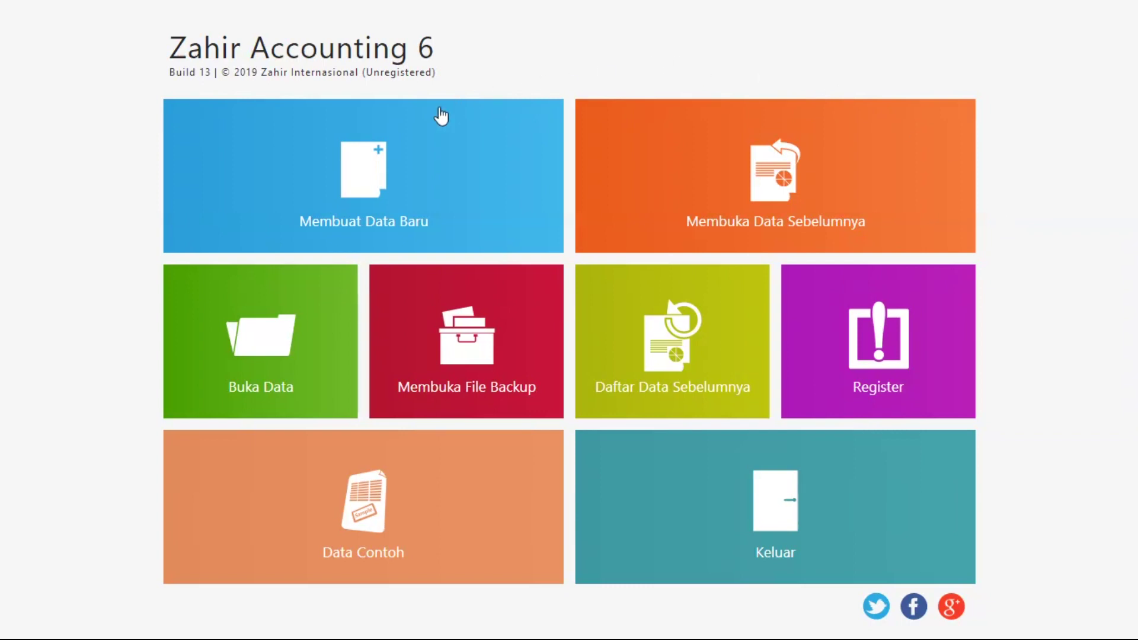
Start a new company data file, enter PT. ABADI SUKSES as the company name, and fill in its street address
click(356, 196)
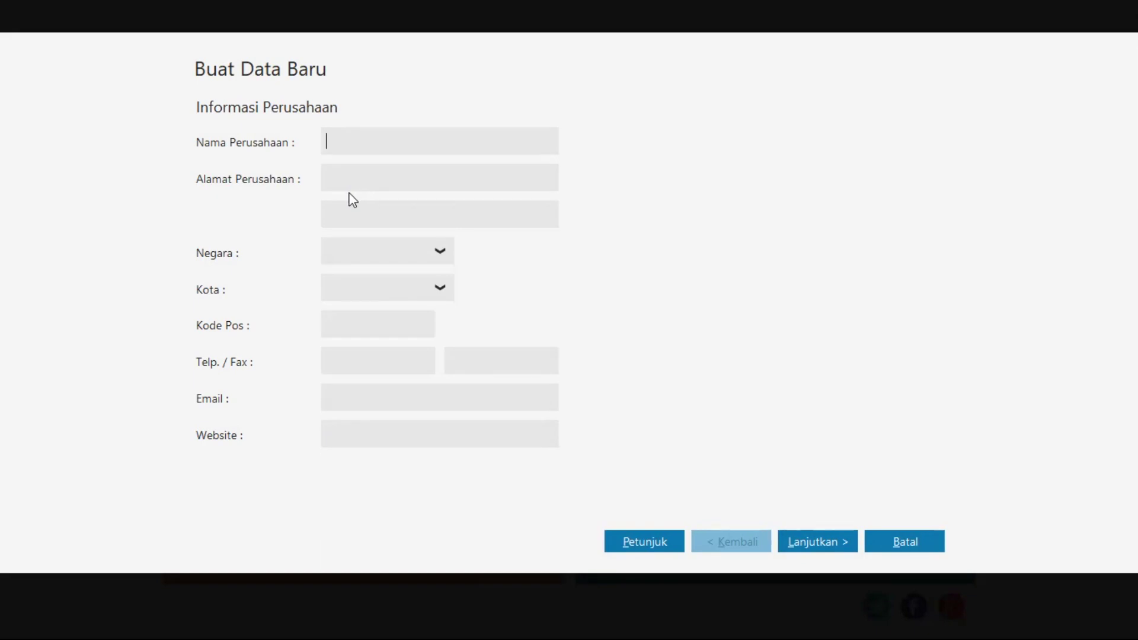
text(p)
key(BackSpace)
text(PT. ABADI SUKSES)
click(385, 174)
text(Jalan)
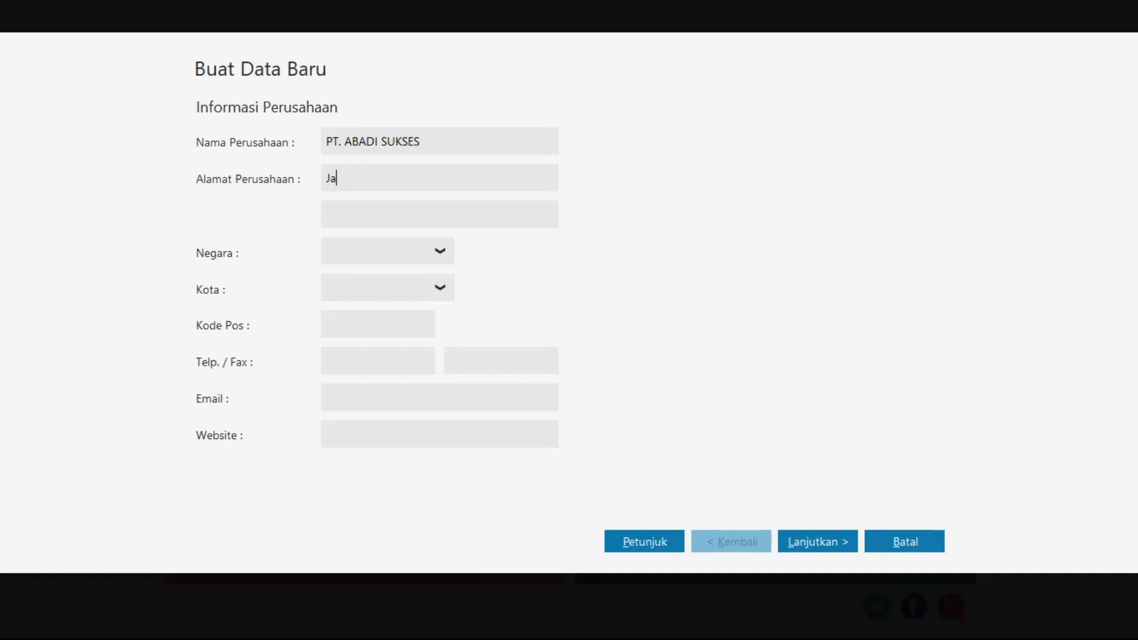
text( Merdeka No.79)
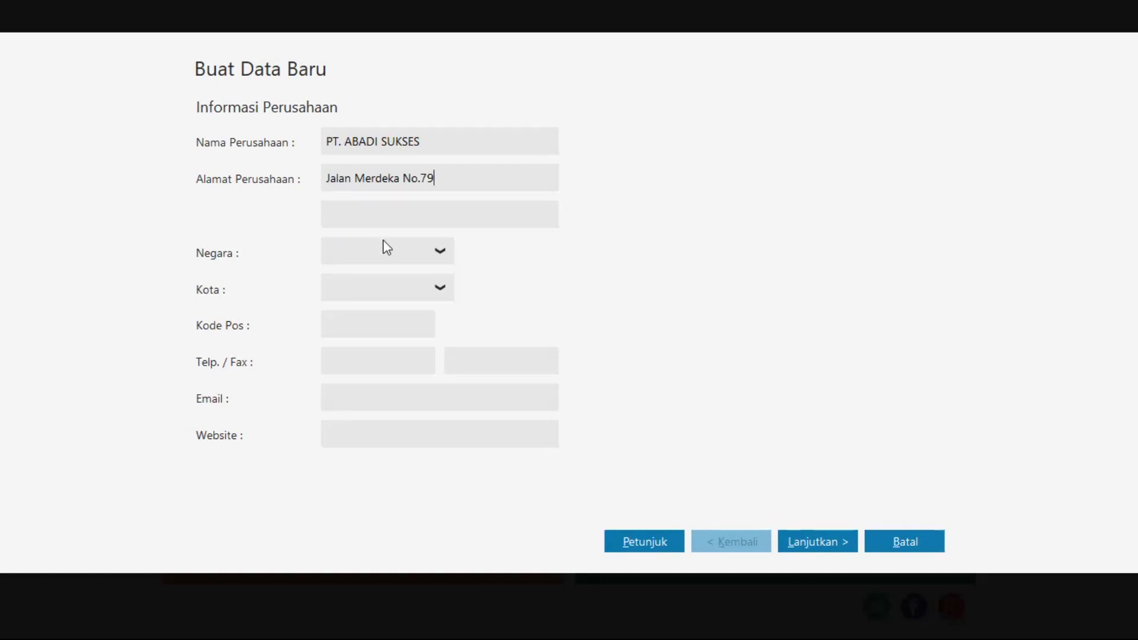
Set the company's country to Indonesia and its city to Jakarta
click(434, 254)
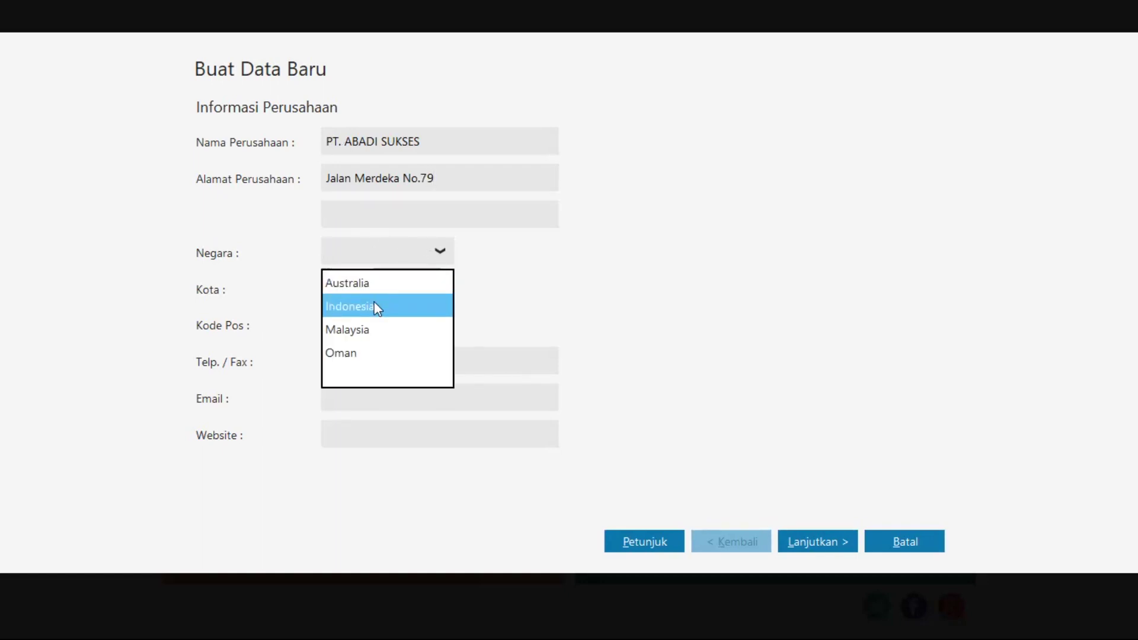
click(377, 308)
click(390, 290)
click(439, 290)
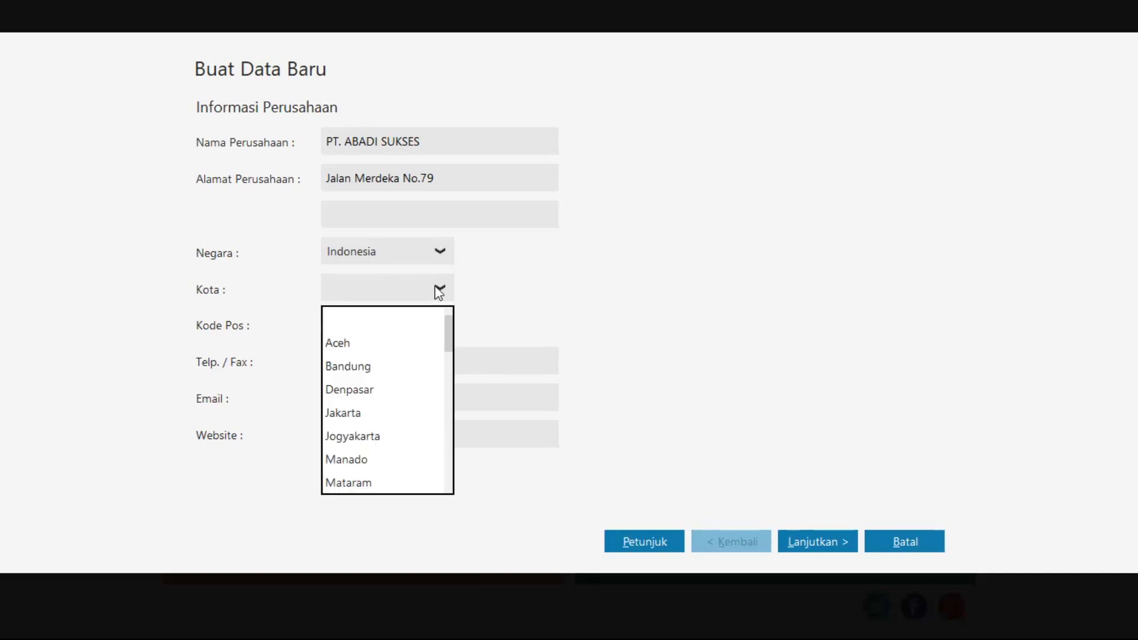
click(372, 413)
Fill in the company's postal code, phone number and fax number, leave email and website blank, and continue to the accounting period
click(370, 330)
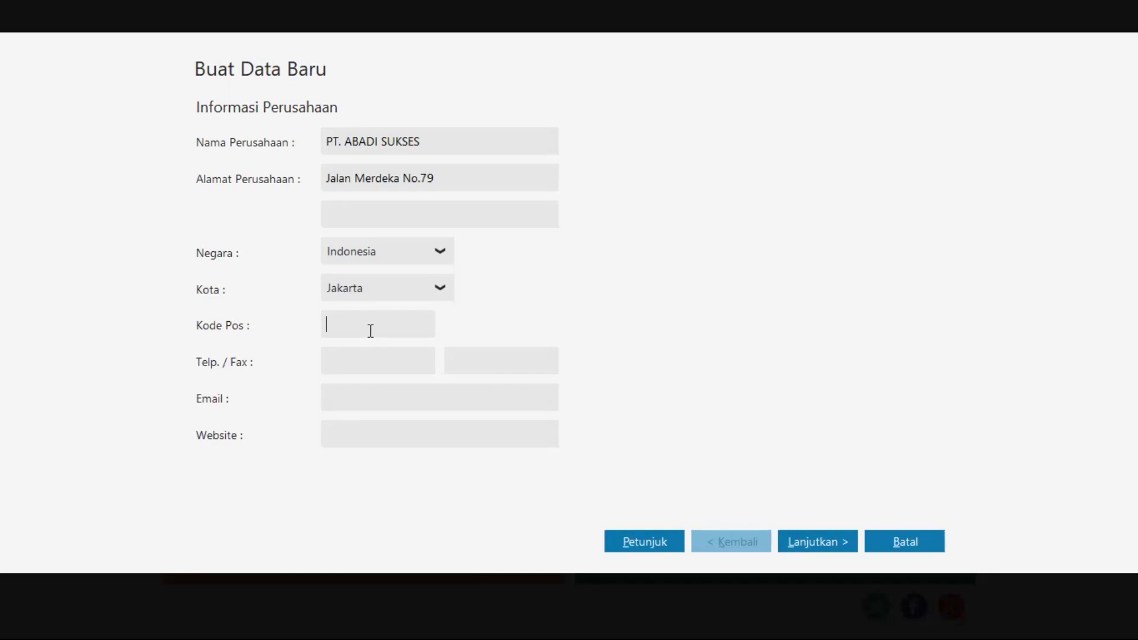
text(8989)
text(1)
text(021-)
text(87878)
key(Tab)
text(021)
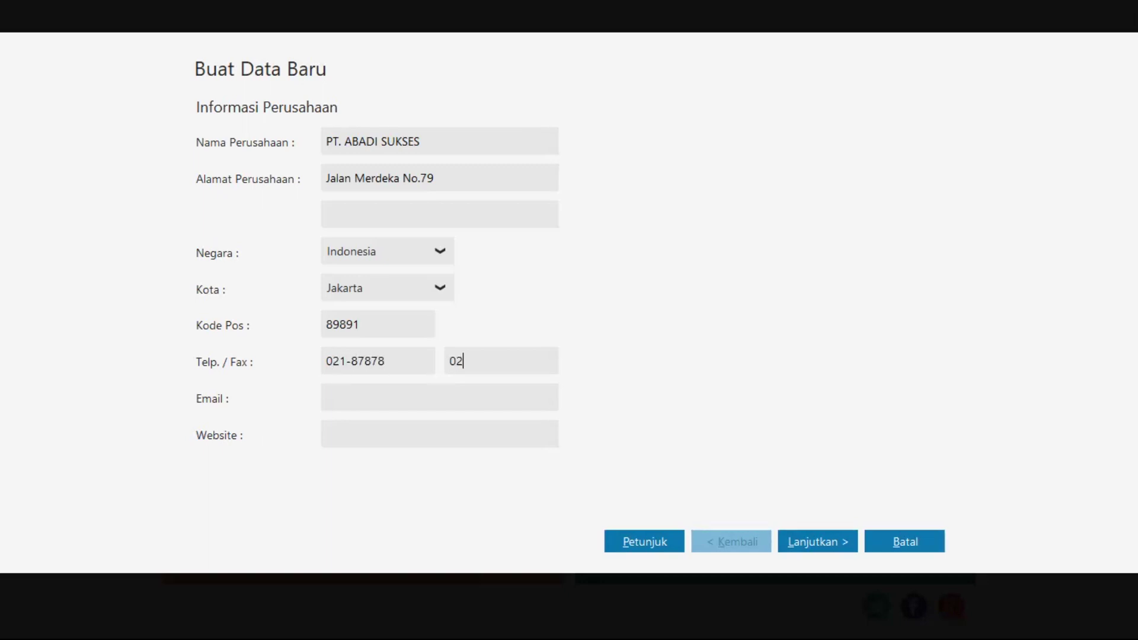
text(-87654)
click(414, 397)
click(829, 543)
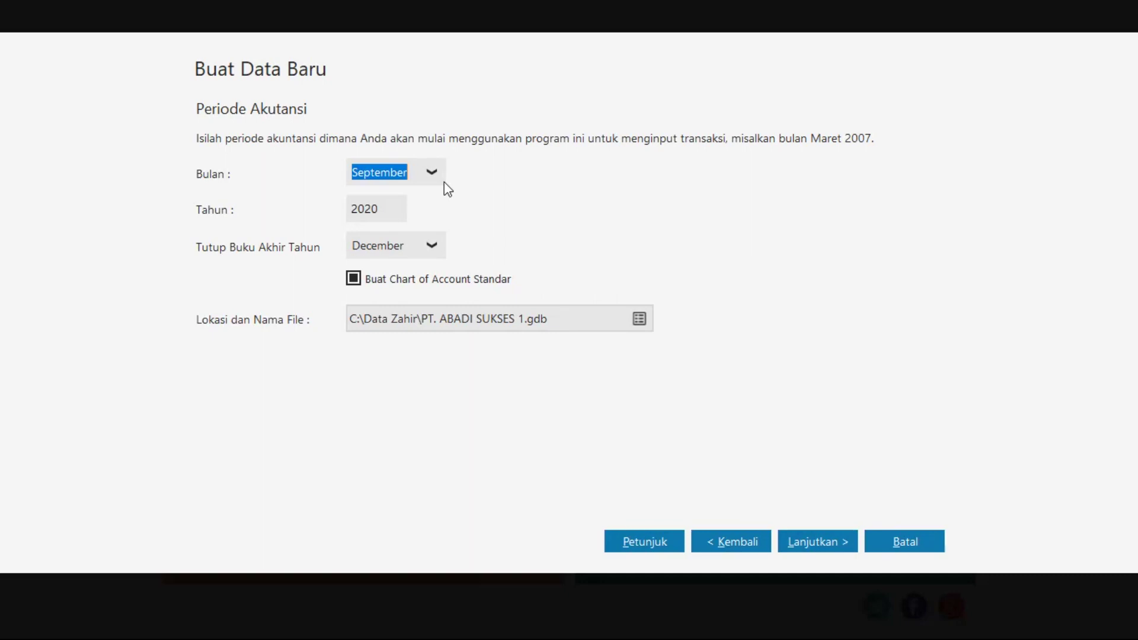
Switch the standard chart of accounts option off and back on in the accounting period settings
click(390, 212)
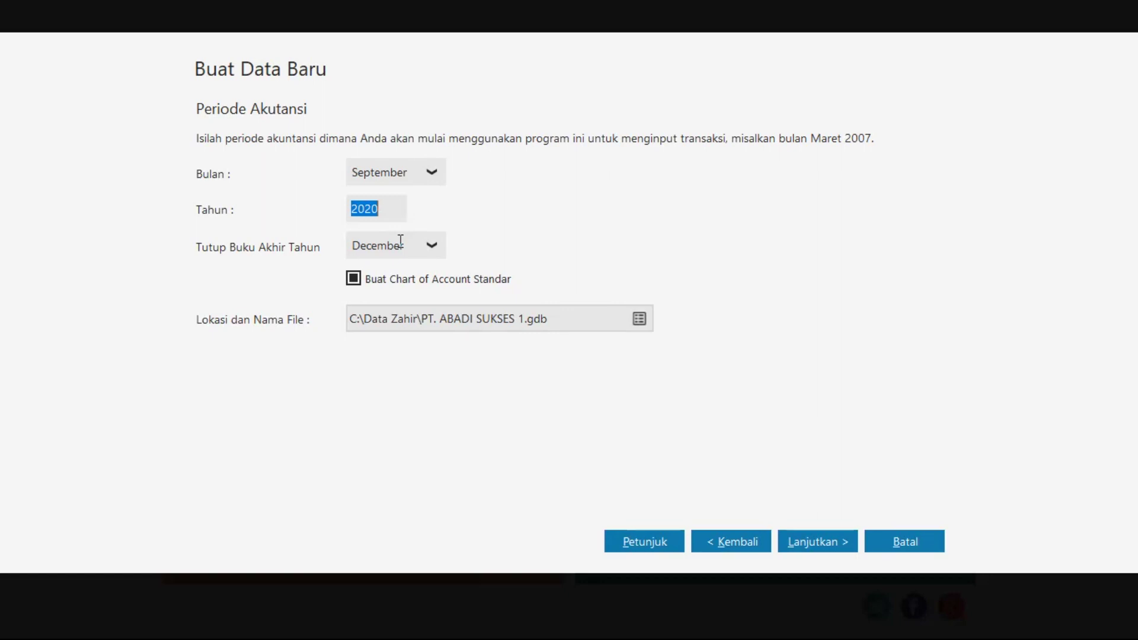
click(354, 279)
click(354, 279)
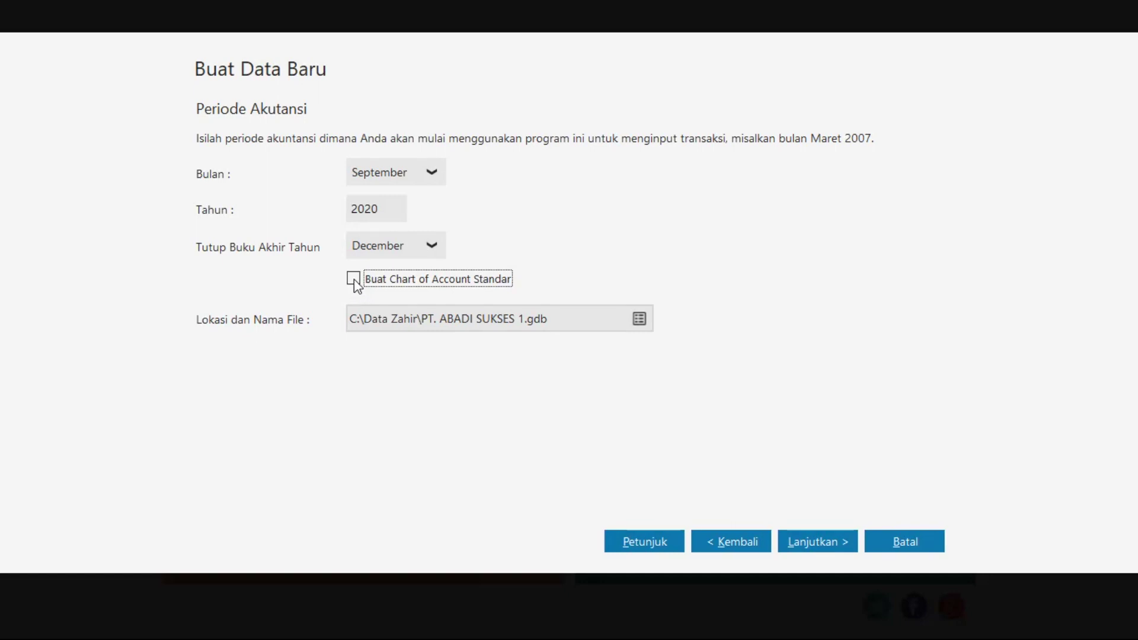
click(355, 280)
key(Tab)
Copy the file name PT. ABADI SUKSES 1.gdb from the data file's location path
click(422, 319)
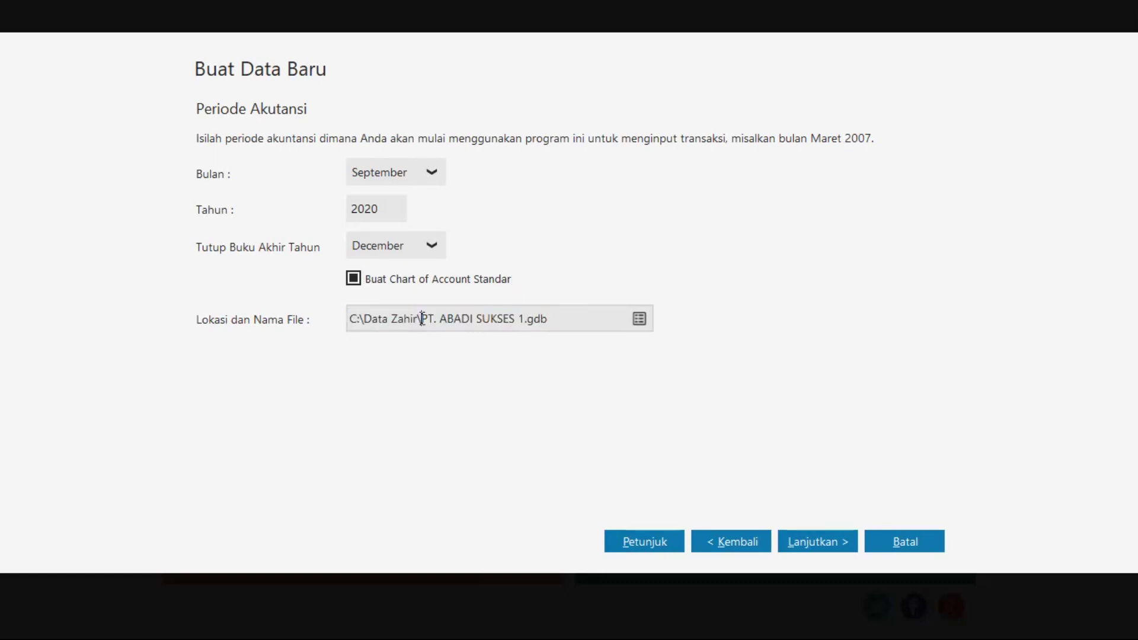
drag(421, 319, 556, 320)
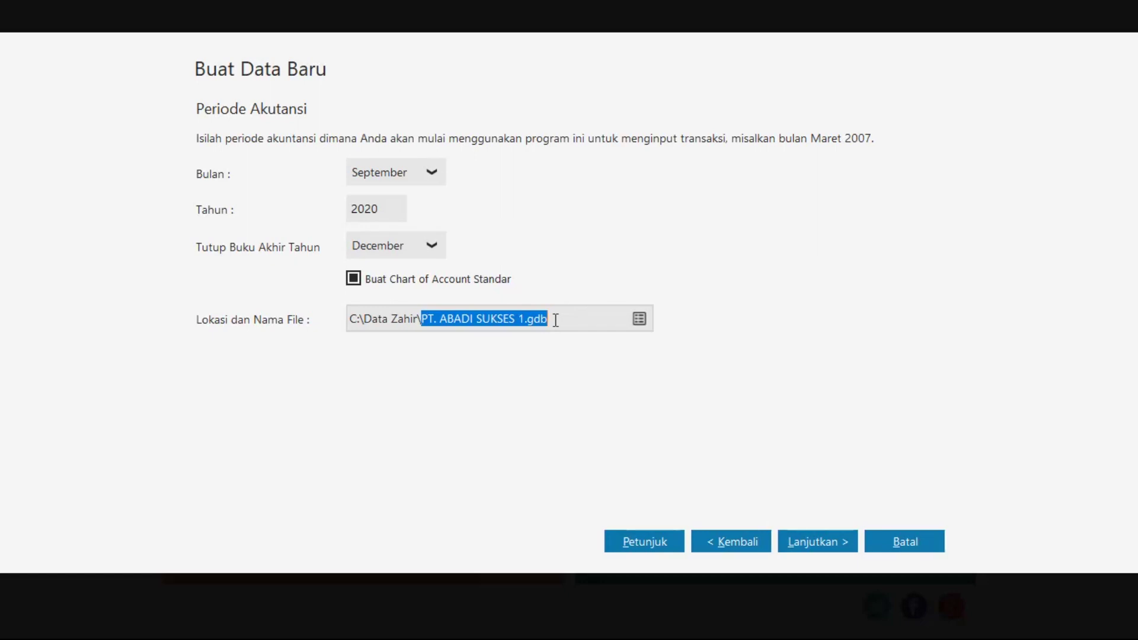
right_click(523, 315)
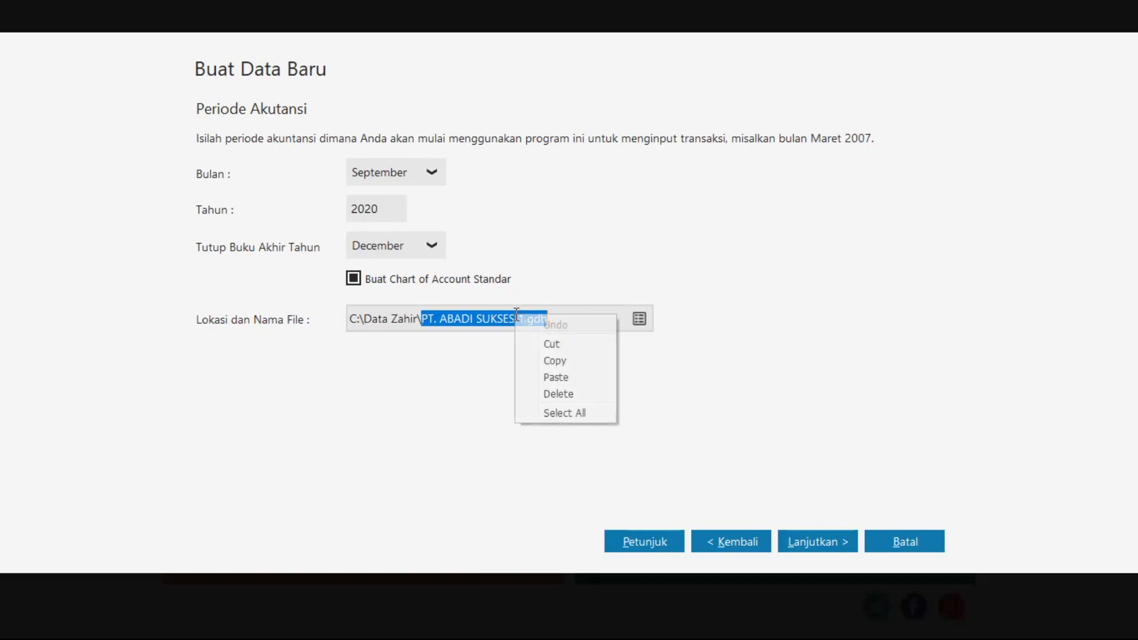
click(578, 360)
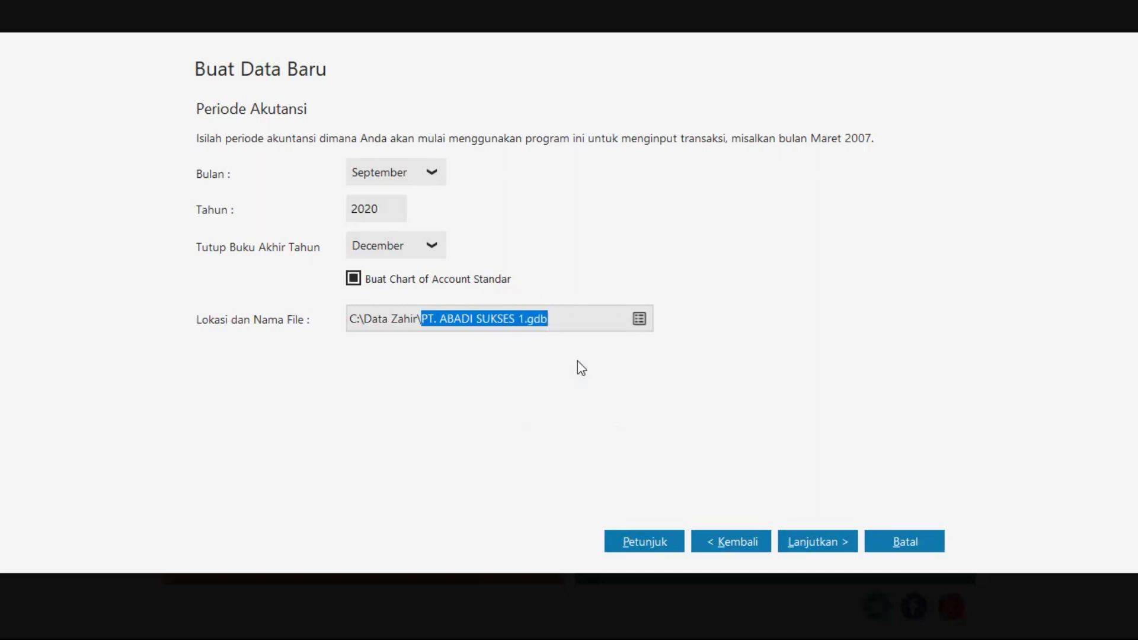
Set the data file location to D:\1. DATA ZAHIR with the copied name PT. ABADI SUKSES 1.gdb, and continue to the department settings
click(639, 318)
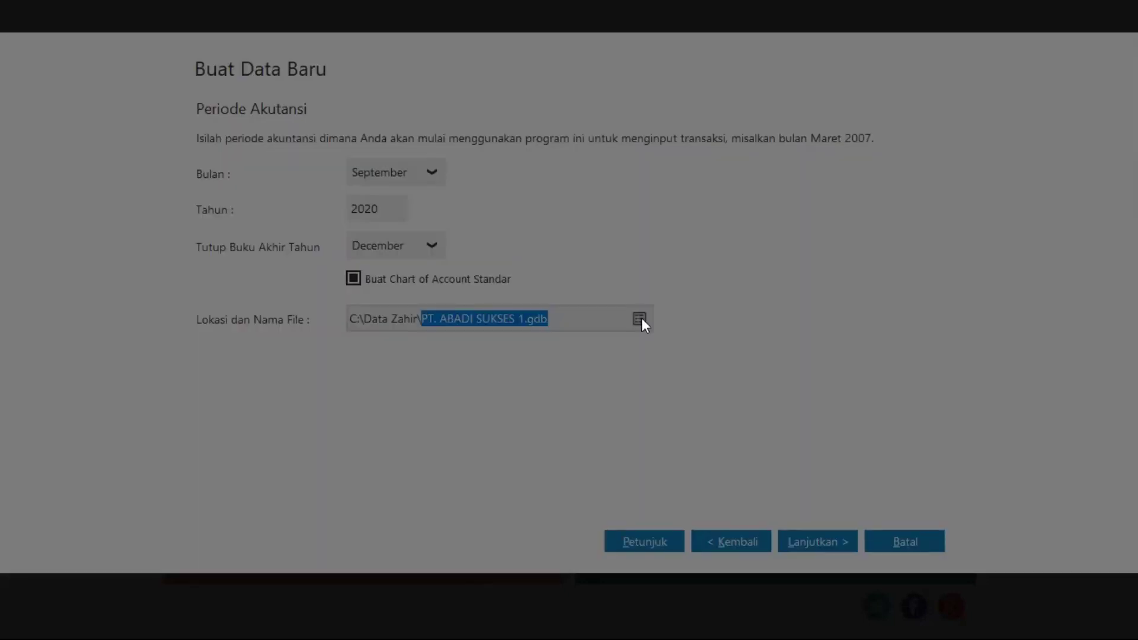
click(380, 327)
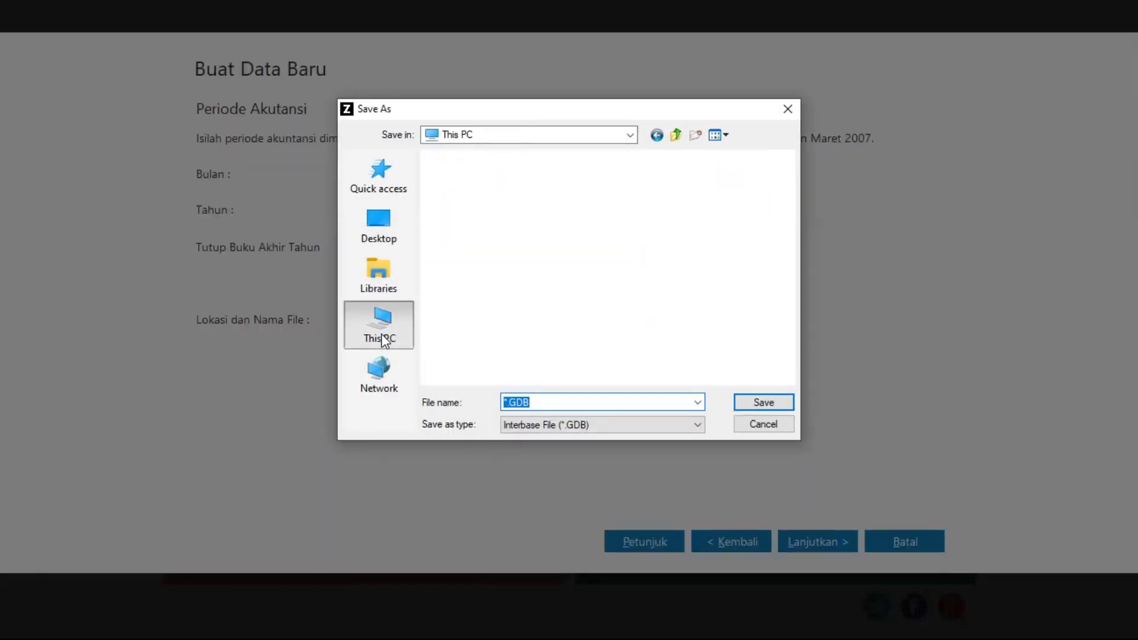
scroll(547, 330, down, 5)
double_click(538, 321)
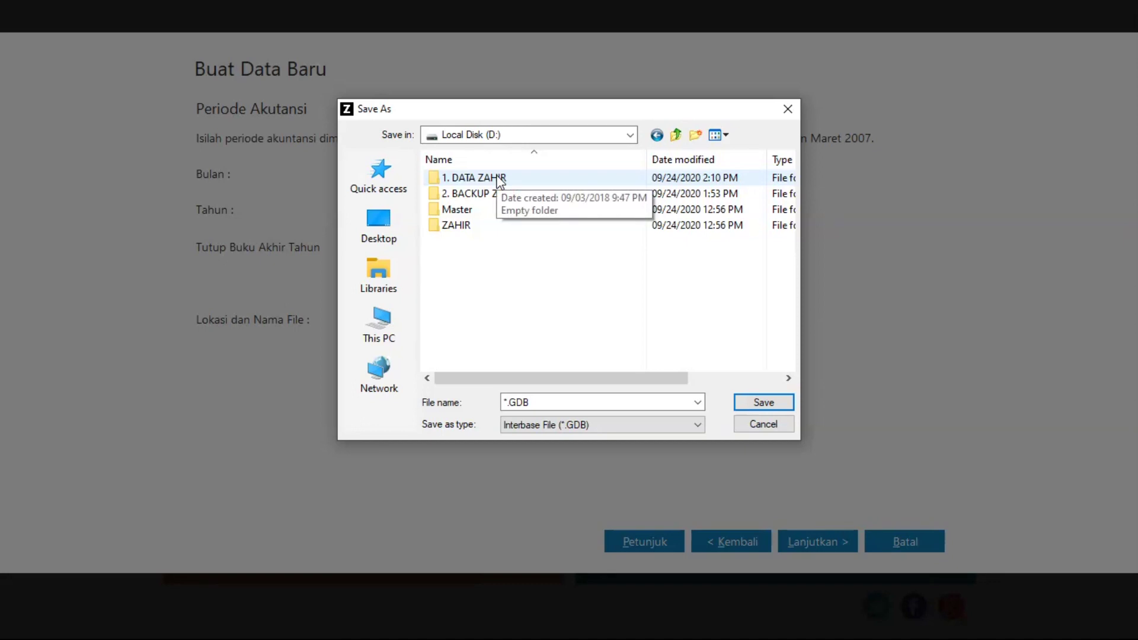
double_click(499, 178)
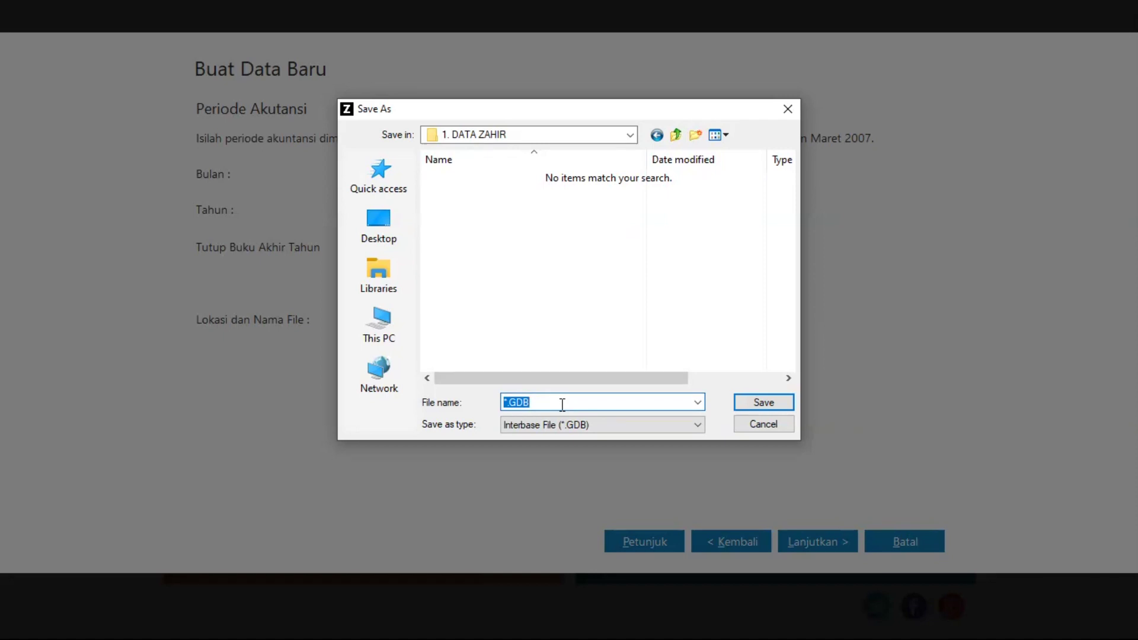
key(ctrl+v)
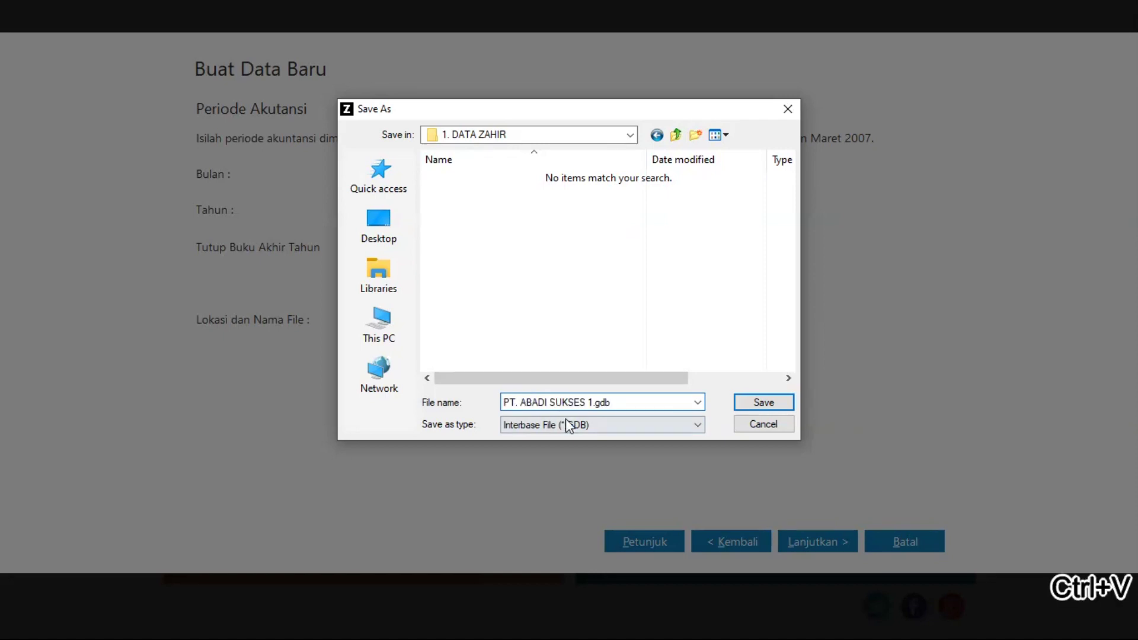
click(755, 404)
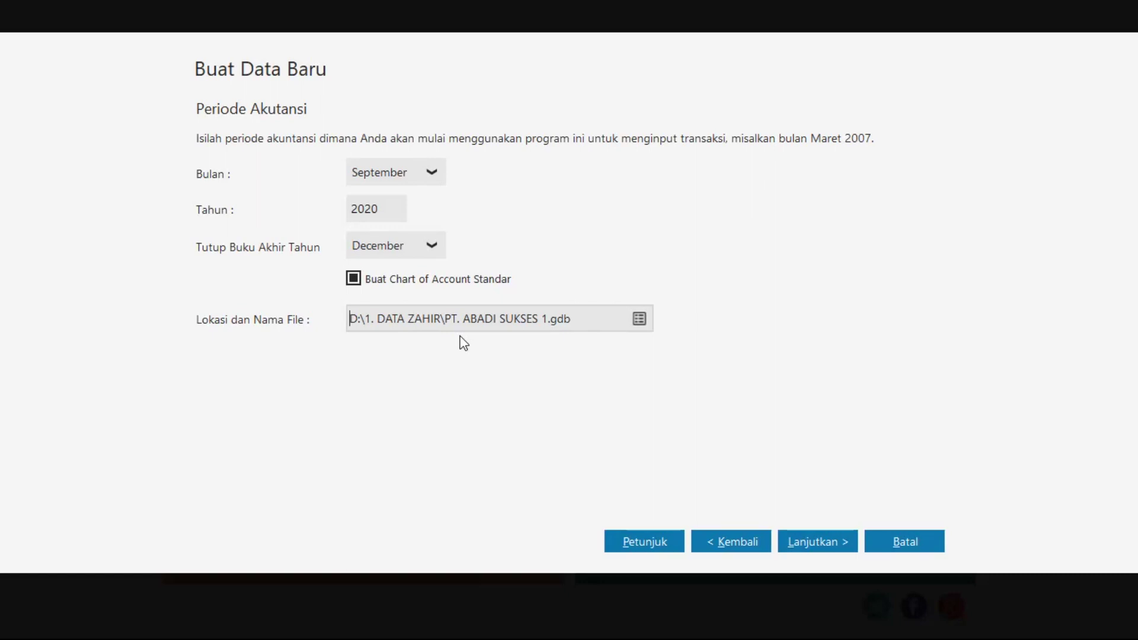
click(829, 545)
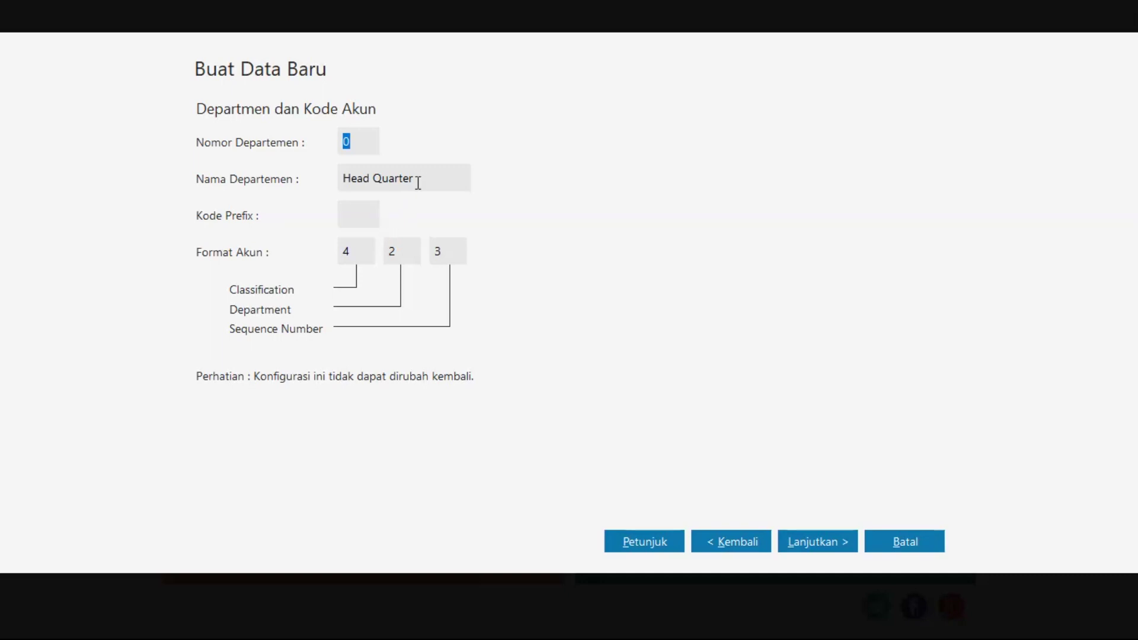
Enter h as the Head Quarter department's code prefix, keep the 4-2-3 account format, and process the new data file
click(363, 216)
text(h)
double_click(361, 248)
click(805, 542)
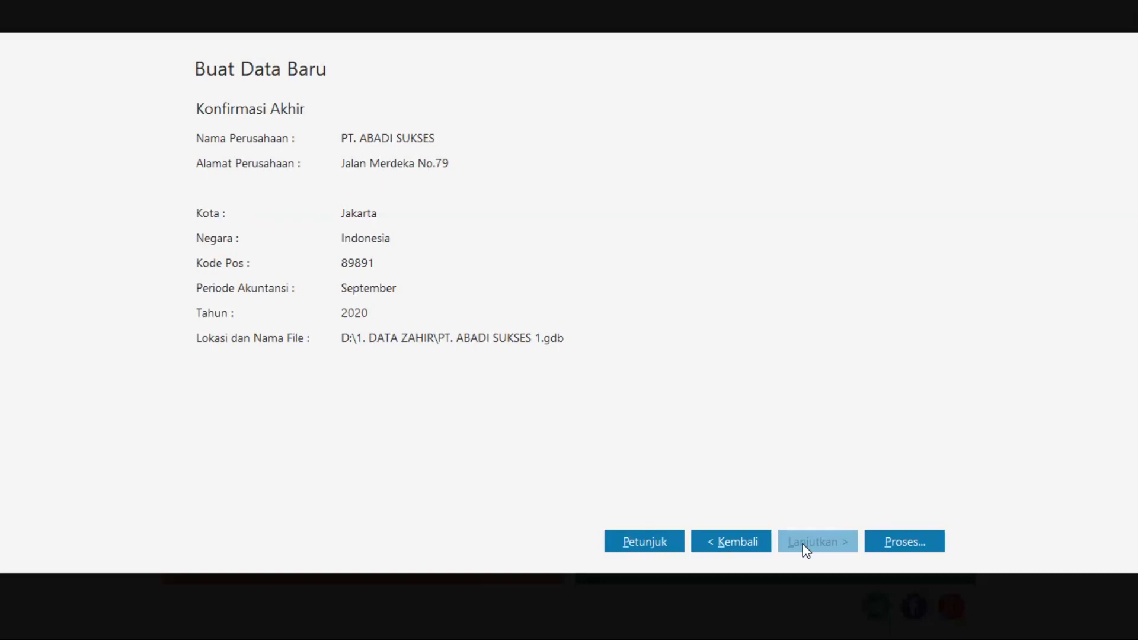
click(896, 546)
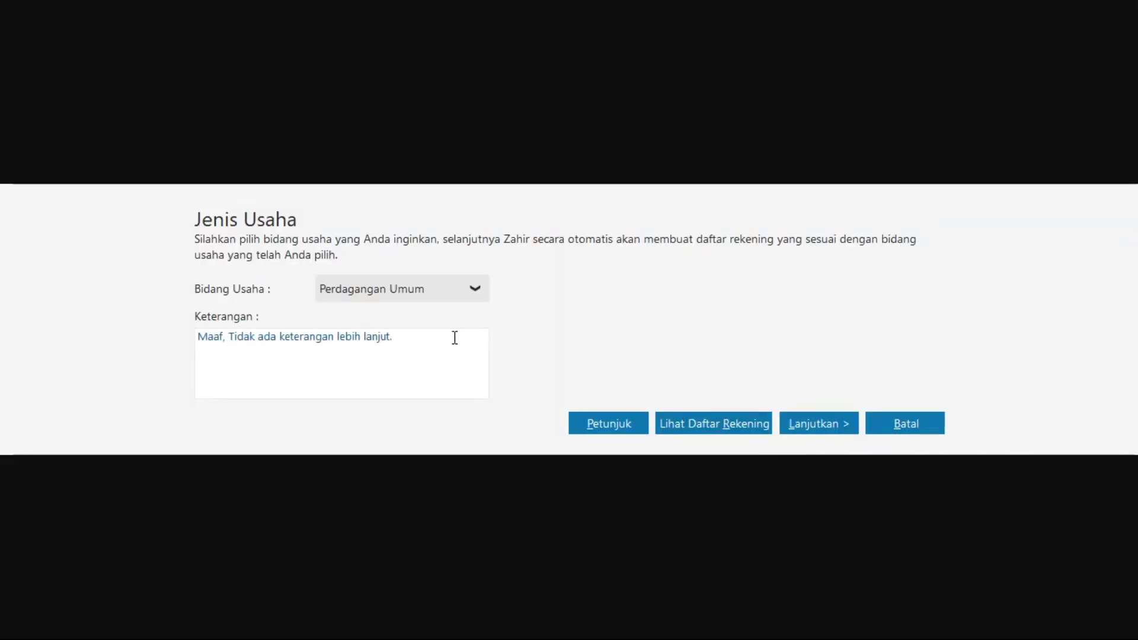
Choose Perdagangan Umum as the line of business and confirm proceeding with it
click(475, 293)
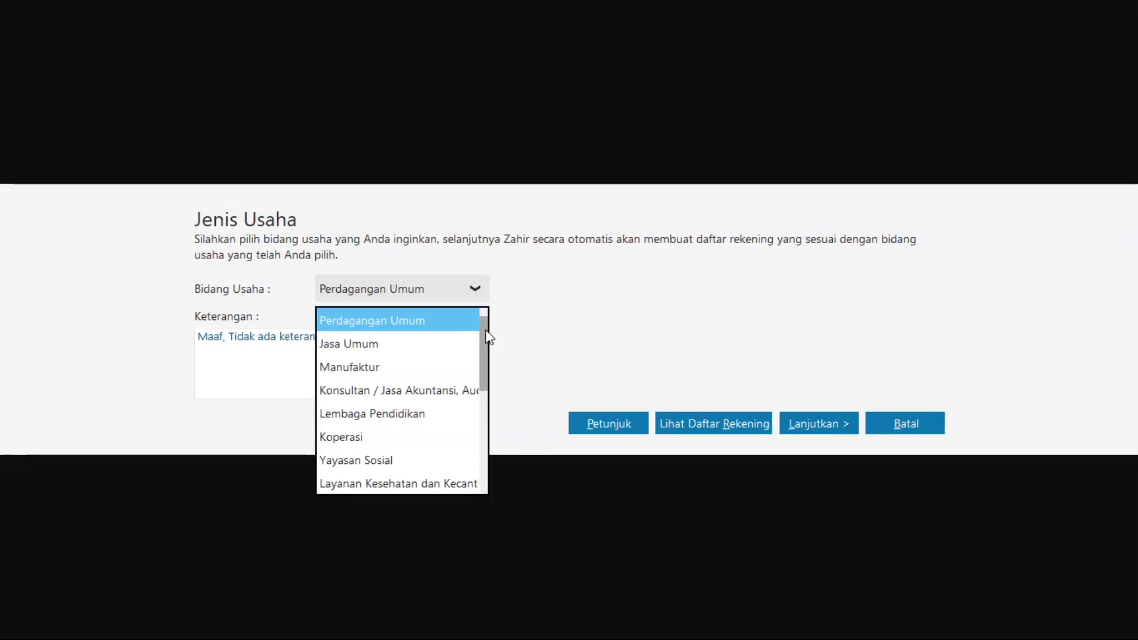
mouse_move(486, 333)
mouse_down()
mouse_move(487, 447)
mouse_move(475, 333)
mouse_up()
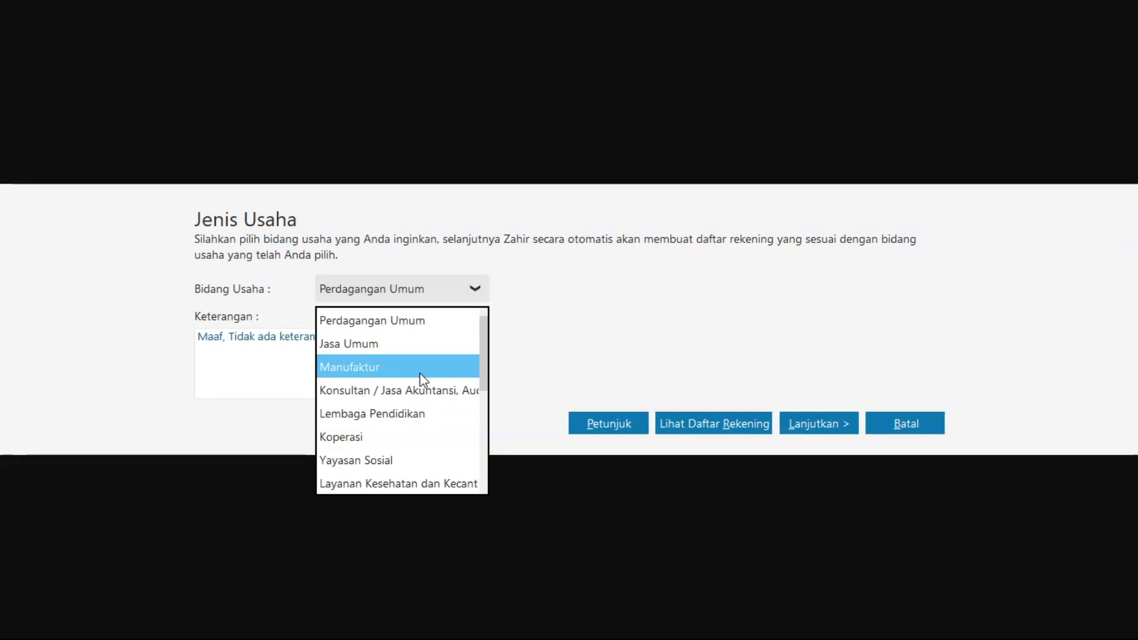
click(396, 319)
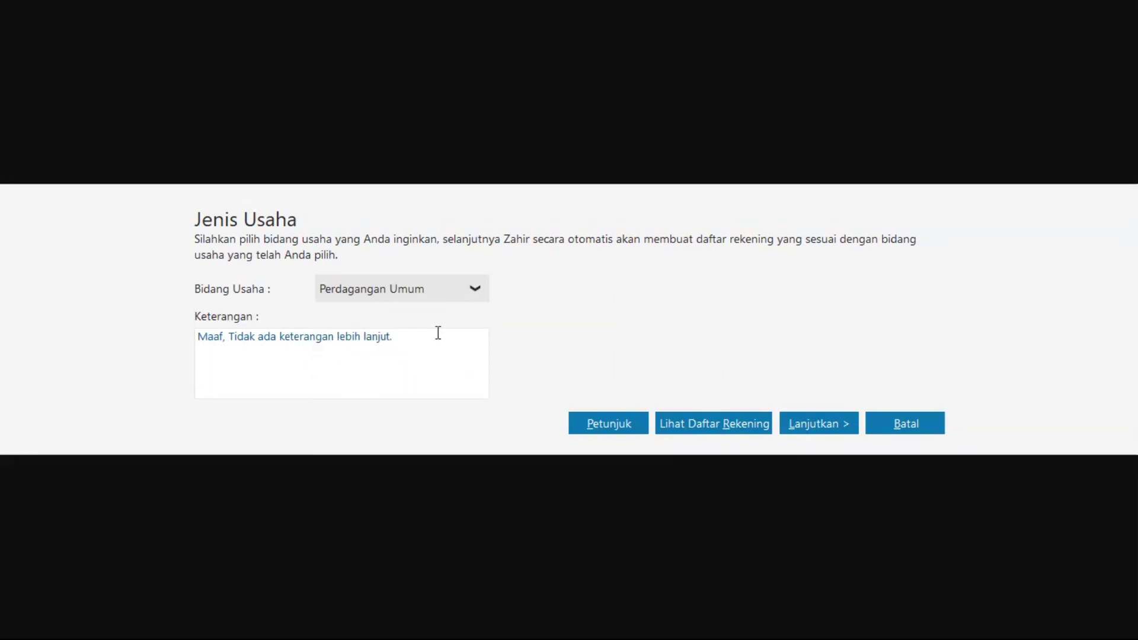
click(829, 421)
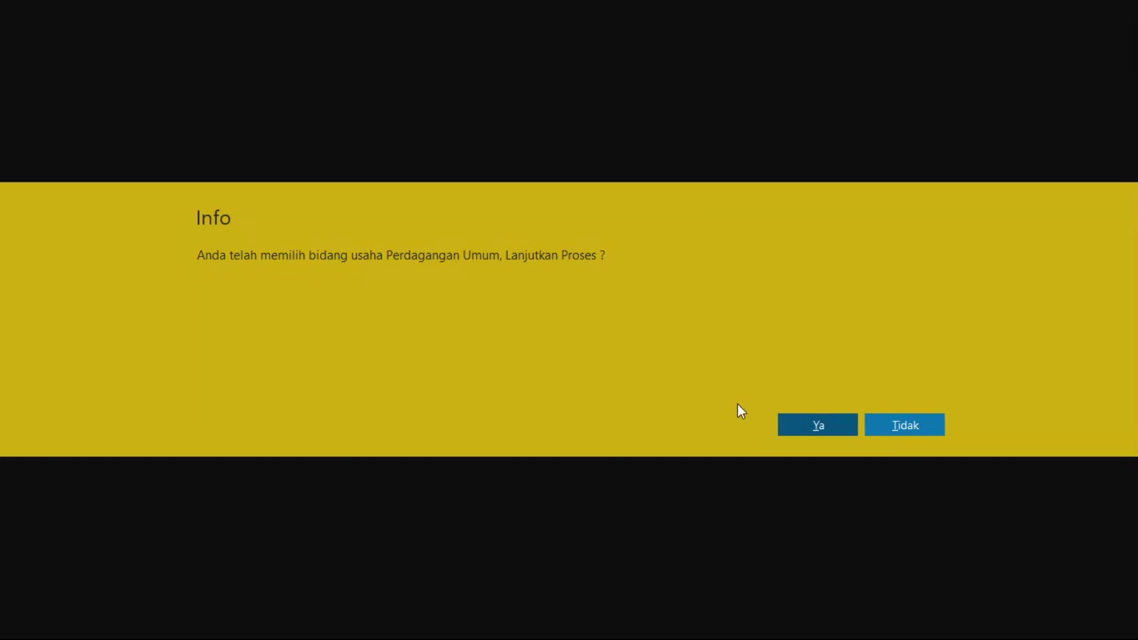
click(805, 424)
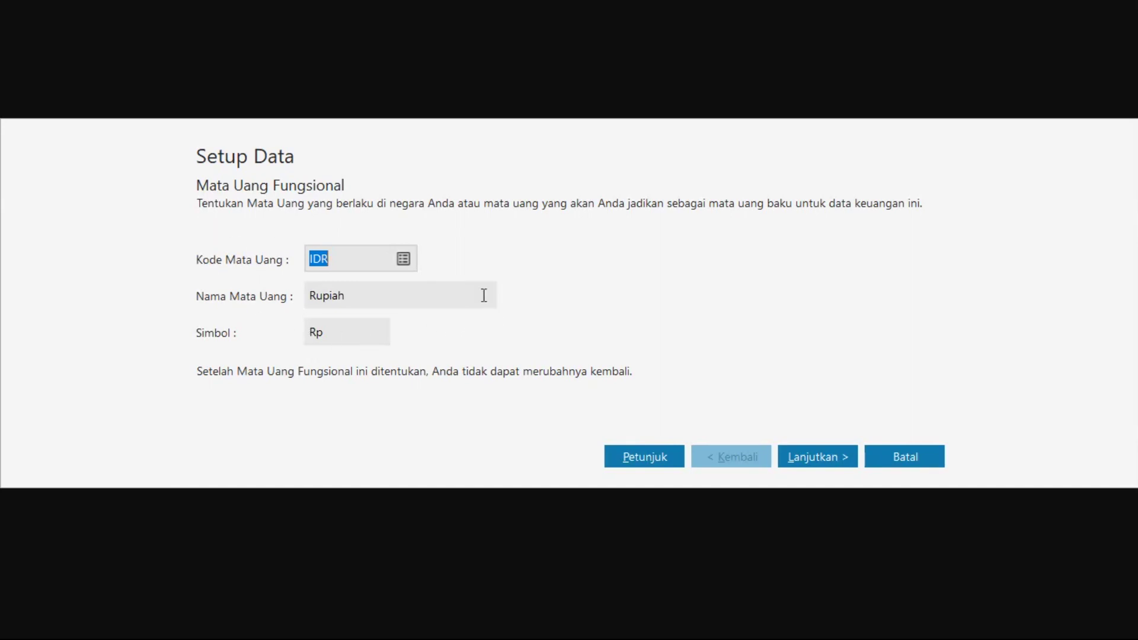
Accept IDR, Rupiah with symbol Rp, as the functional currency and continue to the foreign currency settings
click(372, 295)
click(352, 335)
click(817, 462)
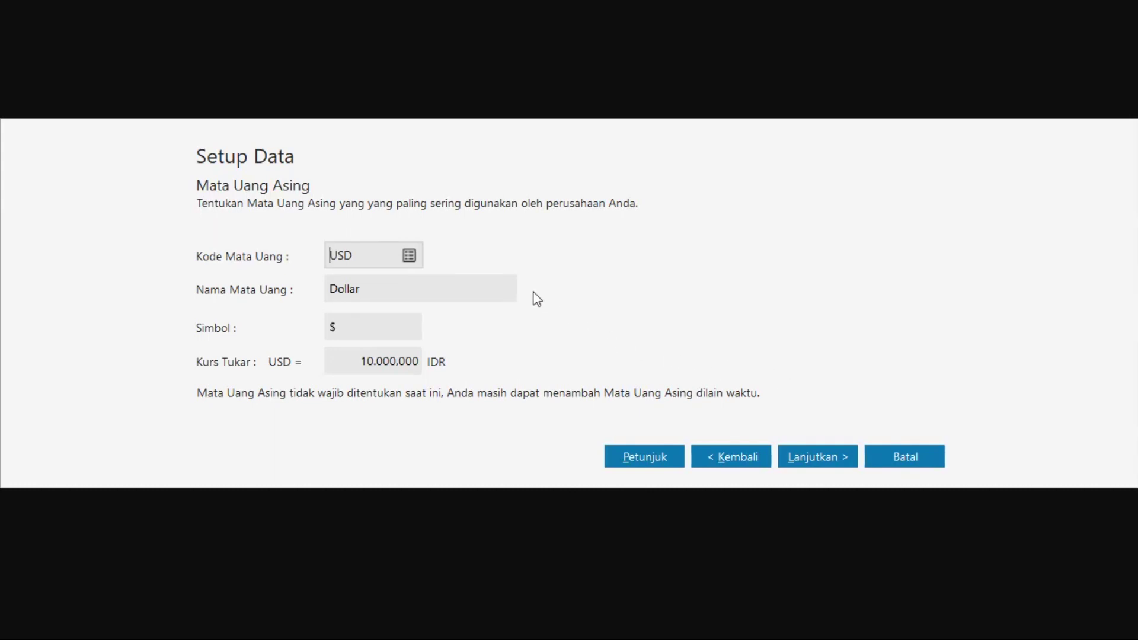
Accept USD with its preset exchange rate as the foreign currency, and save the currency setup
click(365, 362)
double_click(365, 363)
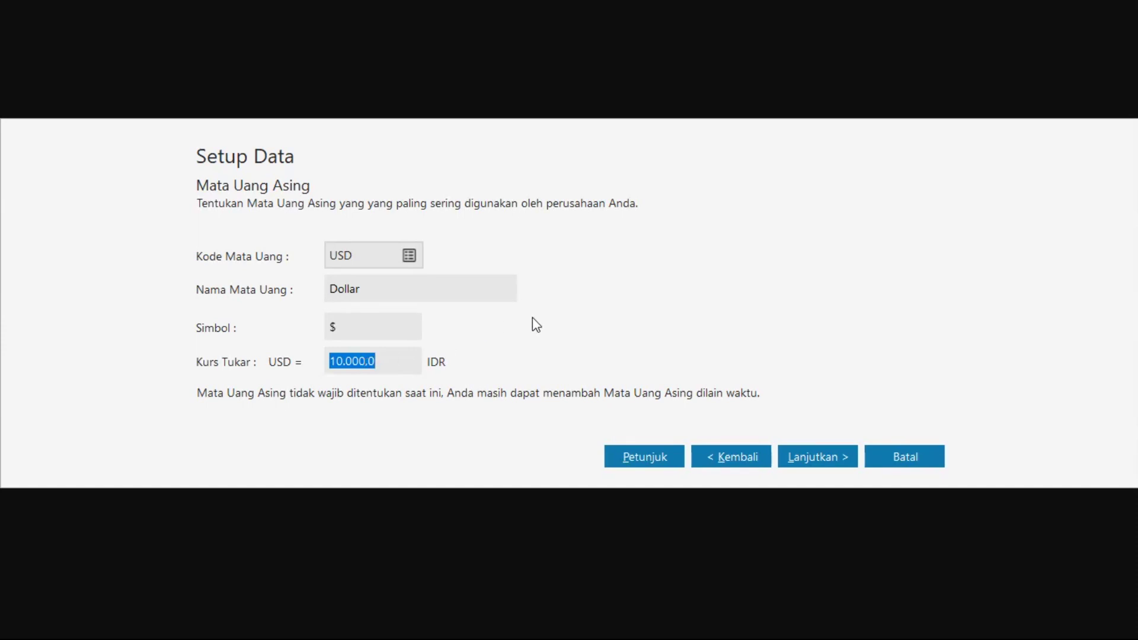
click(813, 458)
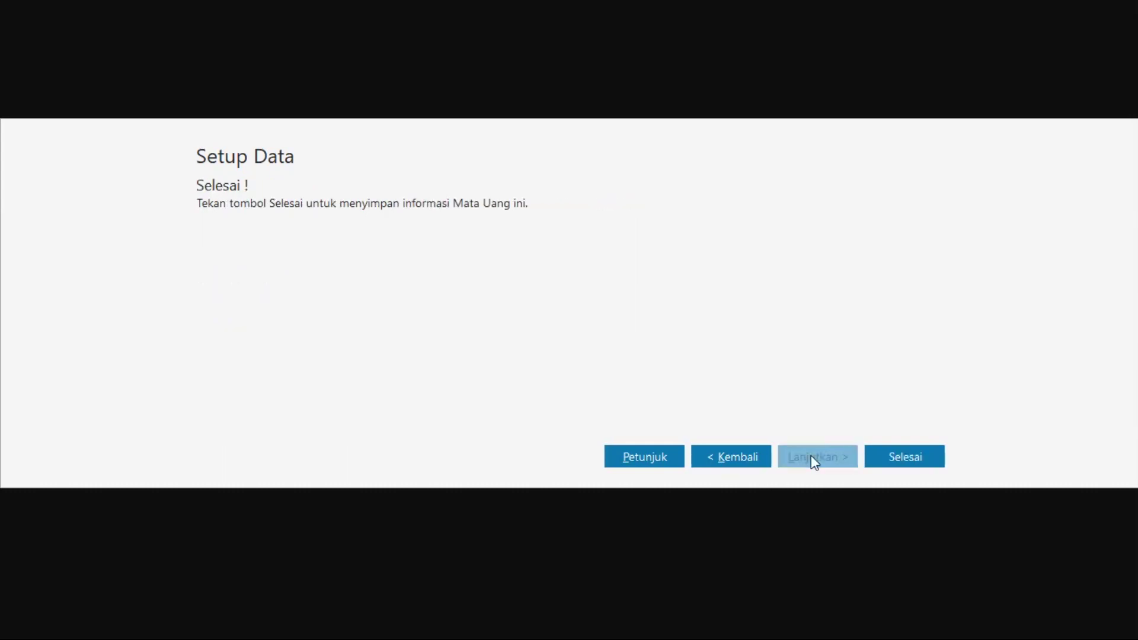
click(901, 468)
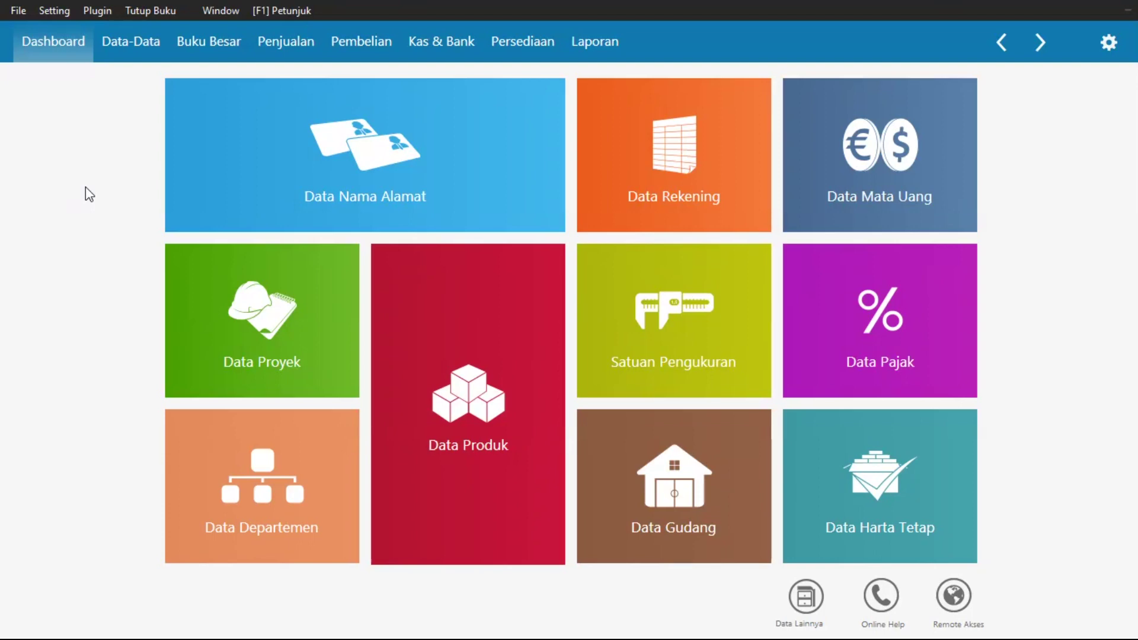
Open the data backup settings and browse to the 2. BACKUP ZAHIR folder on drive D: as the storage location
click(18, 12)
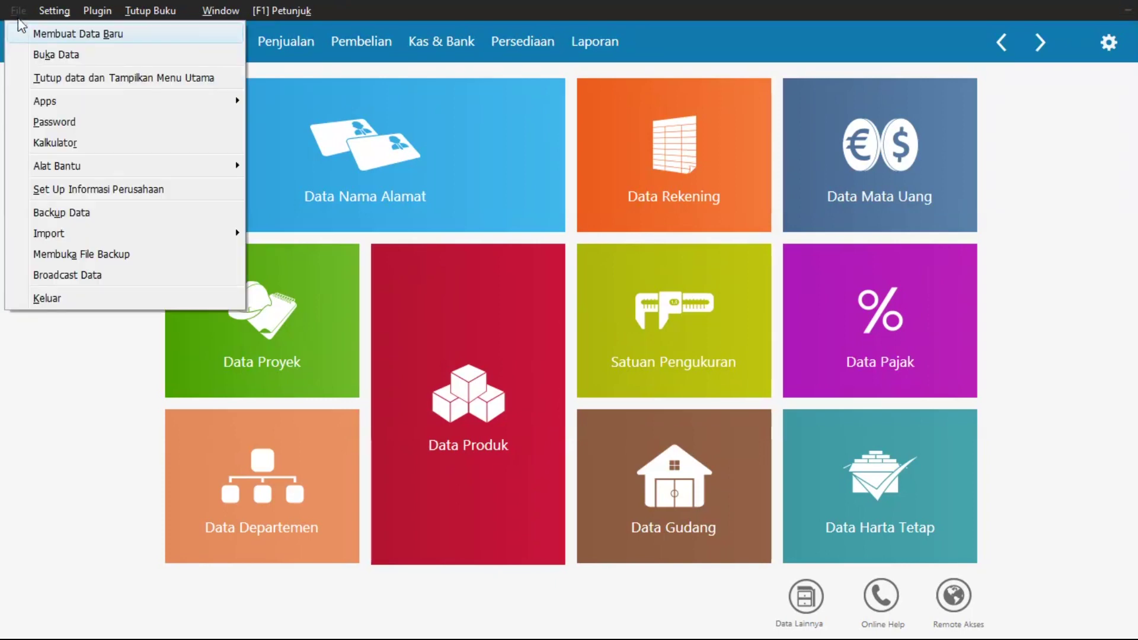
click(56, 212)
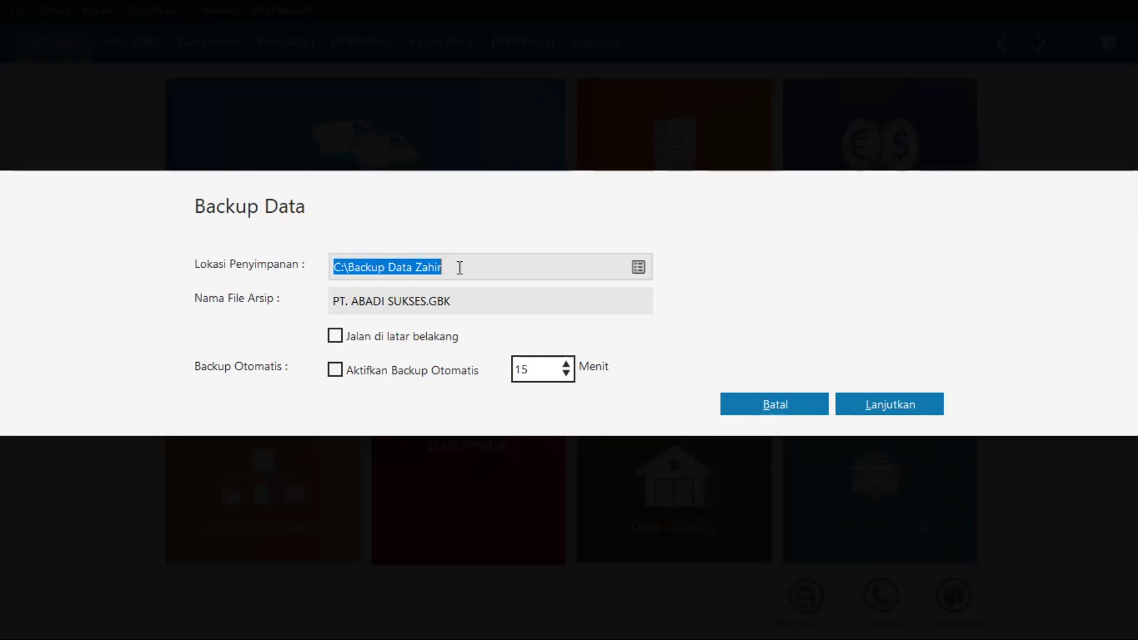
click(643, 269)
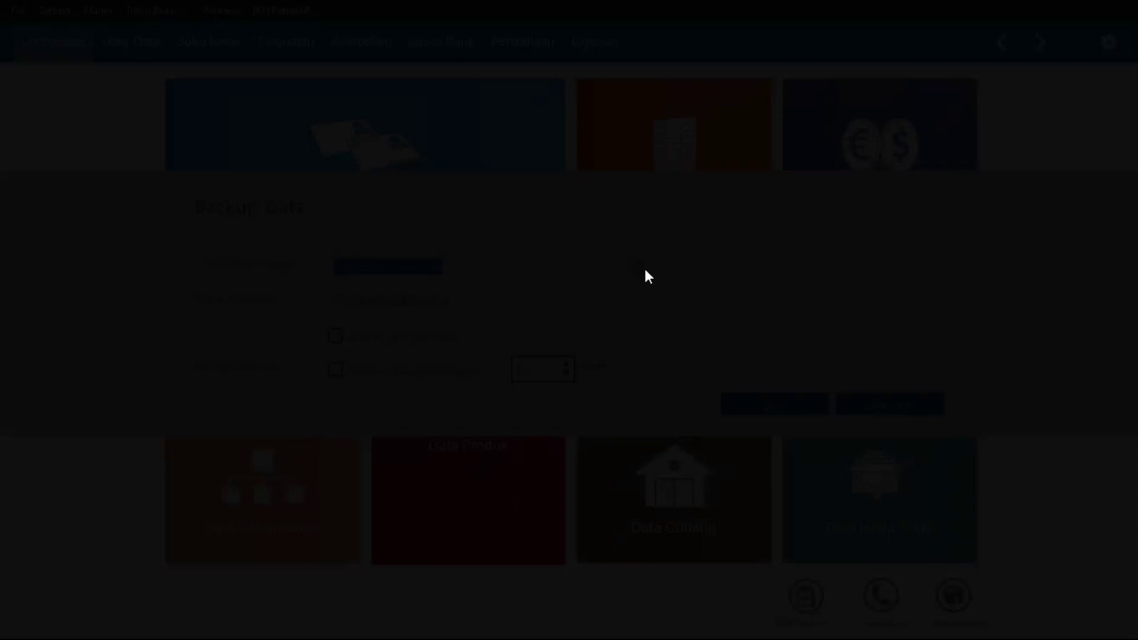
click(373, 332)
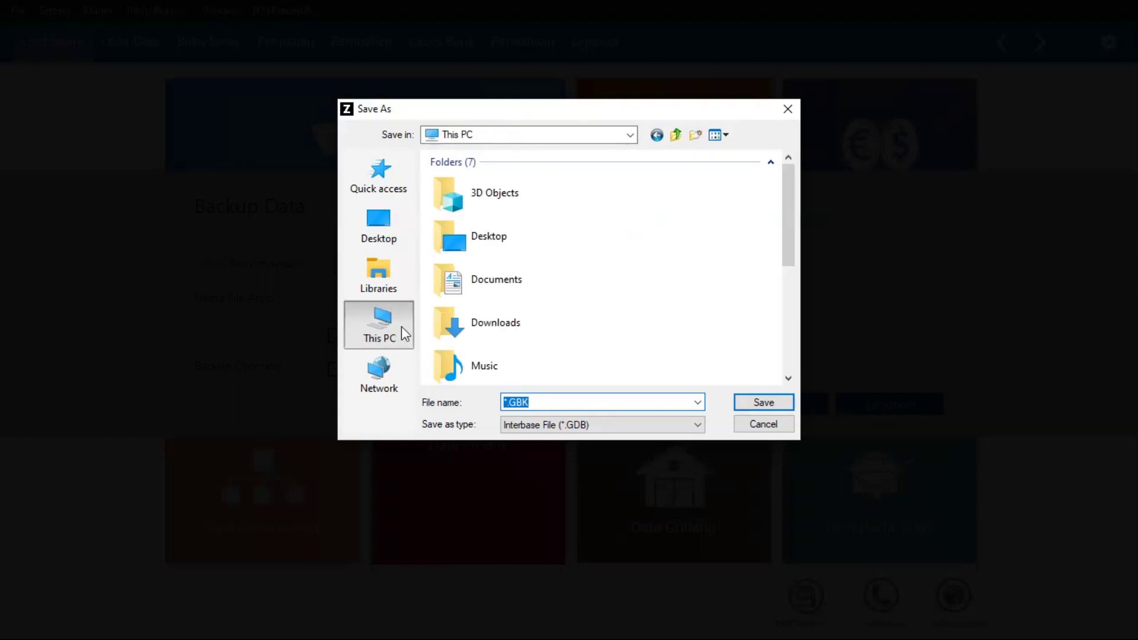
scroll(552, 323, down, 3)
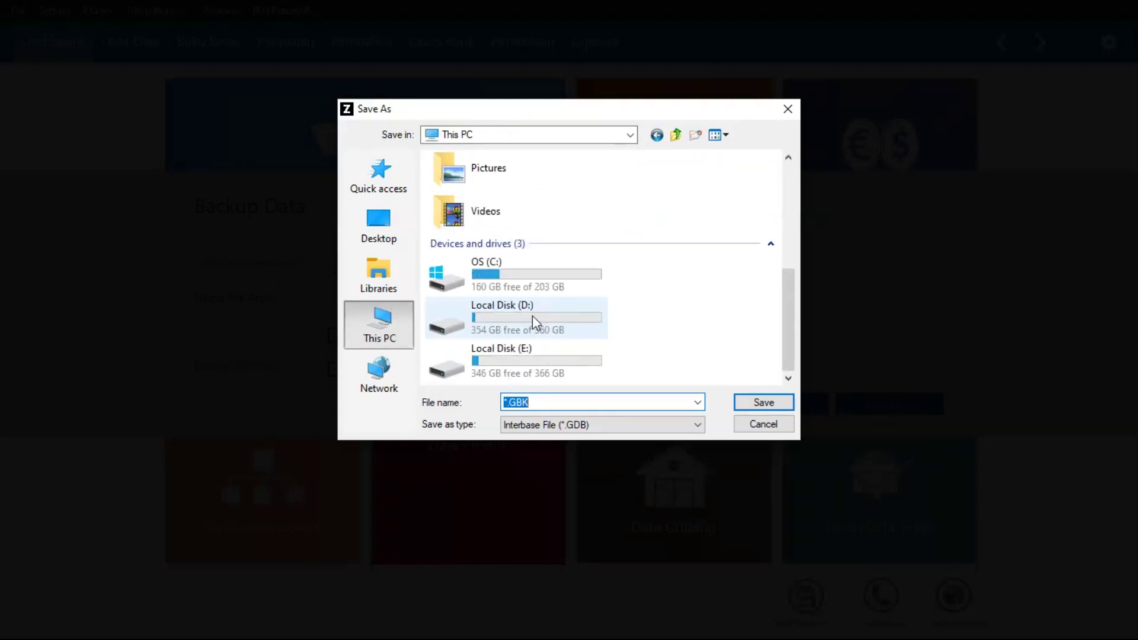
double_click(532, 315)
double_click(470, 194)
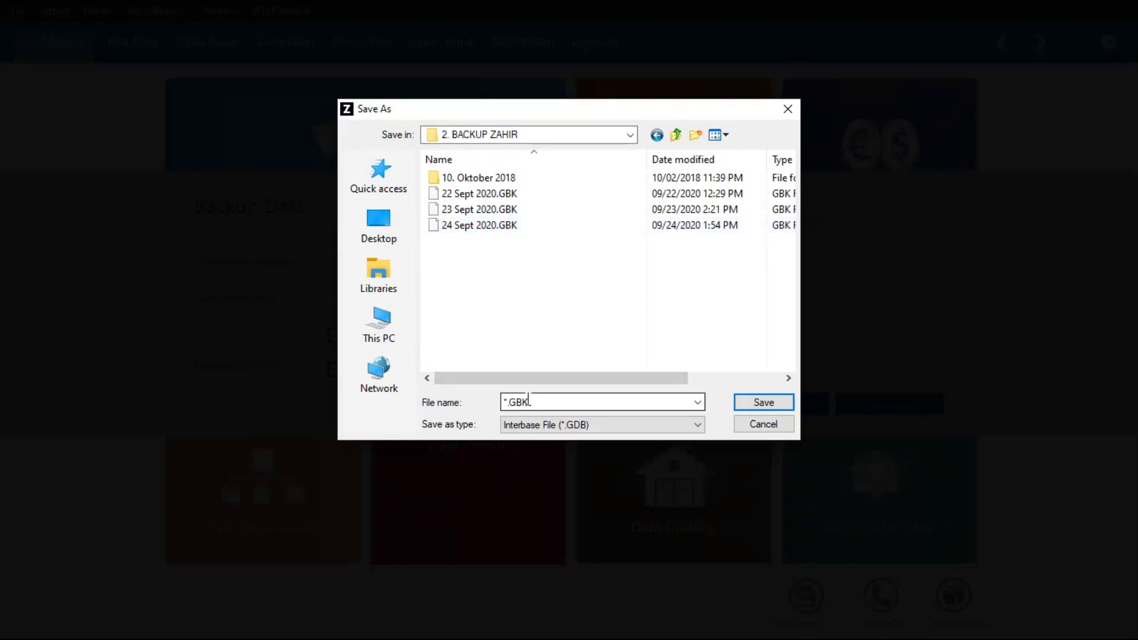
Name the backup file 25 Sept 2020.GBK and save it as the backup target
double_click(511, 401)
click(511, 401)
key(BackSpace)
key(BackSpace)
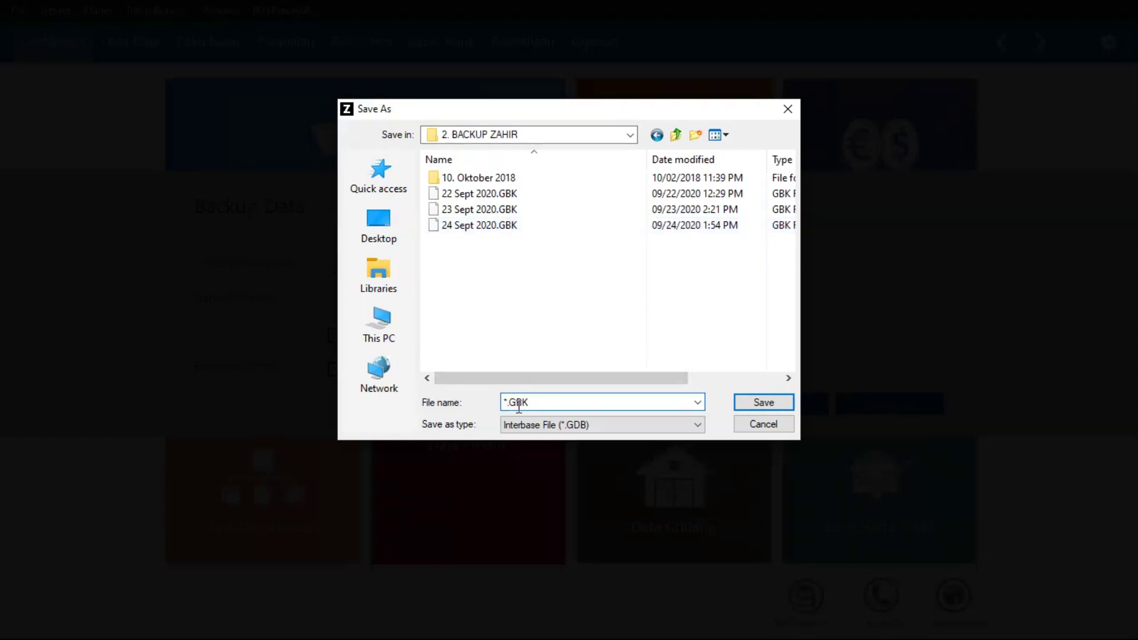
text(.)
text(25 Sep)
text(t)
text( 2020)
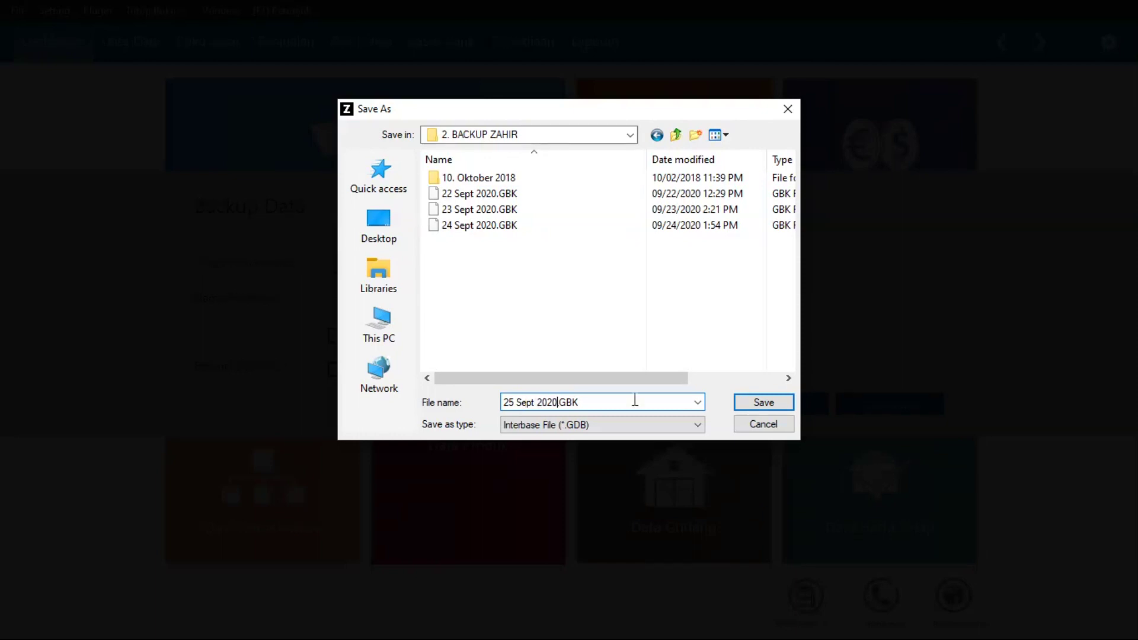
click(762, 403)
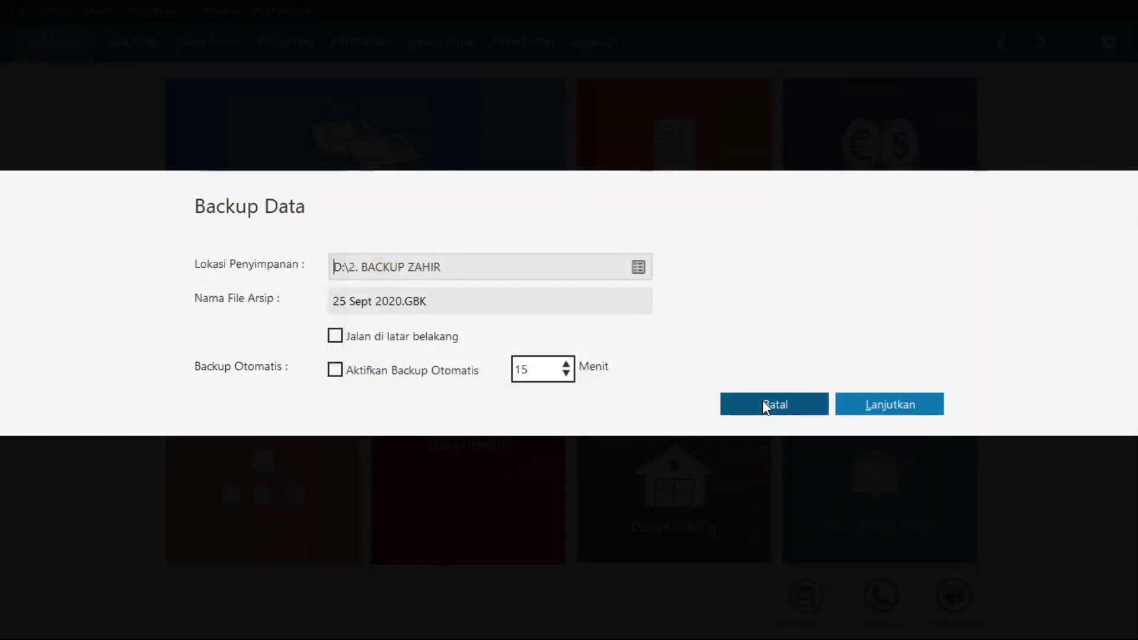
Try changing the day in the archive file name to 26 and restore it to 25
click(348, 305)
double_click(348, 305)
click(348, 305)
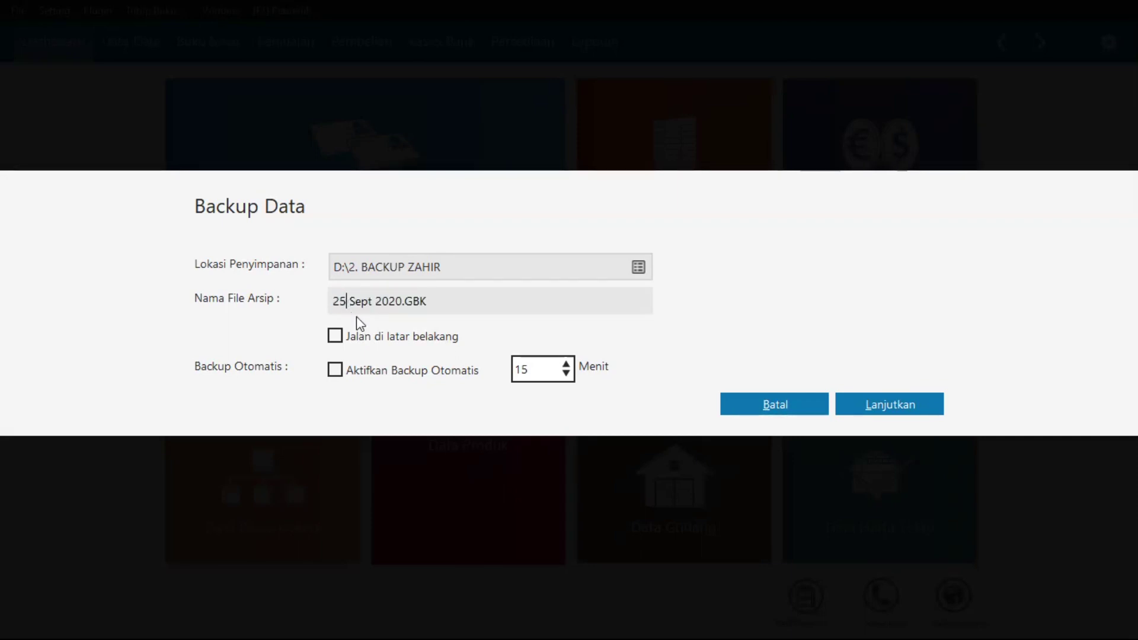
key(BackSpace)
text(6)
key(BackSpace)
text(5)
key(BackSpace)
text(5)
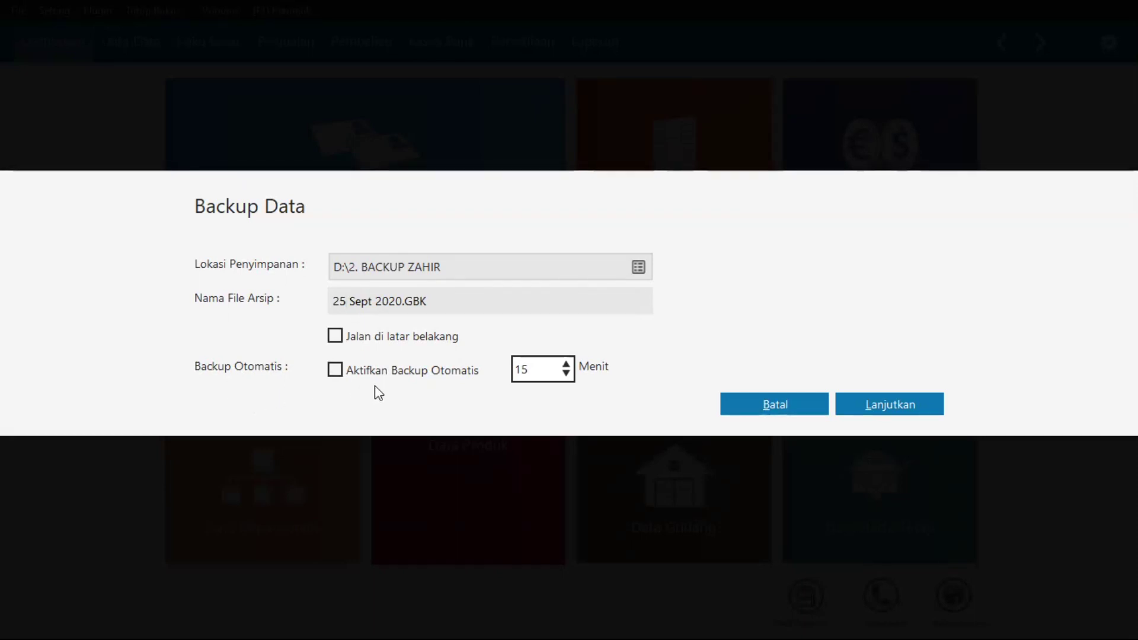
Enable automatic backup with an interval of 60 minutes
click(335, 372)
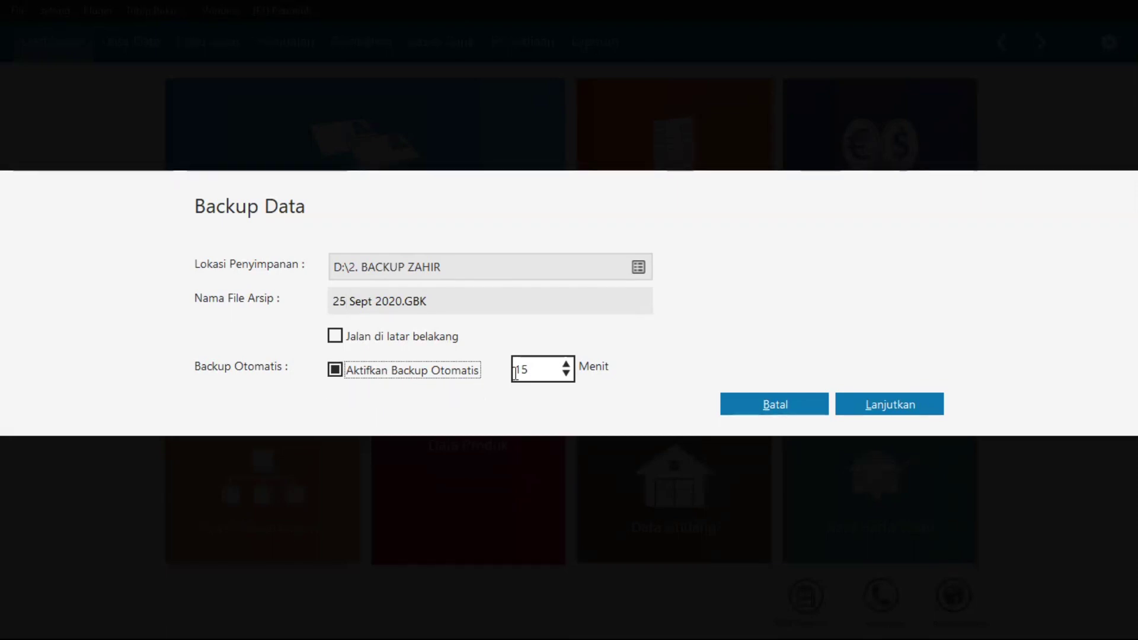
double_click(531, 368)
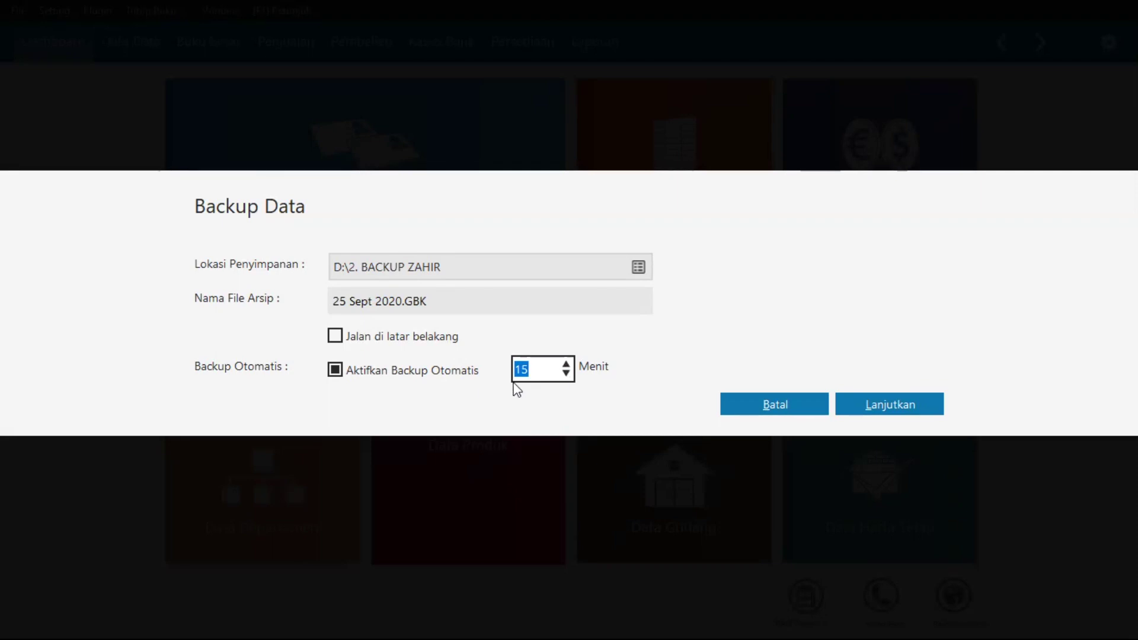
text(60)
click(435, 301)
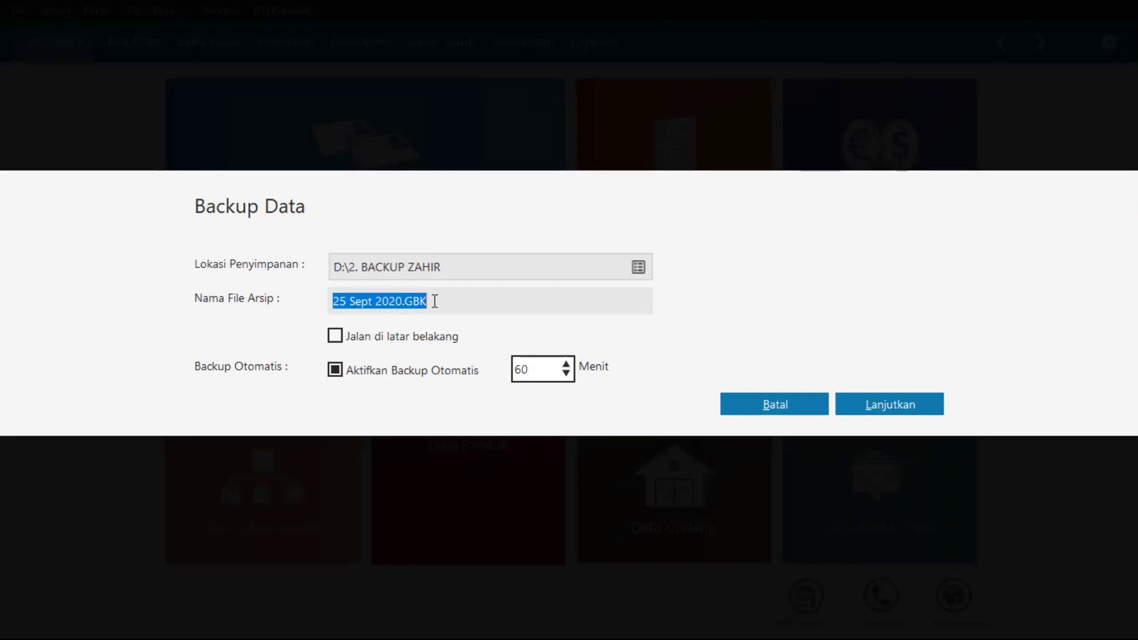
click(452, 303)
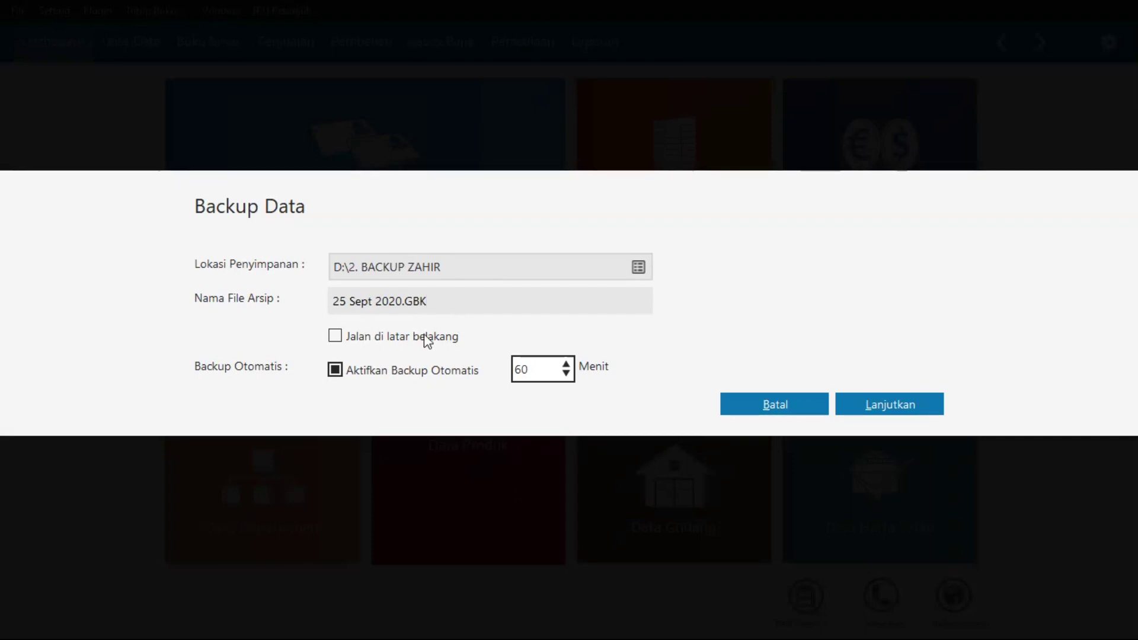
Turn automatic backup off and run the backup
click(336, 371)
click(335, 372)
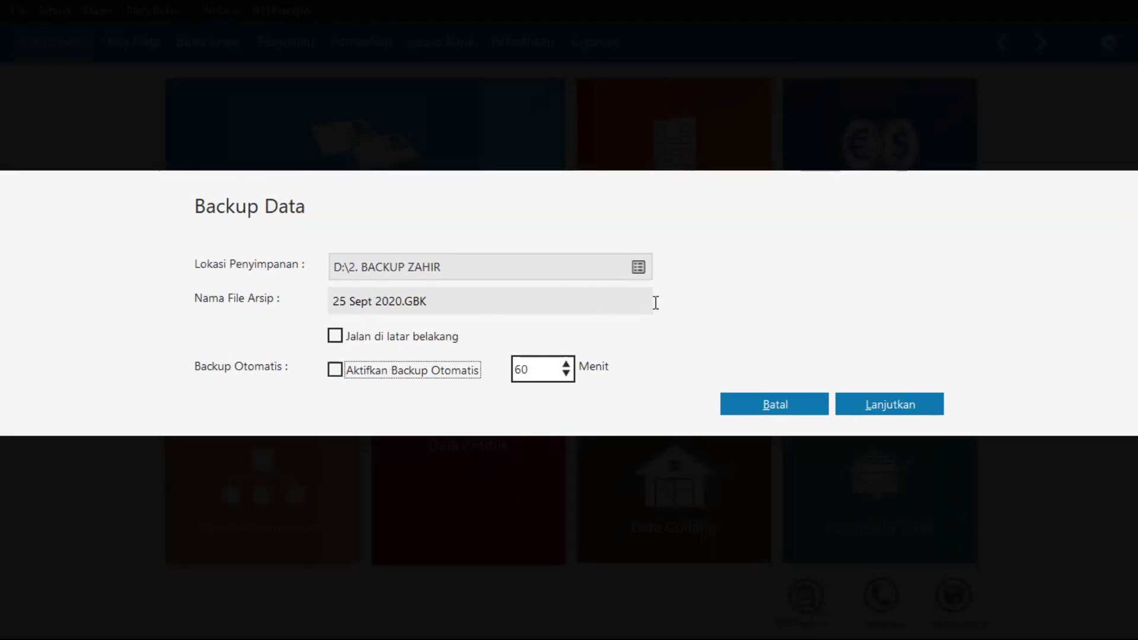
click(865, 407)
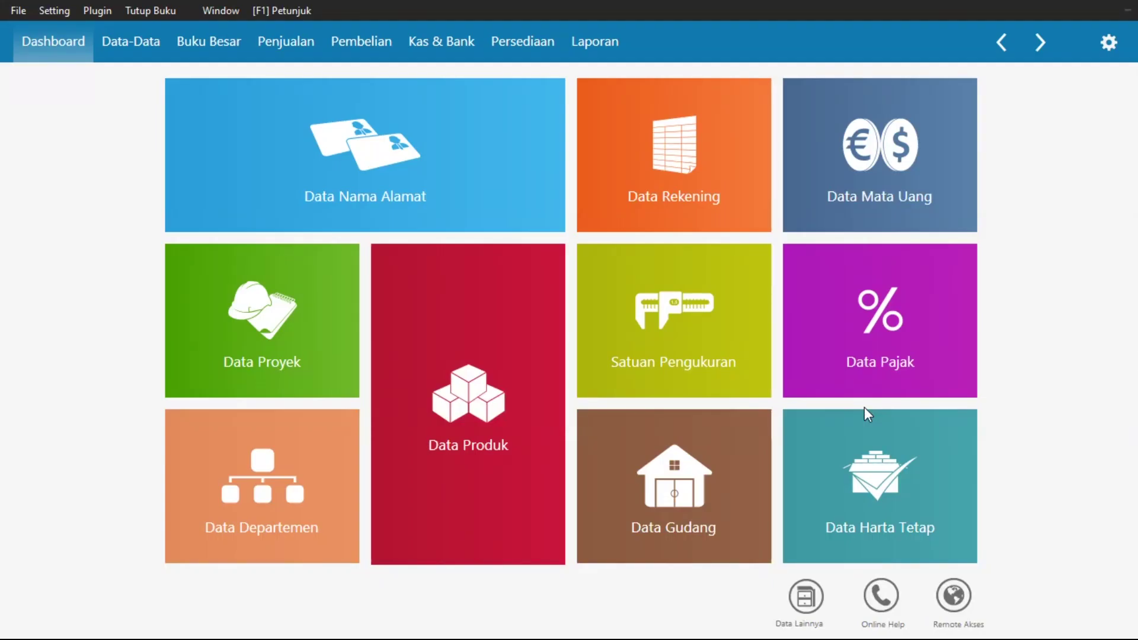
Switch to File Explorer and check the company data file in the 1. DATA ZAHIR folder on drive D:
mouse_move(787, 420)
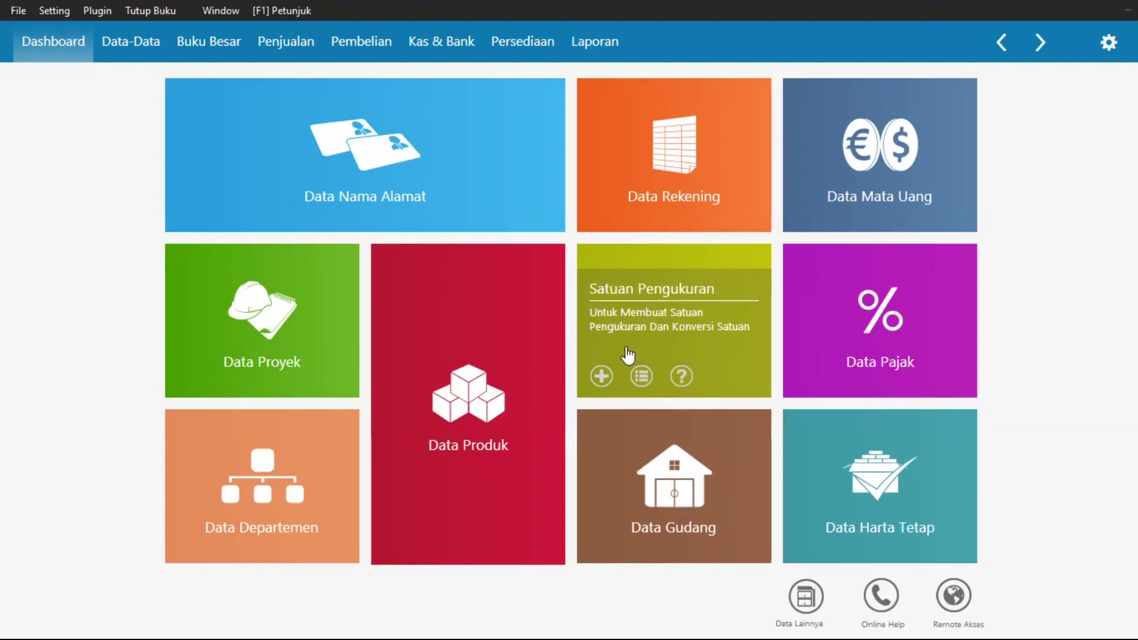
click(1128, 18)
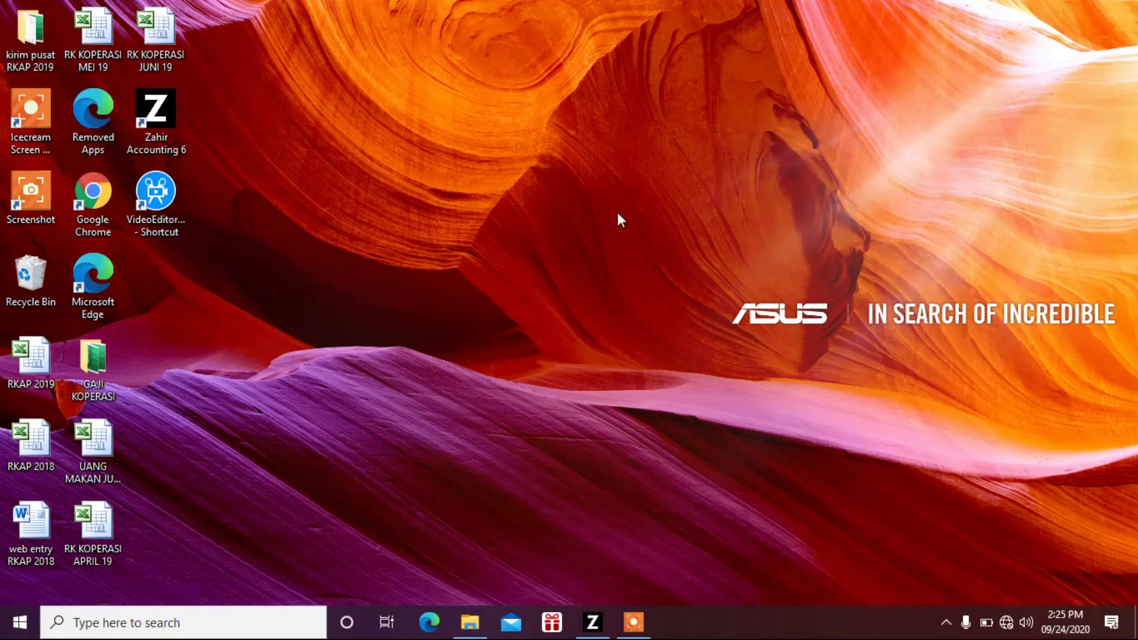
click(474, 623)
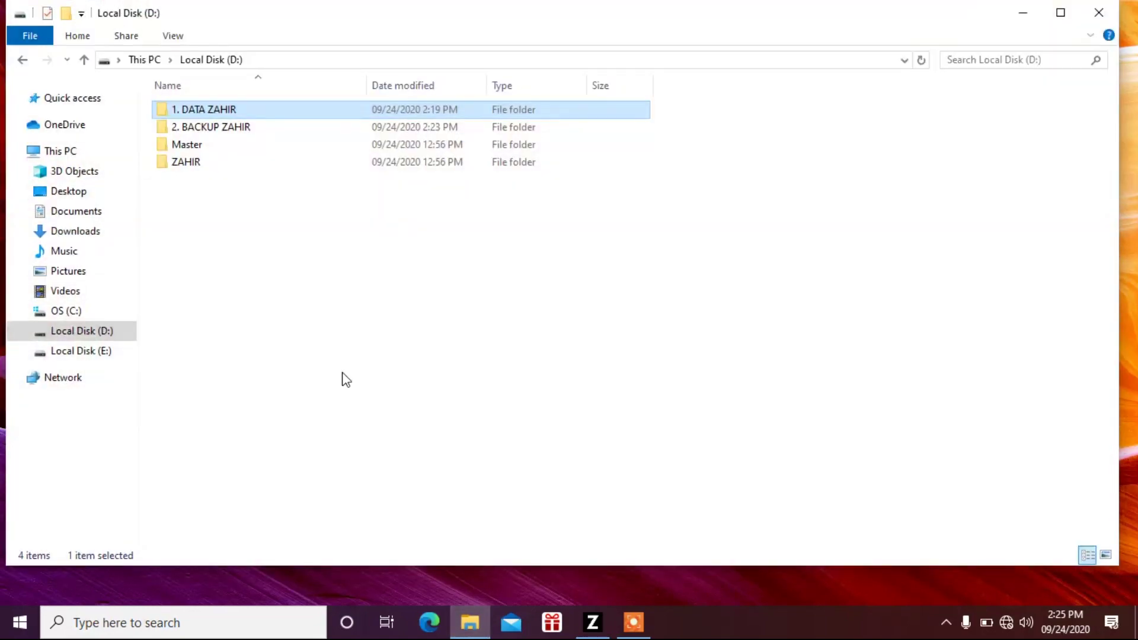
double_click(270, 113)
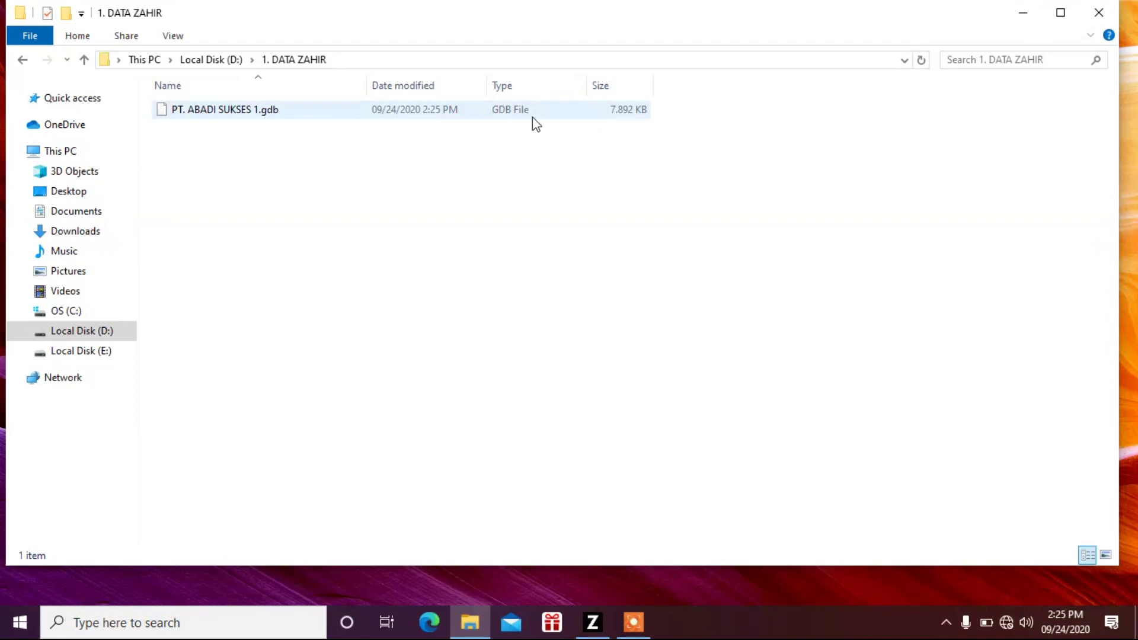
click(84, 63)
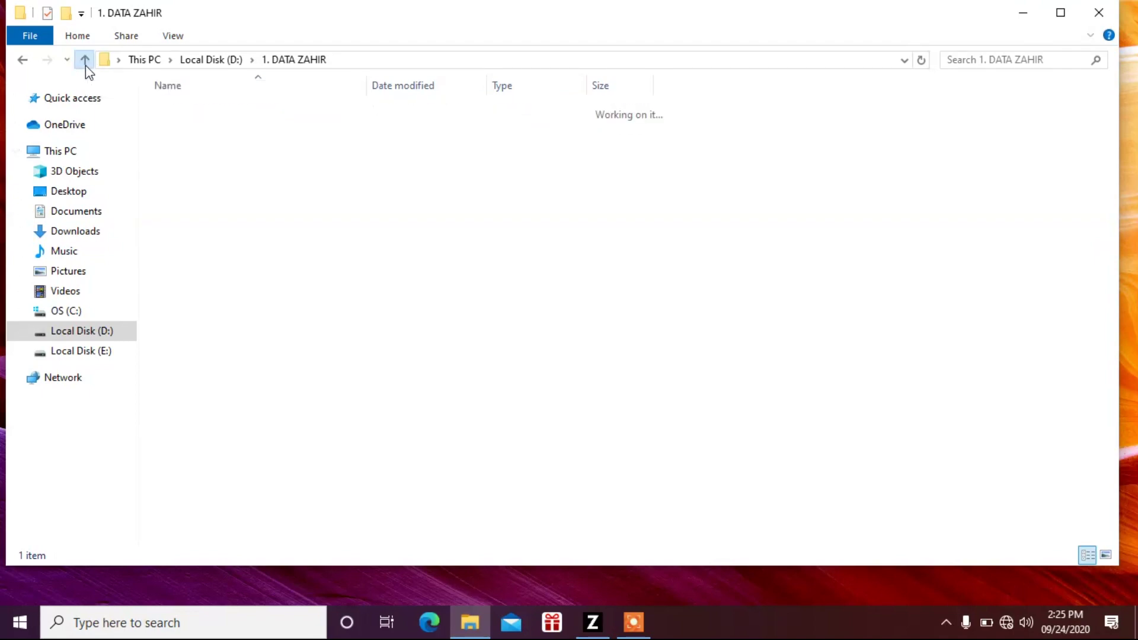
Check the dated backup files in the 2. BACKUP ZAHIR folder, including 25 Sept 2020.GBK, and minimize File Explorer
double_click(223, 127)
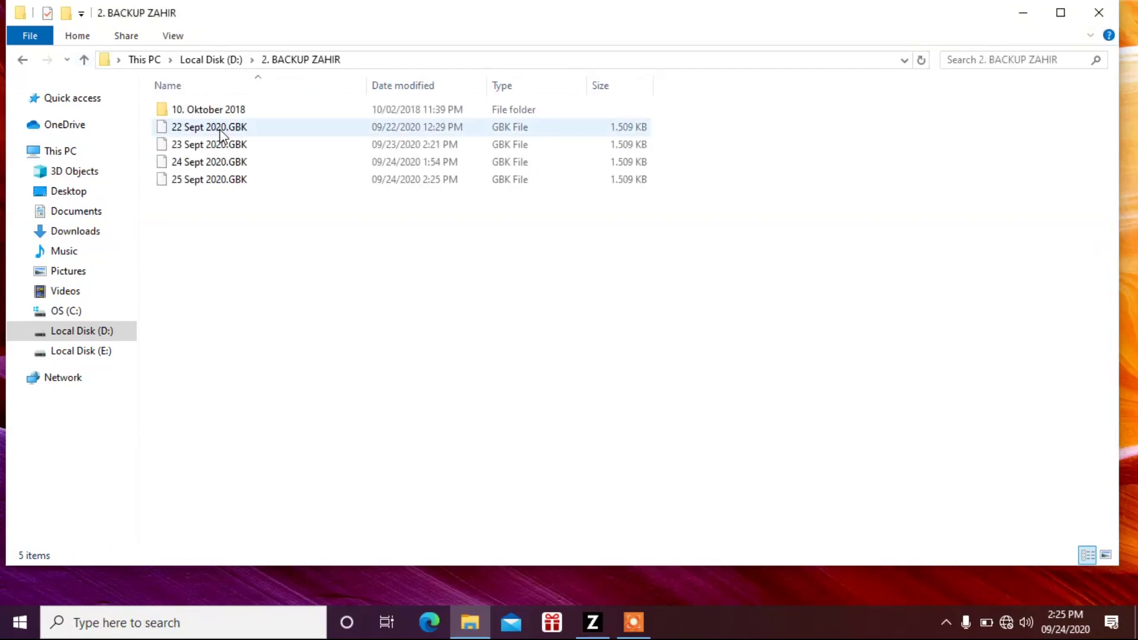
click(231, 185)
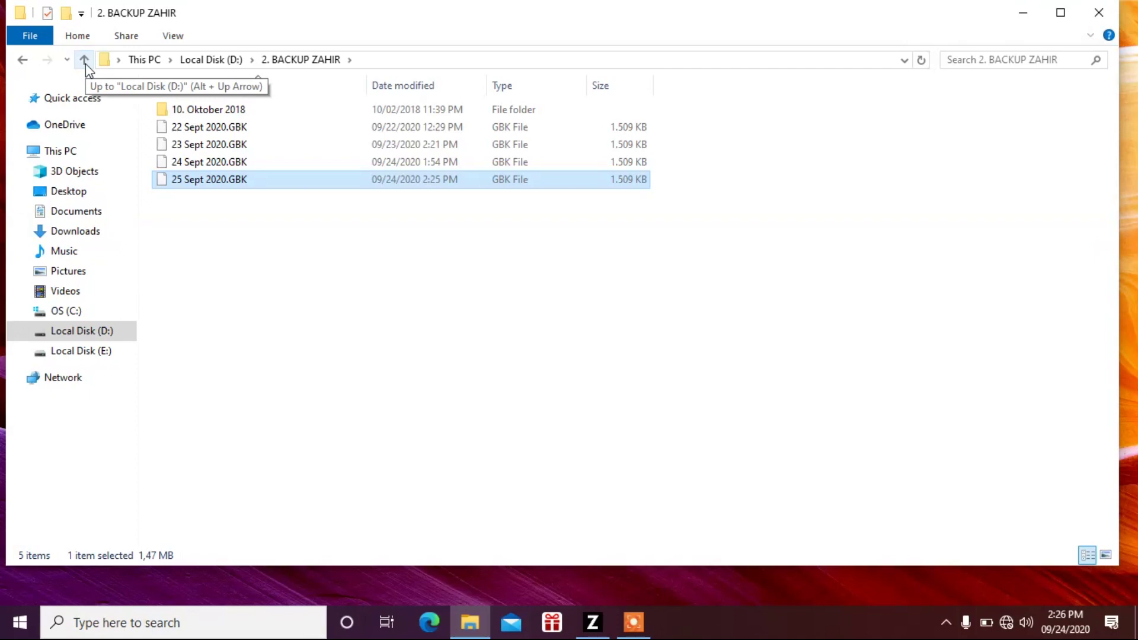
click(181, 128)
click(185, 146)
click(201, 163)
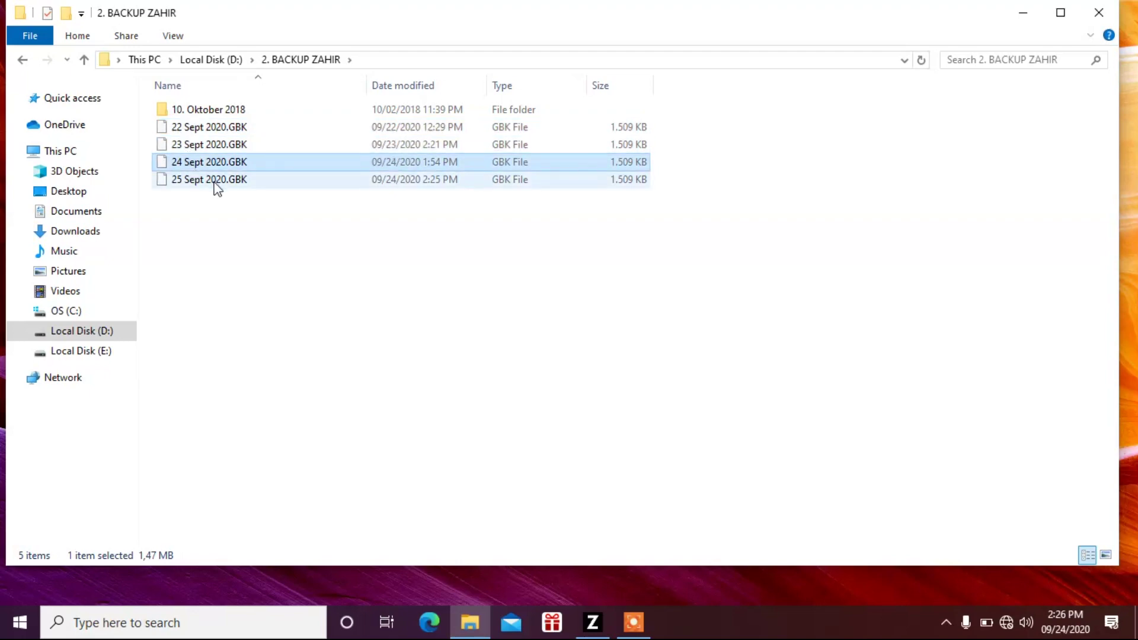
click(206, 181)
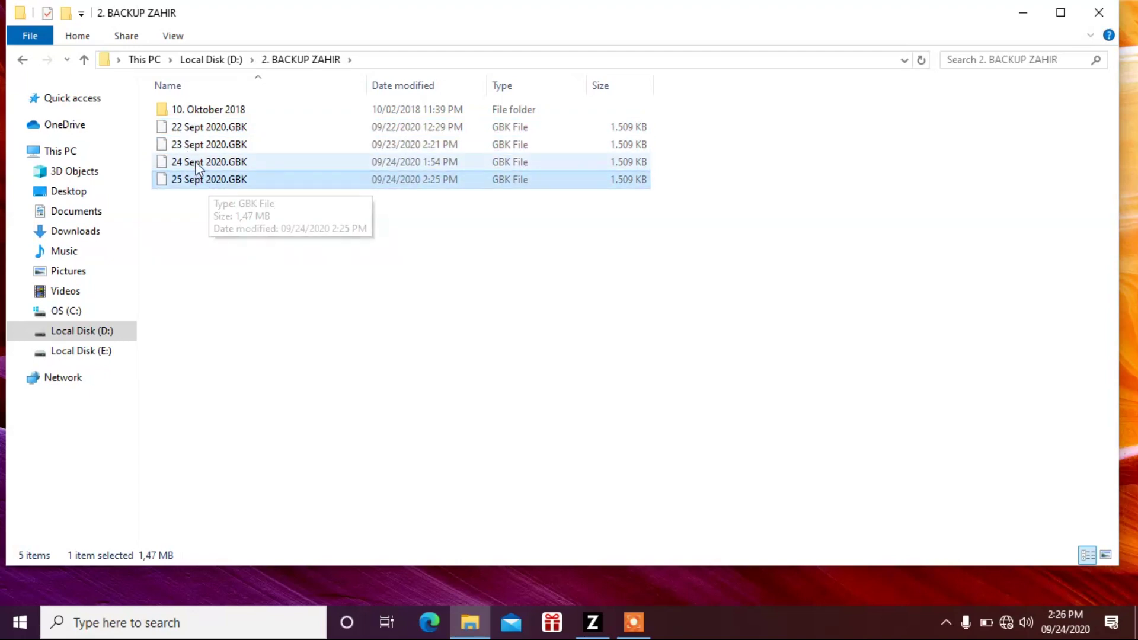
click(194, 161)
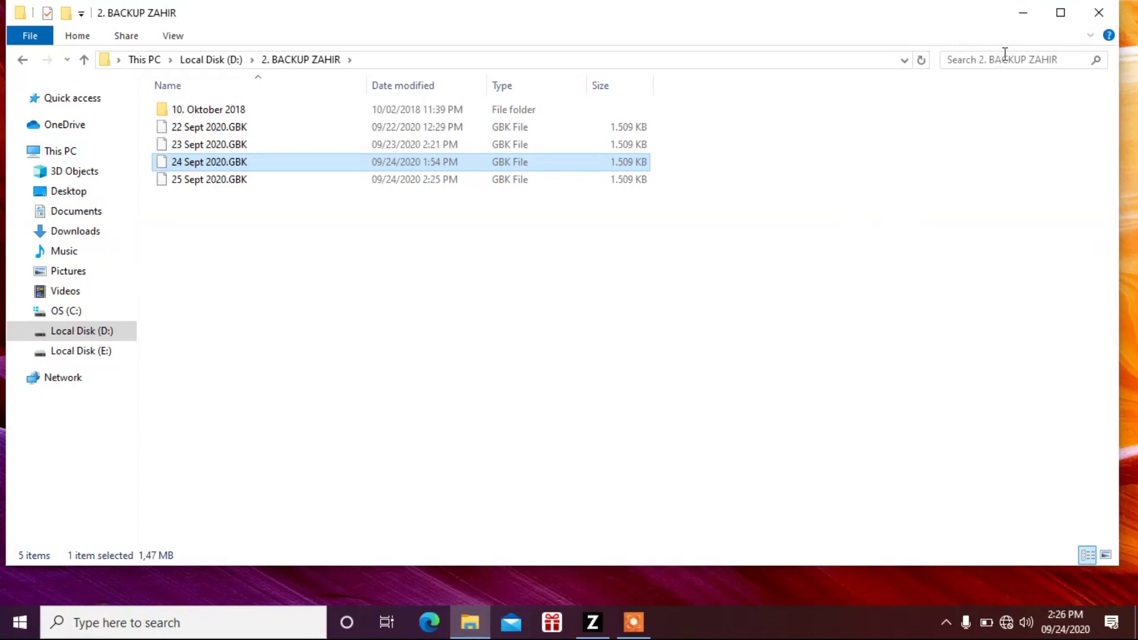
click(1027, 24)
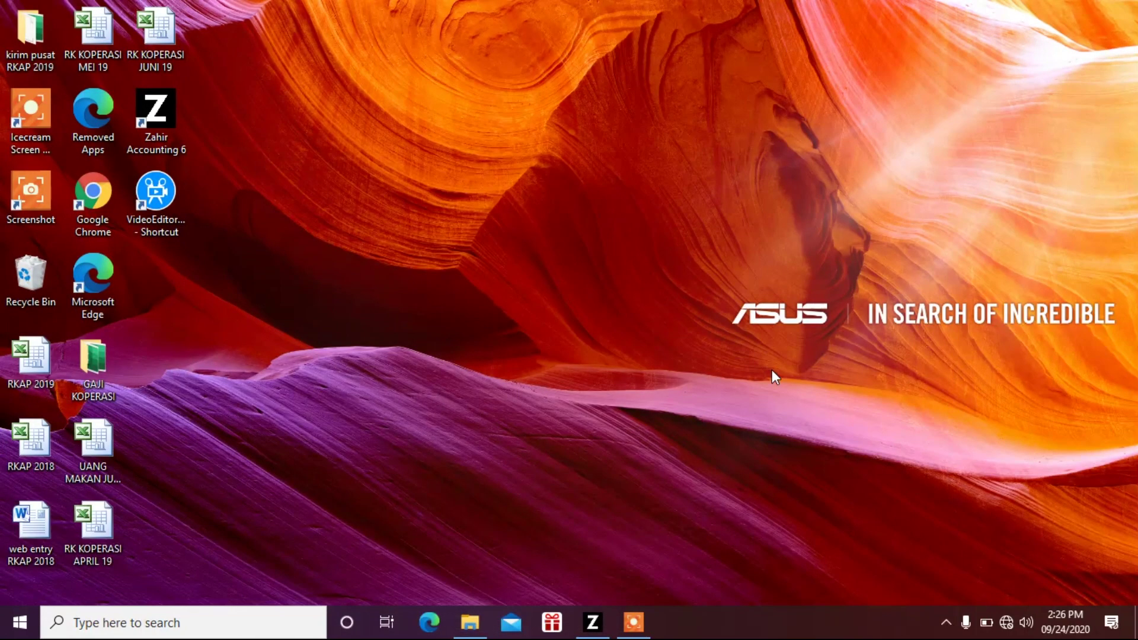
Switch back to Zahir Accounting and open the Data Rekening account list
click(603, 621)
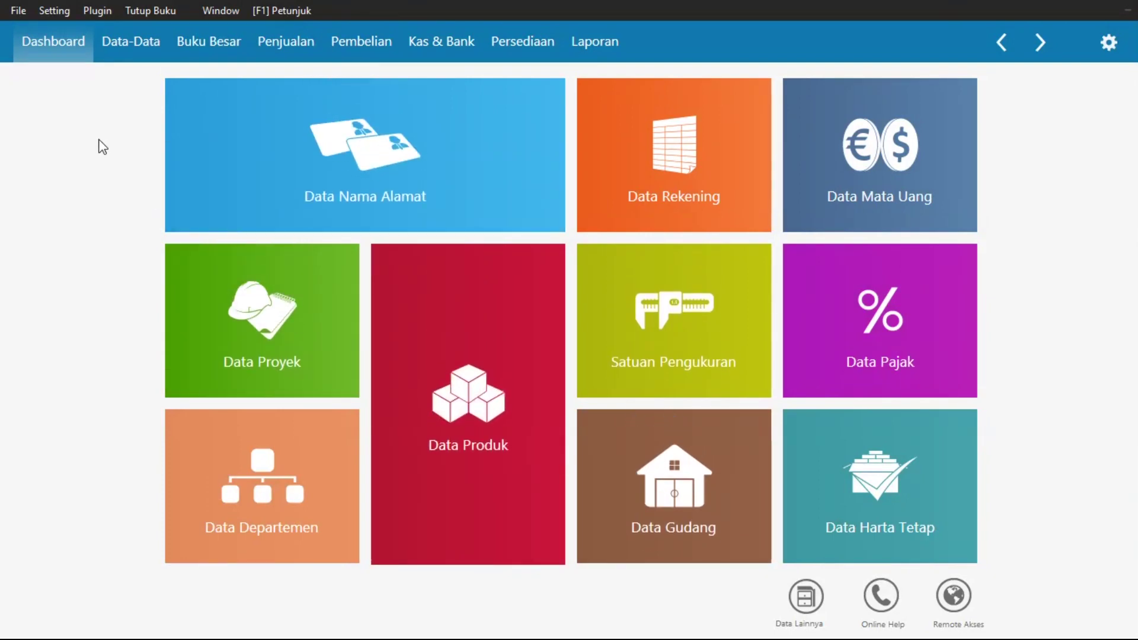
mouse_move(631, 170)
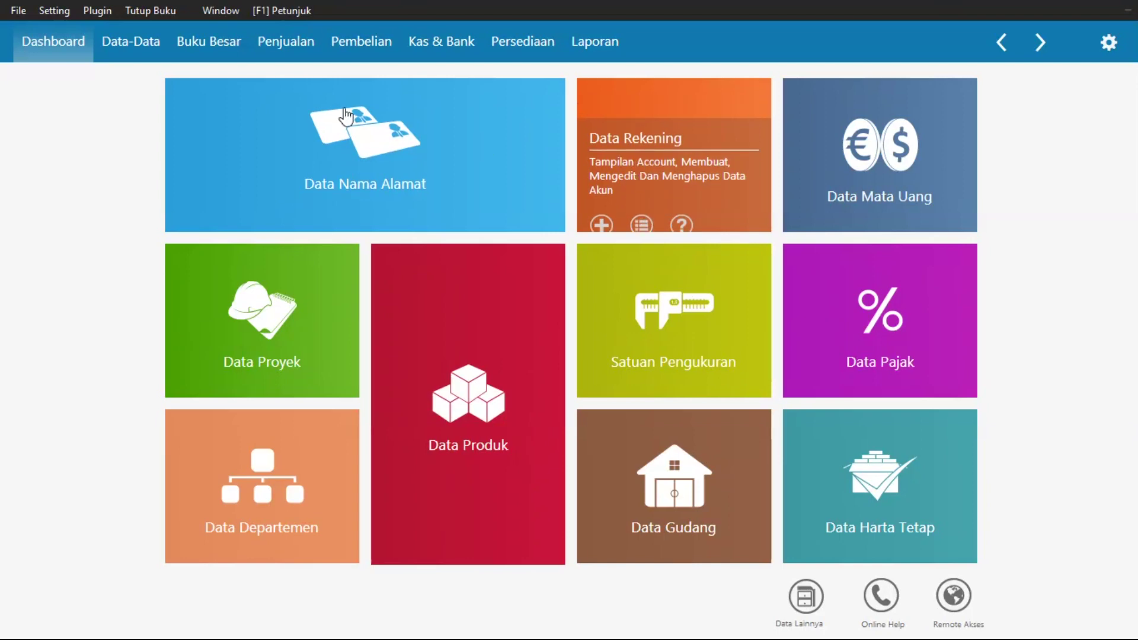
mouse_move(699, 119)
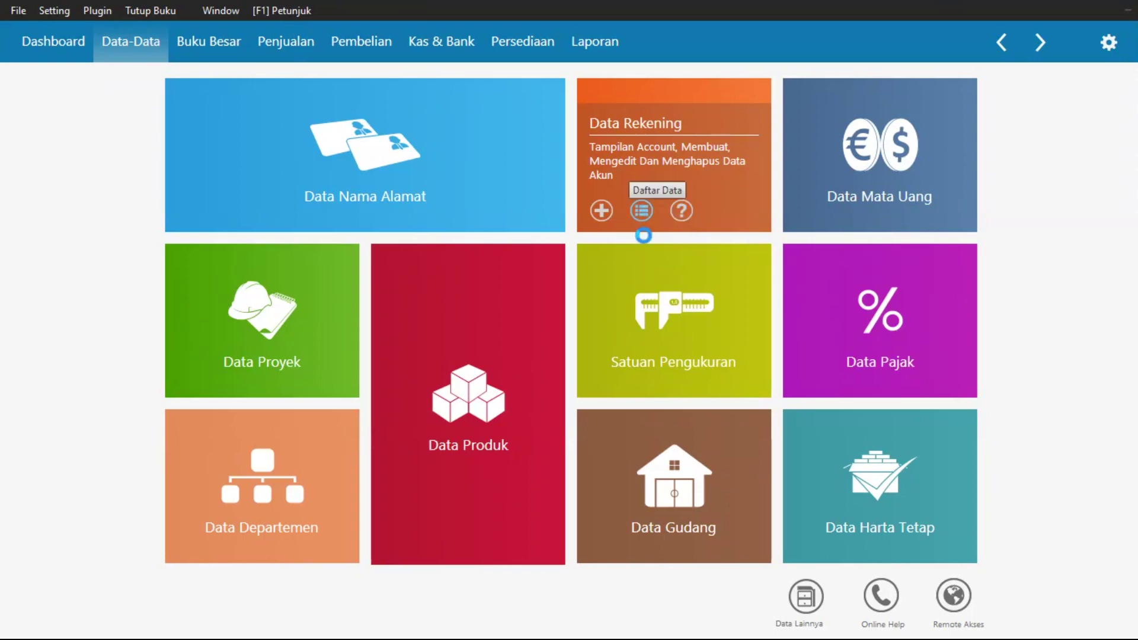
click(640, 212)
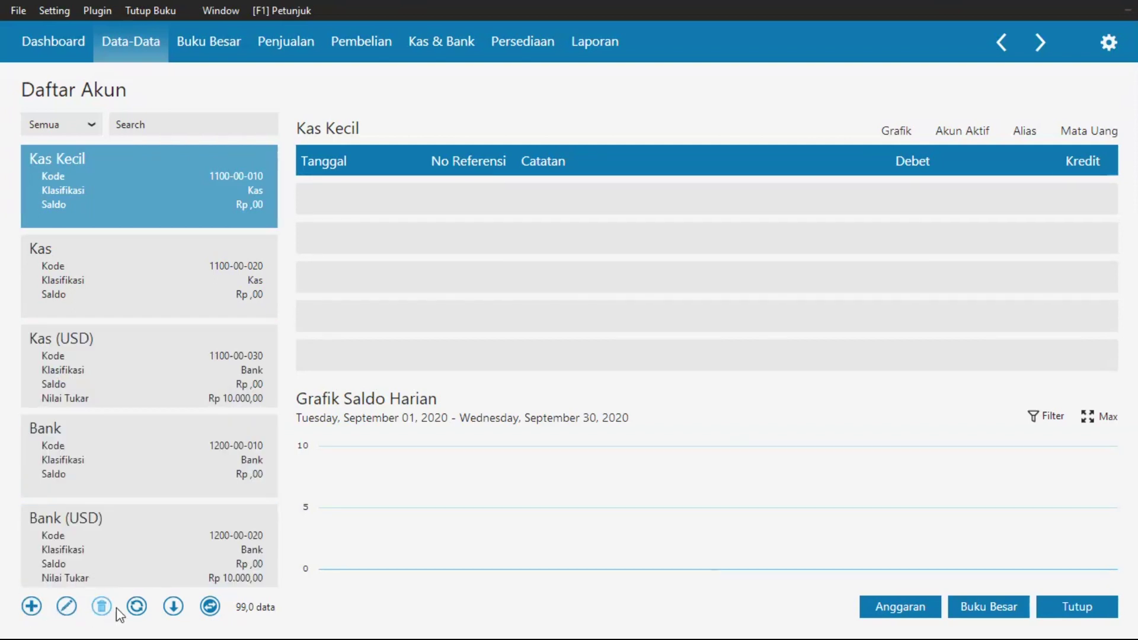
Change the account list to the table view and select the Kas (USD) account
click(209, 608)
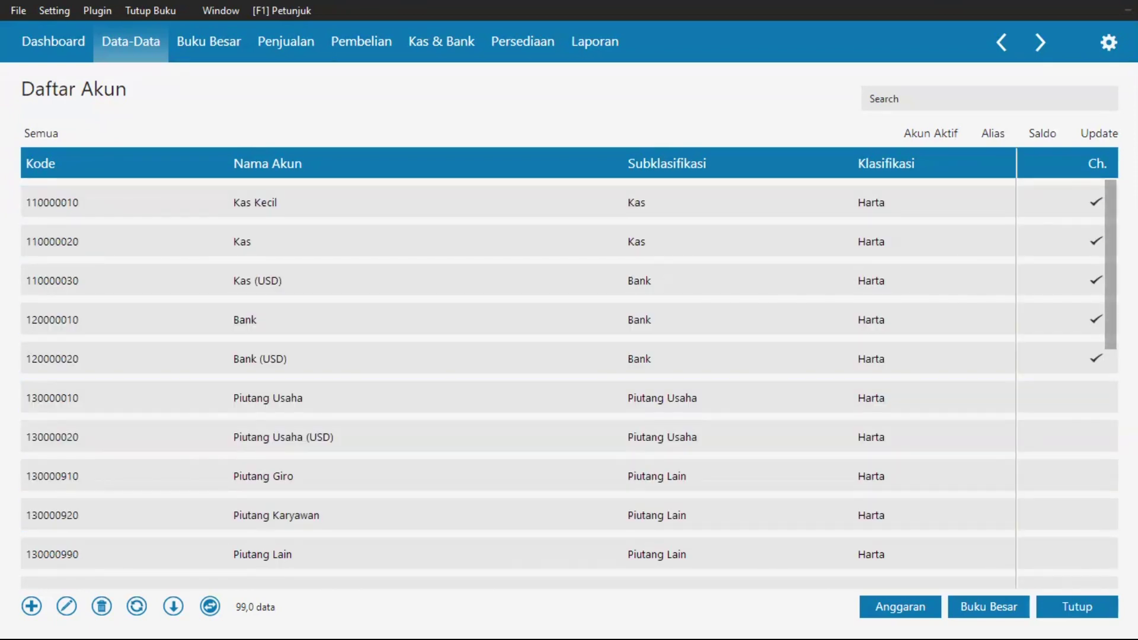
click(1000, 366)
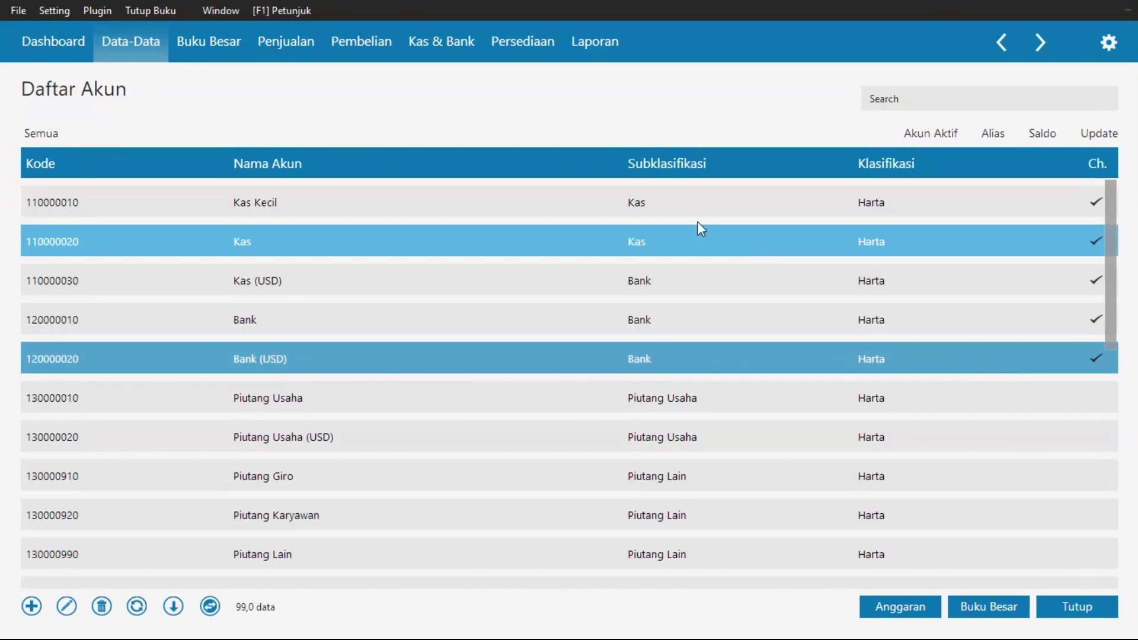
click(678, 200)
click(683, 287)
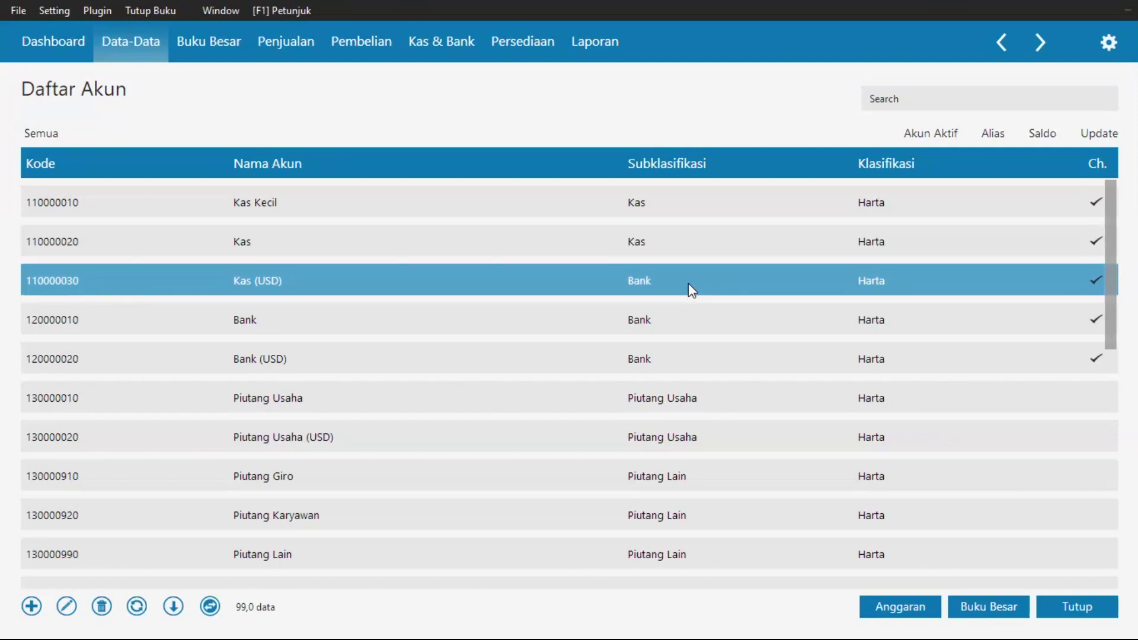
Rename the Bank account with code 1200-00-010 as Bank BCA, leave its Kas / Bank option enabled, and save it
click(271, 333)
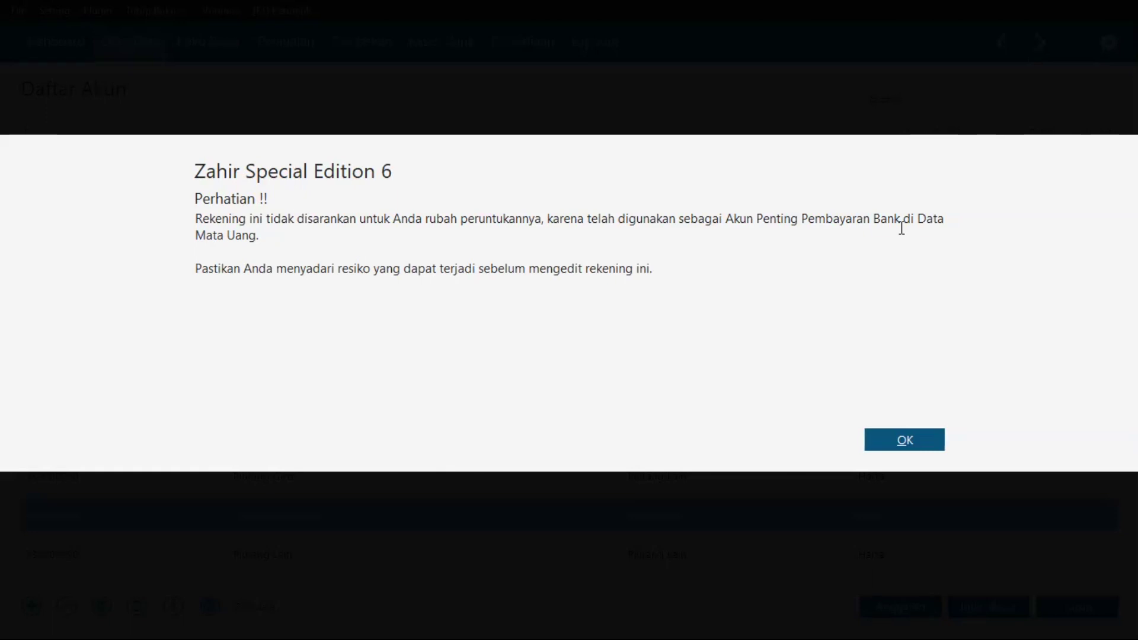
click(900, 443)
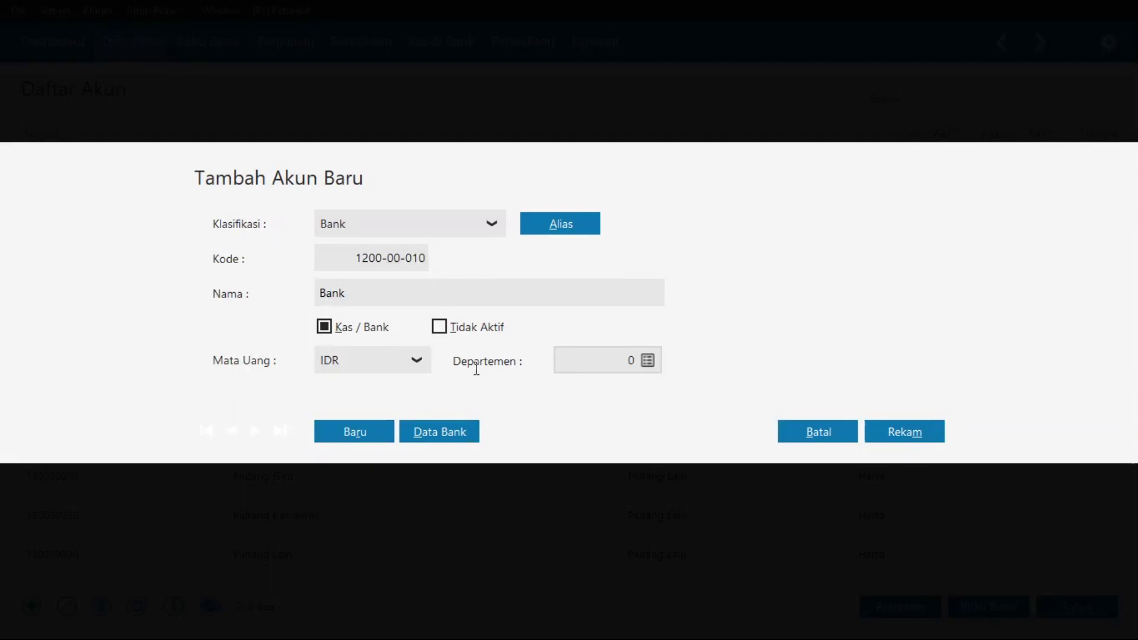
click(389, 297)
text(bc)
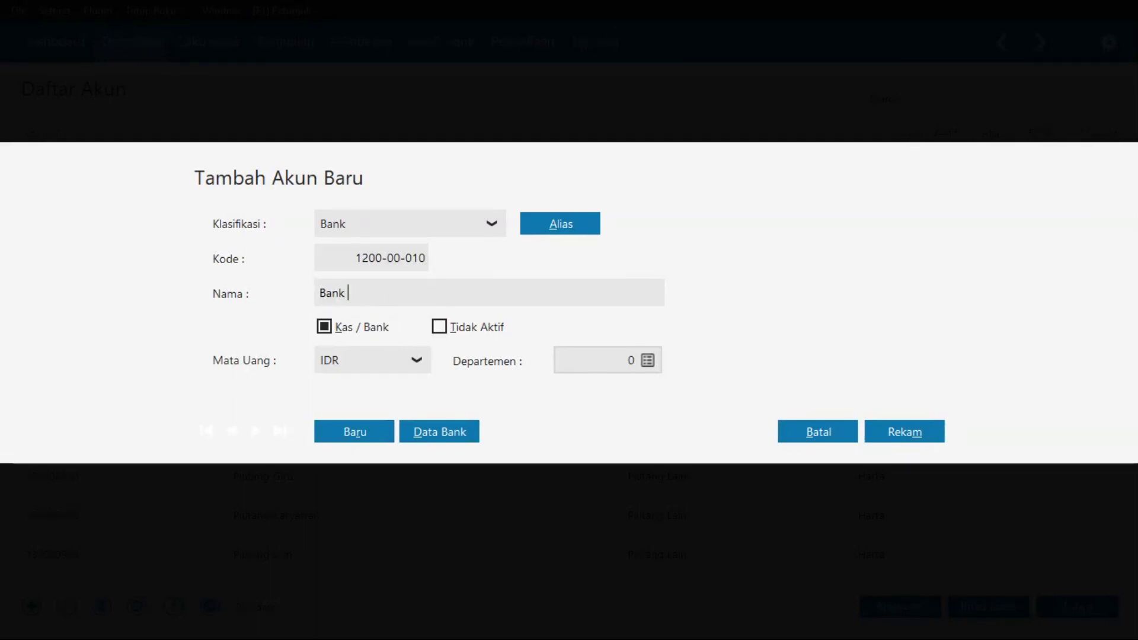
key(BackSpace)
key(BackSpace)
key(BackSpace)
text(BCA)
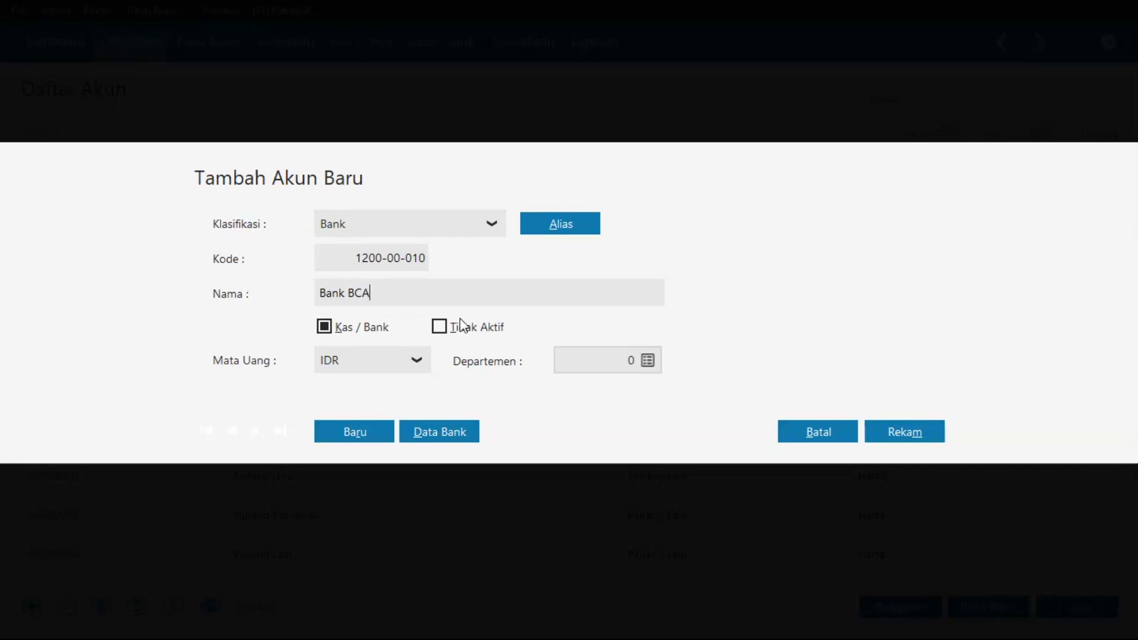
click(325, 328)
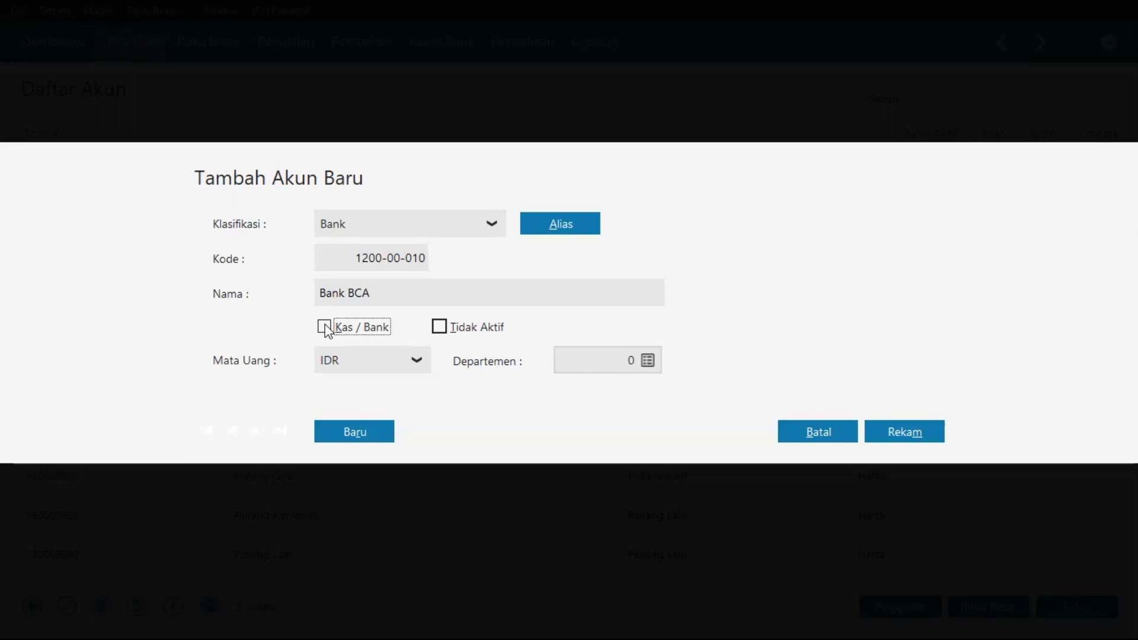
click(324, 328)
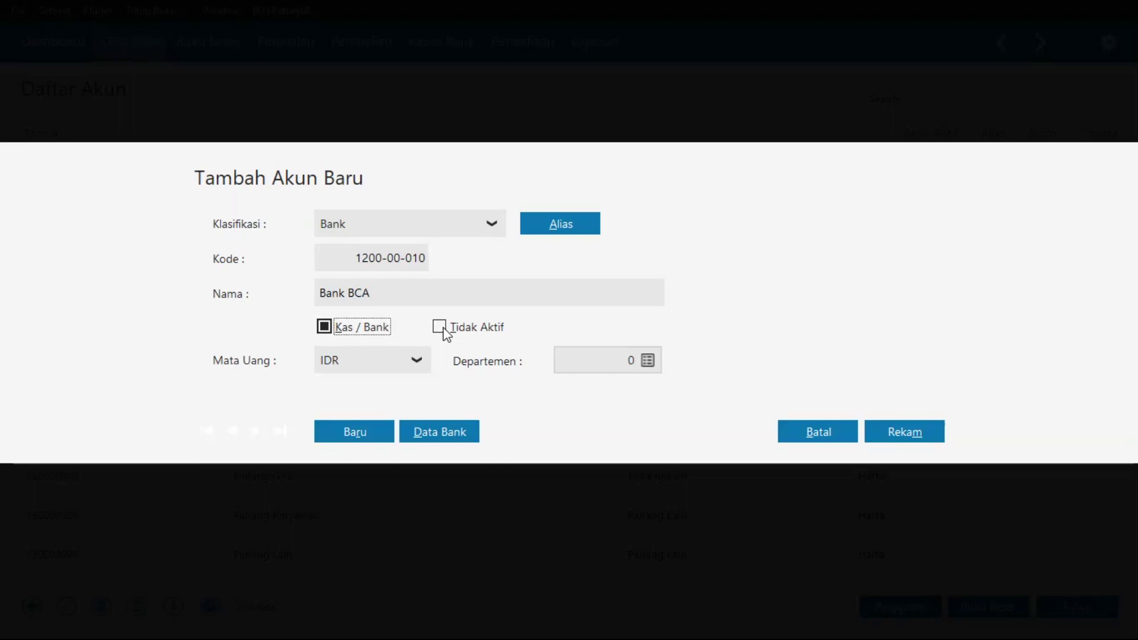
click(905, 434)
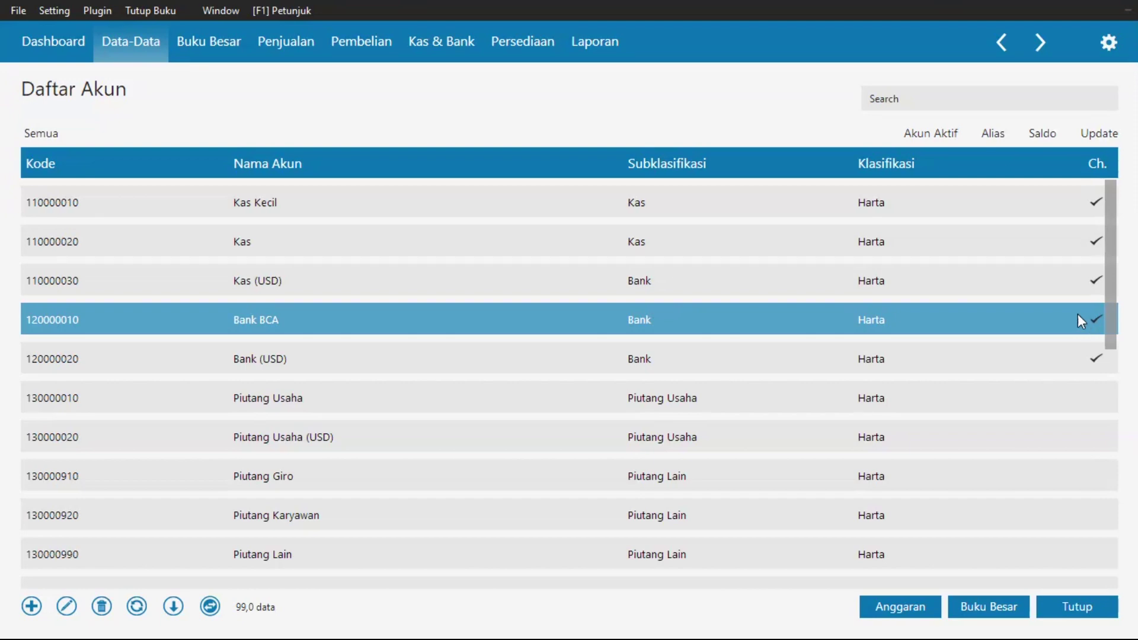
Start a new account with classification Kas, name it Kas Besar, and mark it as a Kas / Bank account
click(32, 607)
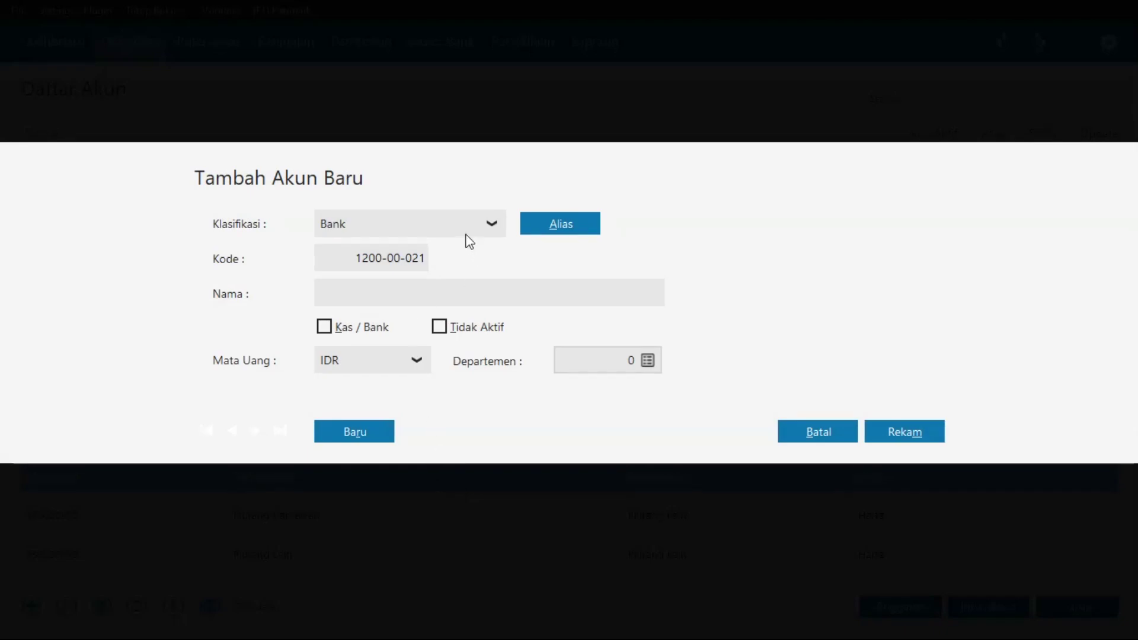
click(424, 230)
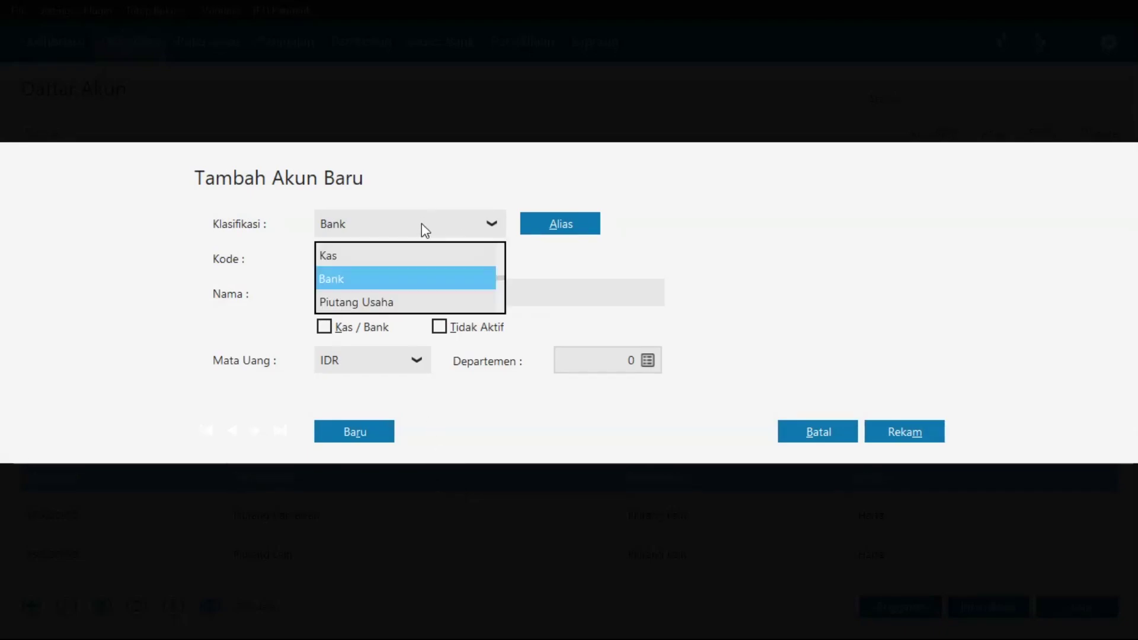
click(375, 254)
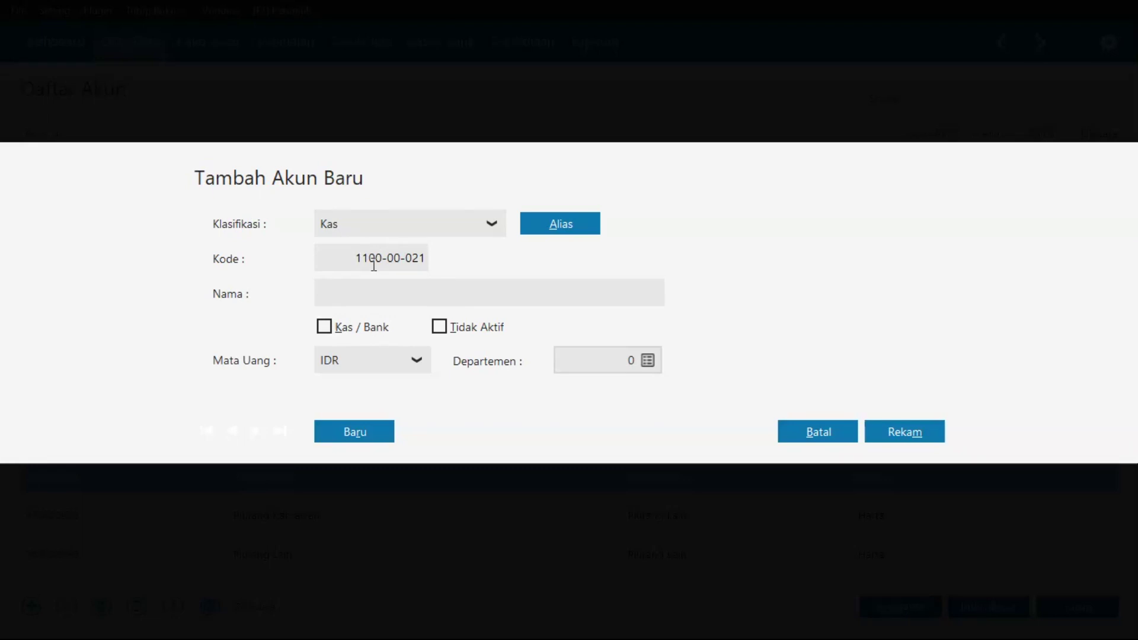
click(370, 294)
text(k)
key(BackSpace)
text(Kas Besar)
click(326, 326)
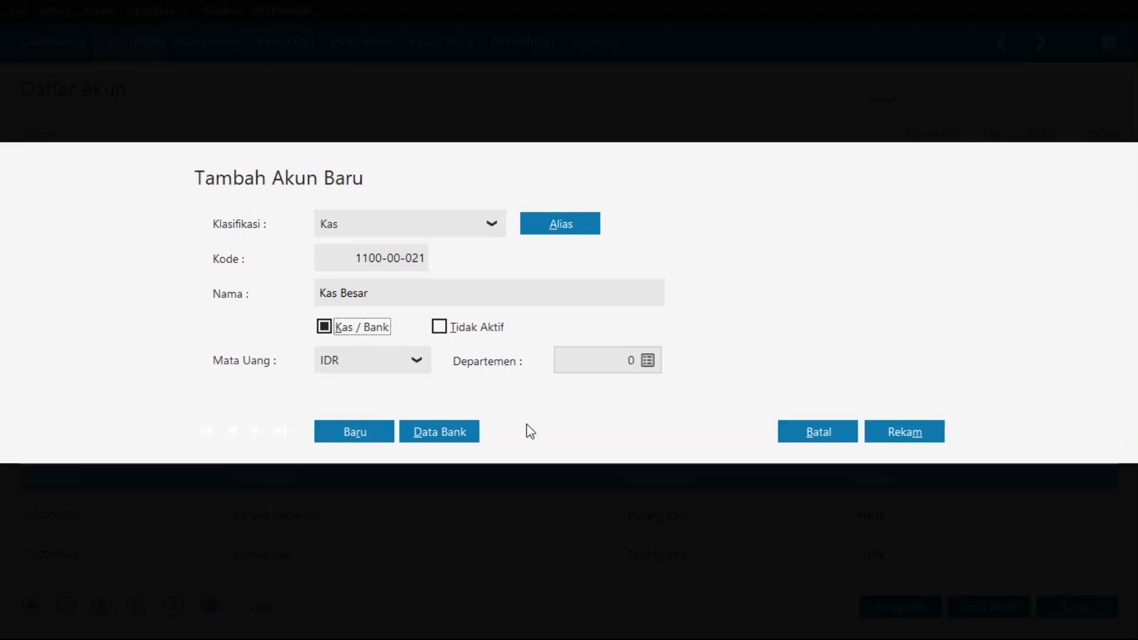
Examine the new account's code and the available account classifications from Kas through Laba, keeping Kas selected
click(411, 256)
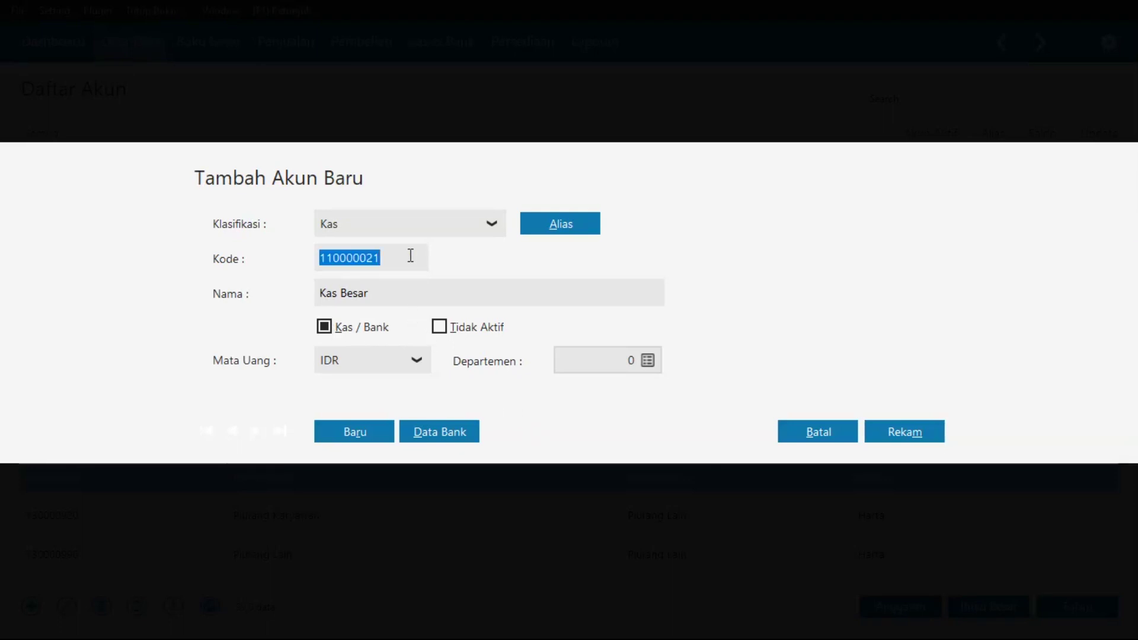
click(411, 256)
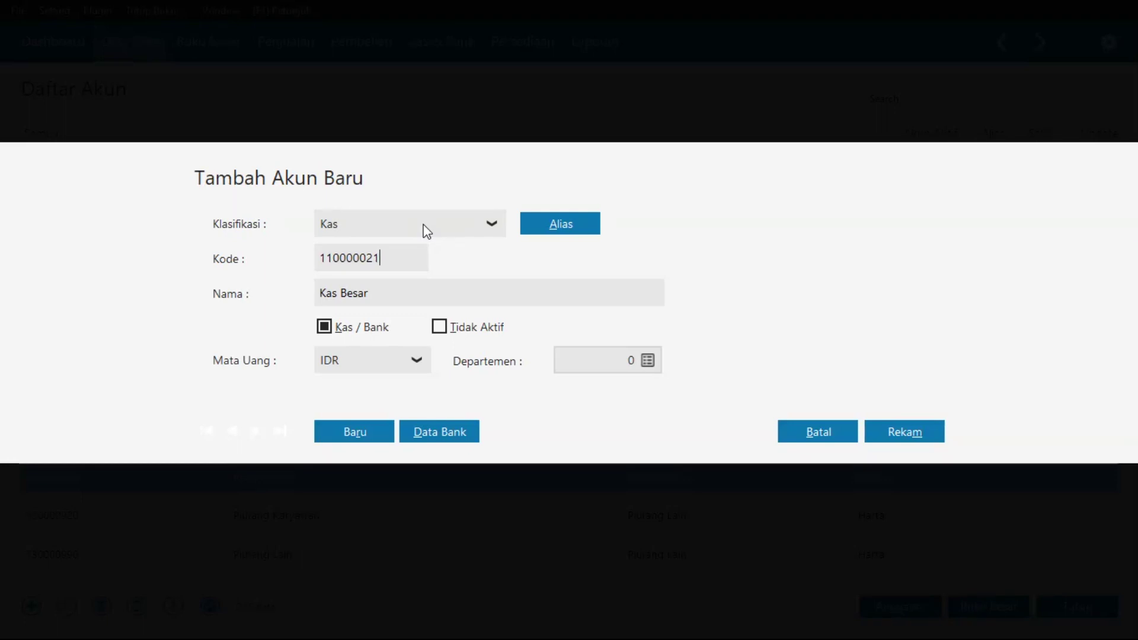
click(424, 225)
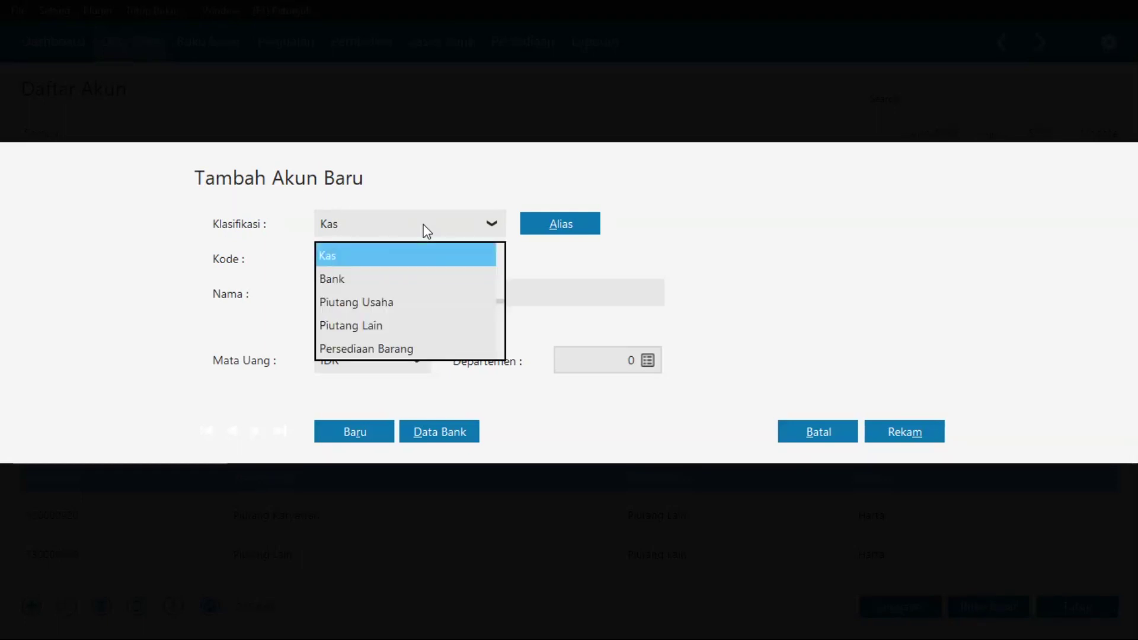
scroll(396, 332, down, 2)
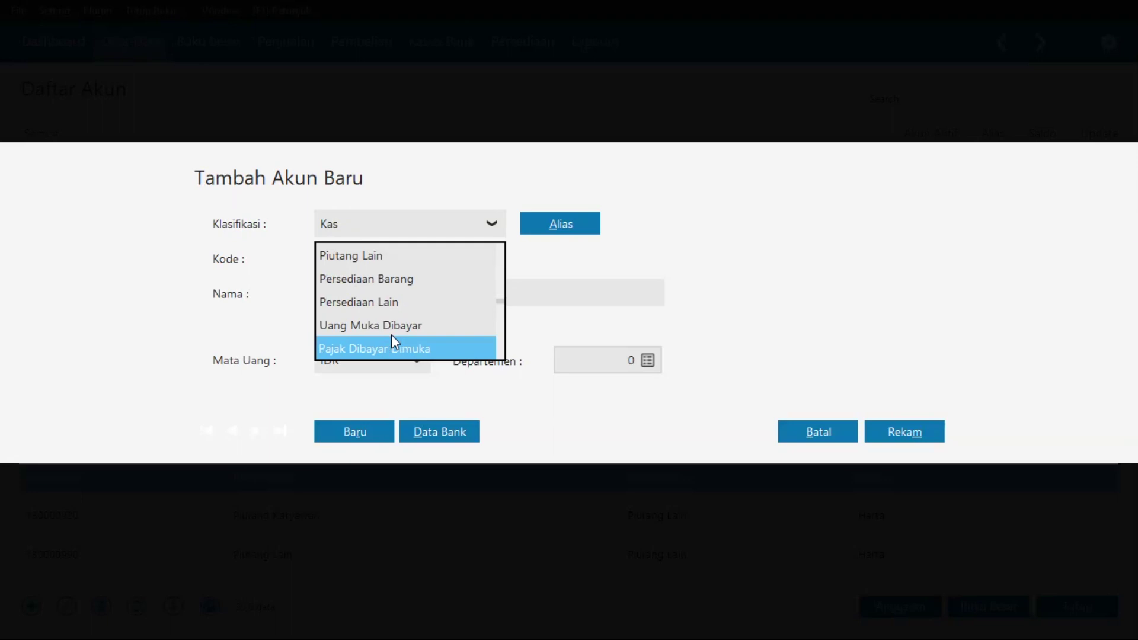
scroll(404, 342, down, 3)
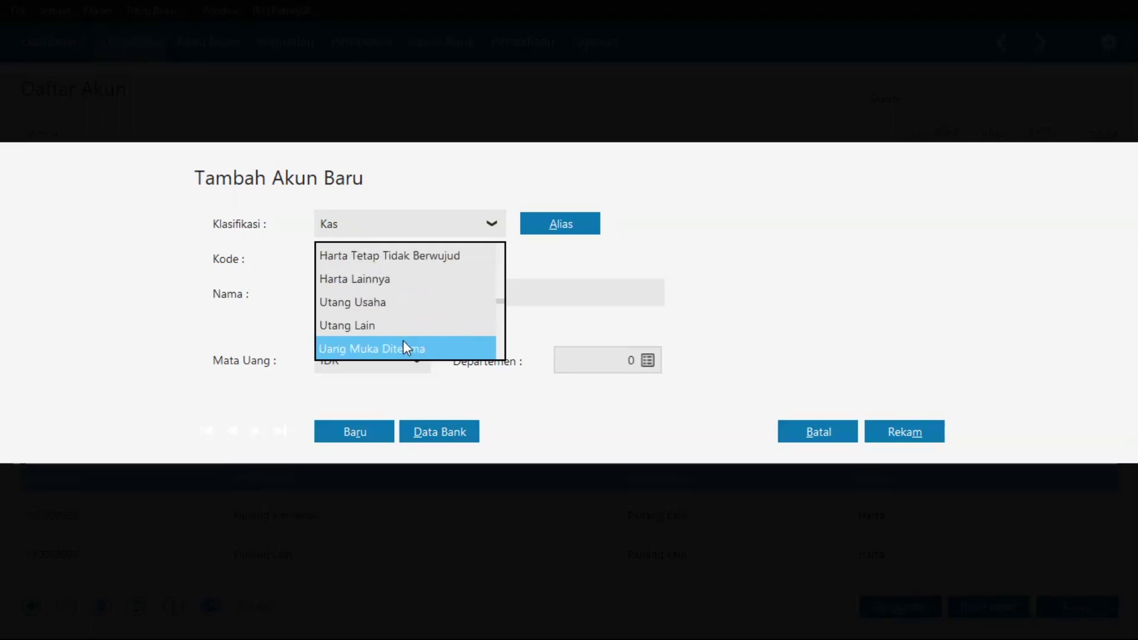
scroll(404, 341, down, 1)
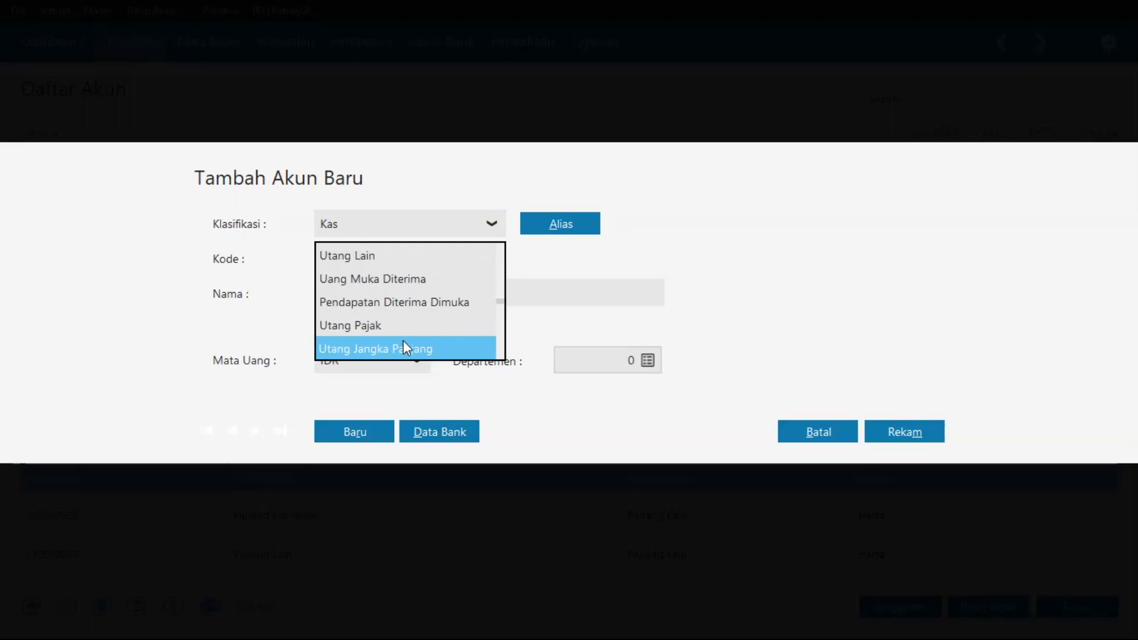
scroll(404, 332, down, 1)
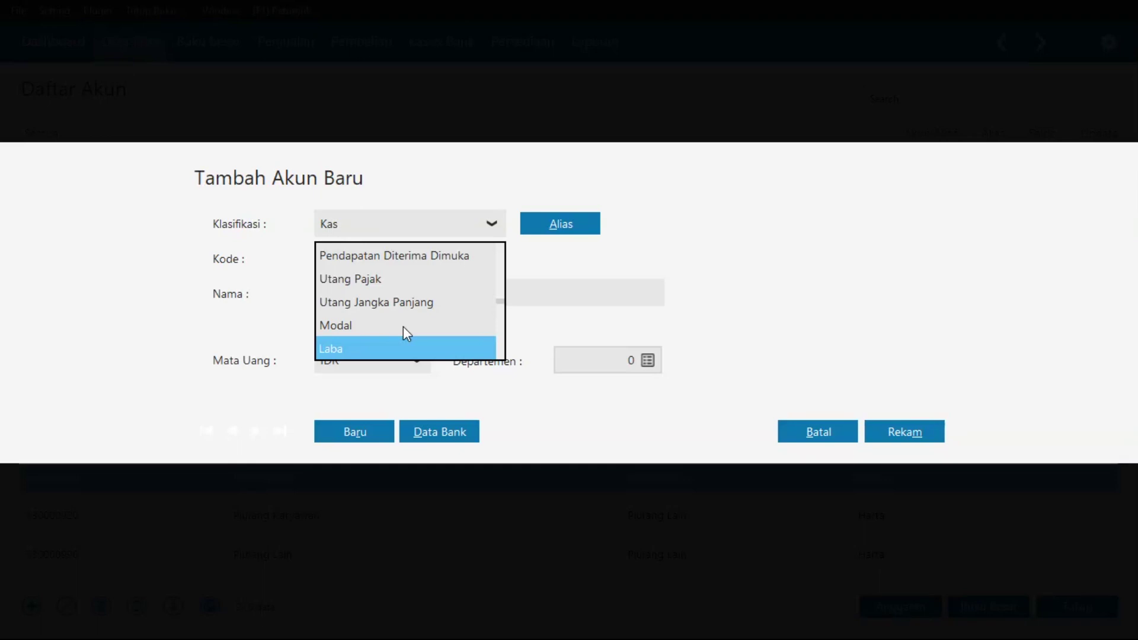
key(Up)
key(Up)
key(Up)
key(Up)
key(Up)
key(Up)
key(Up)
key(Up)
key(Up)
key(Up)
key(Up)
key(Up)
key(Up)
key(Up)
key(Up)
key(Up)
key(Up)
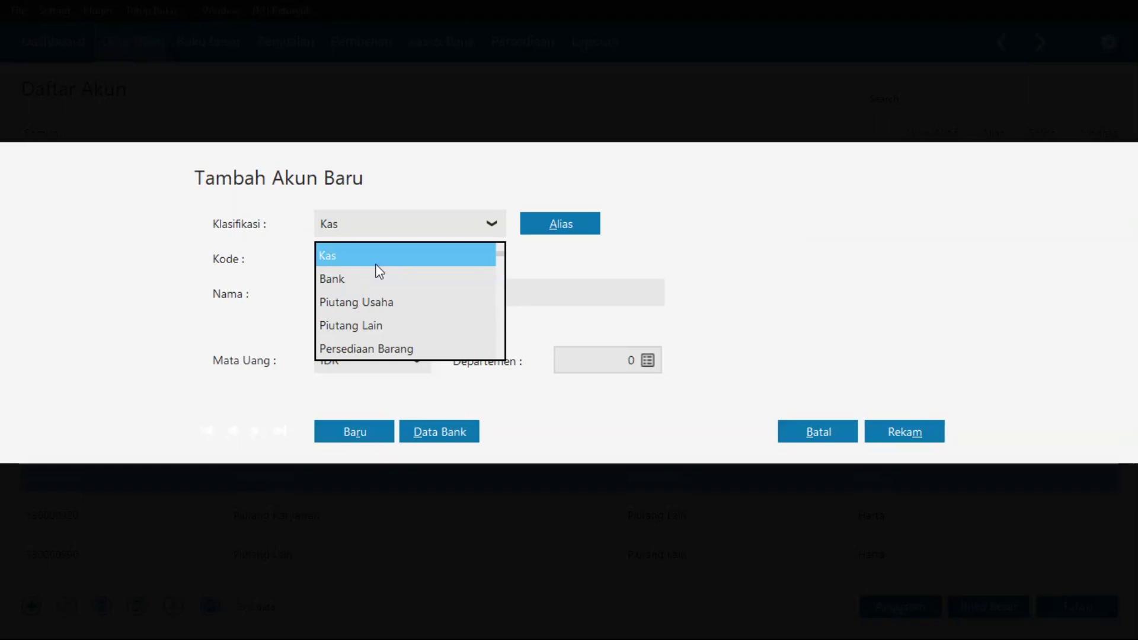
key(Return)
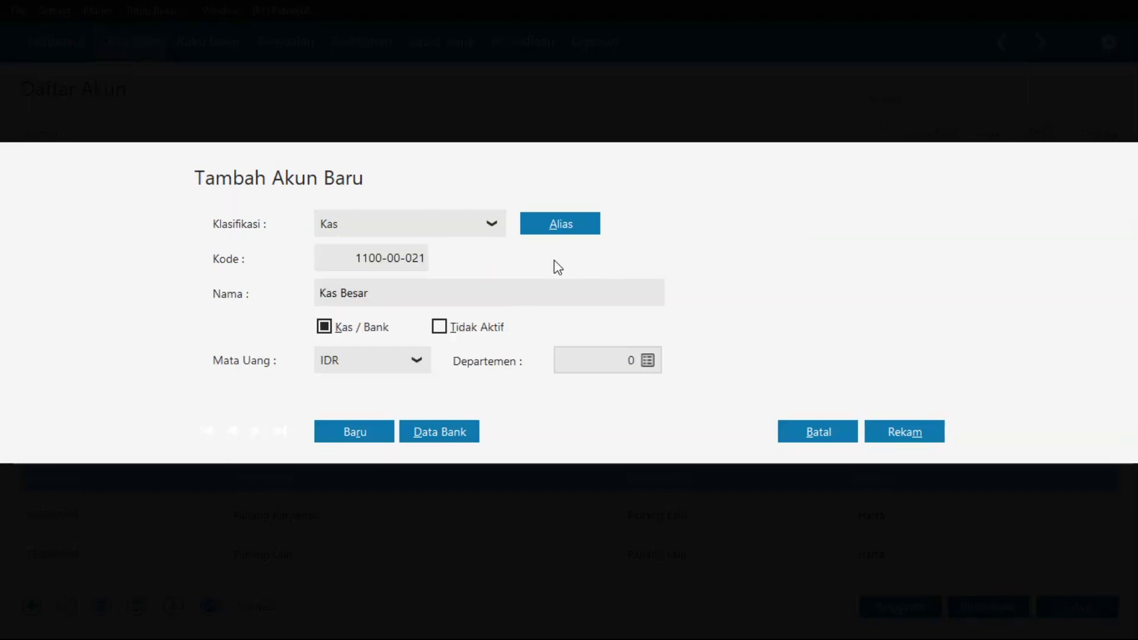
Save the Kas Besar account and close the account list
click(900, 433)
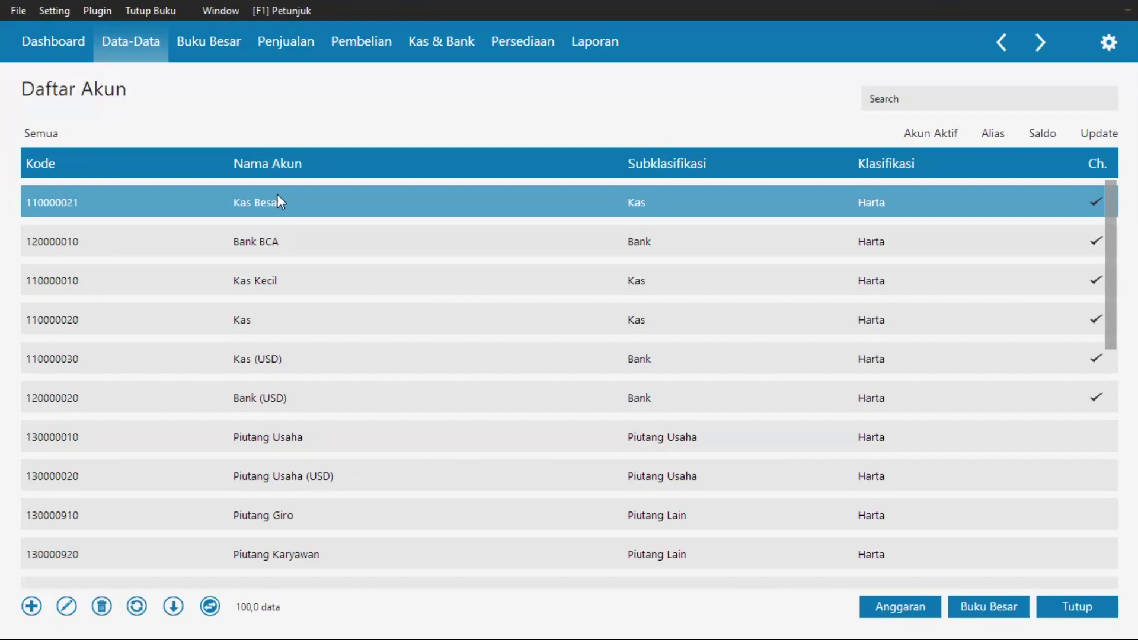
click(330, 203)
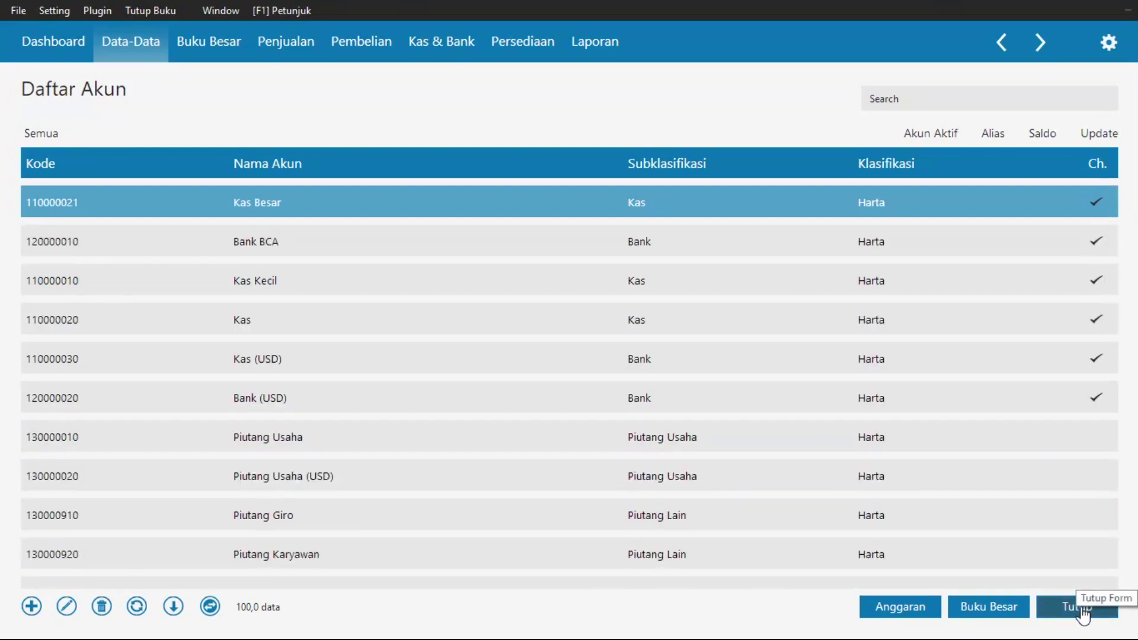
click(1083, 614)
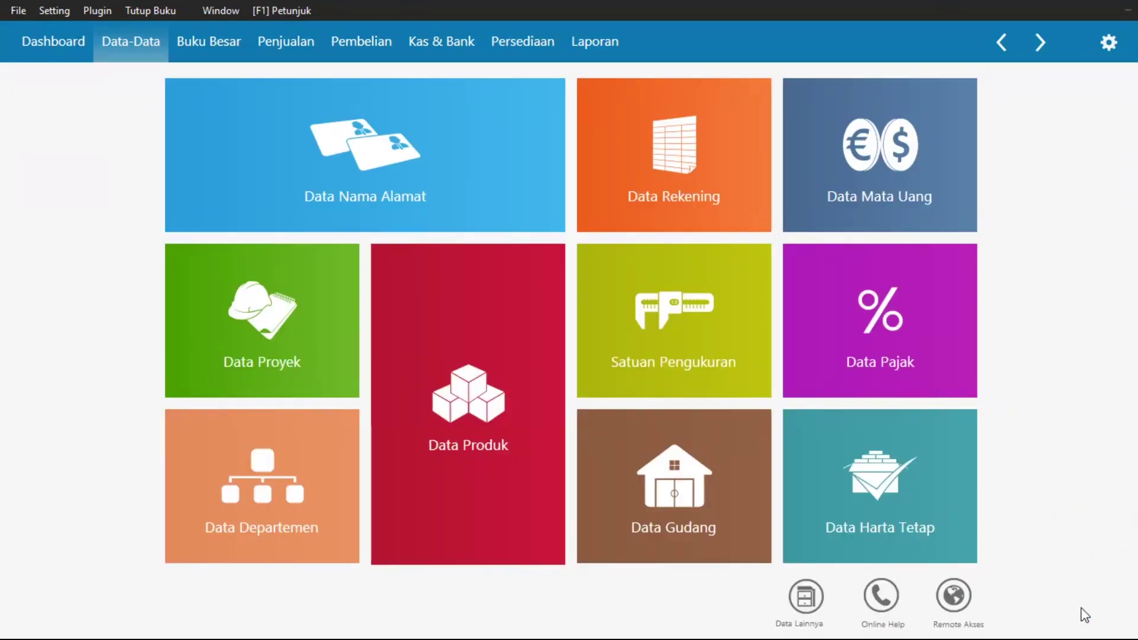
Open the Daftar Rekening report from the Buku Besar reports and examine its listed accounts
mouse_move(651, 161)
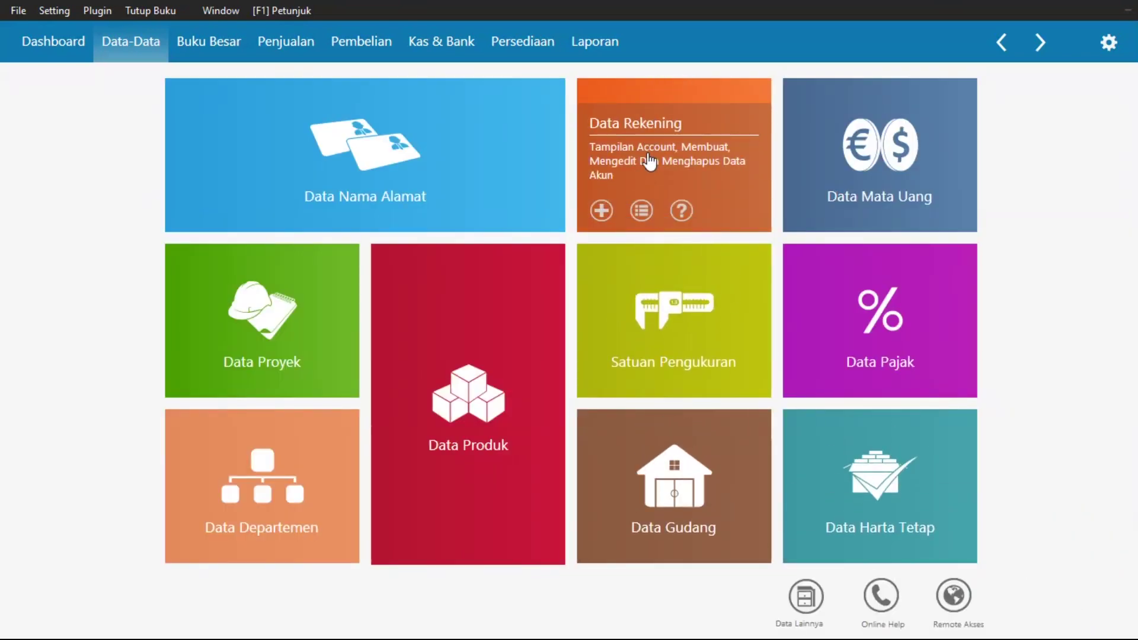
click(594, 57)
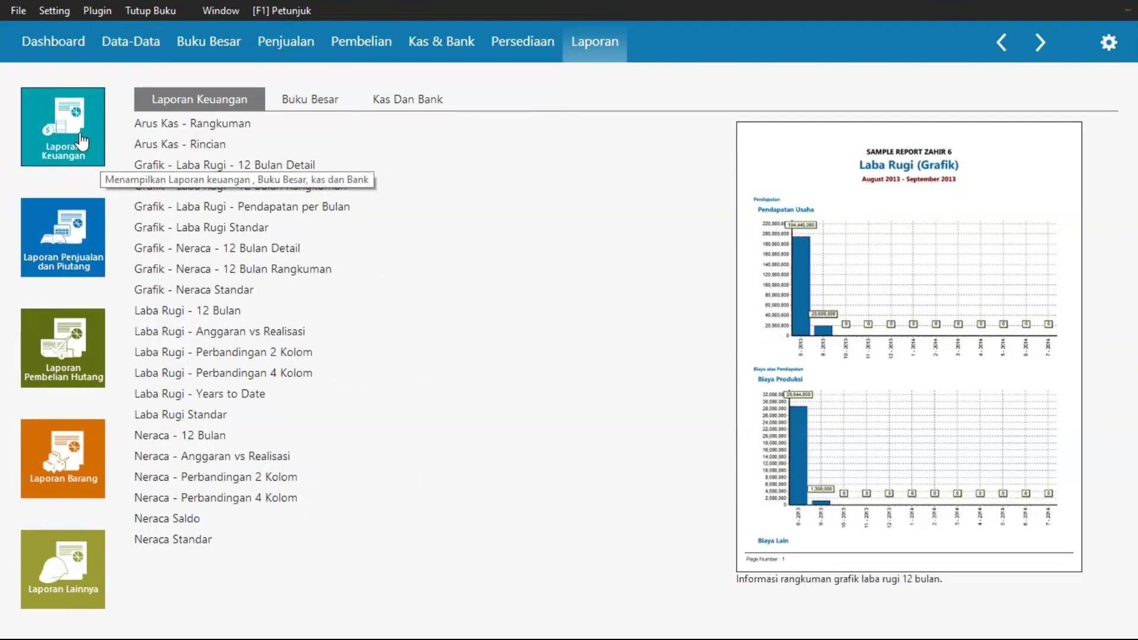
click(289, 105)
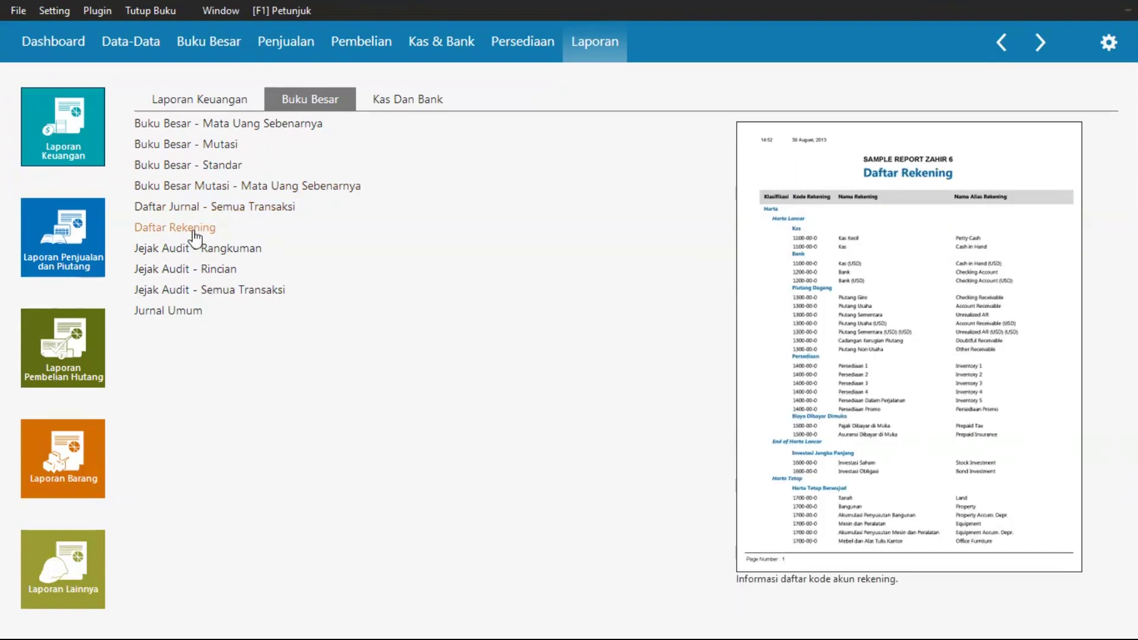
click(195, 231)
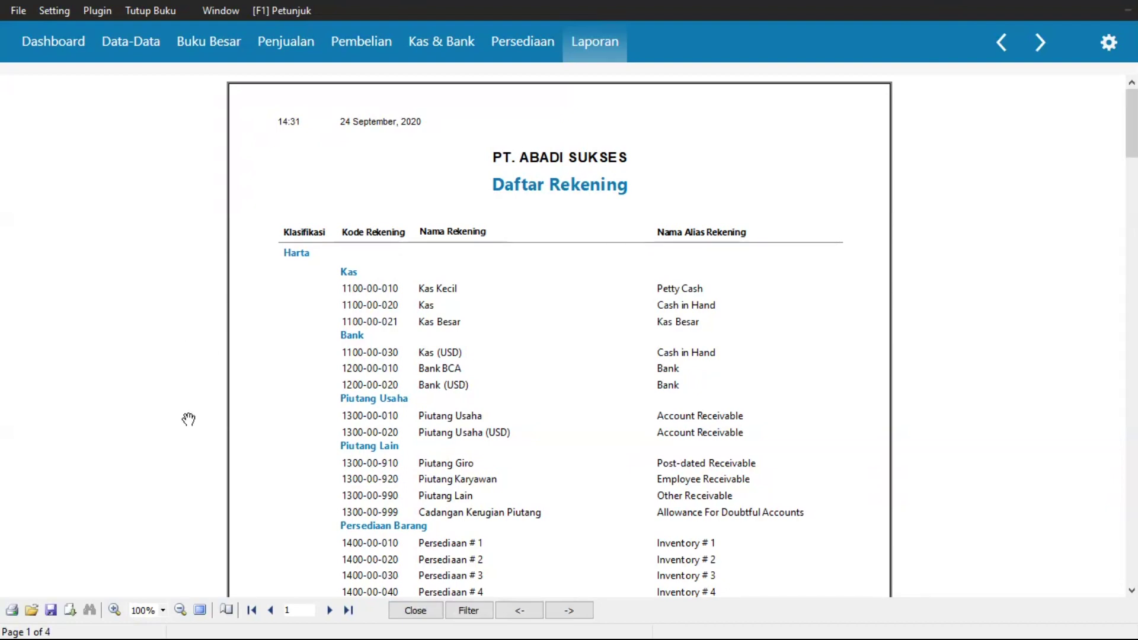
scroll(184, 415, down, 1)
drag(185, 415, 199, 368)
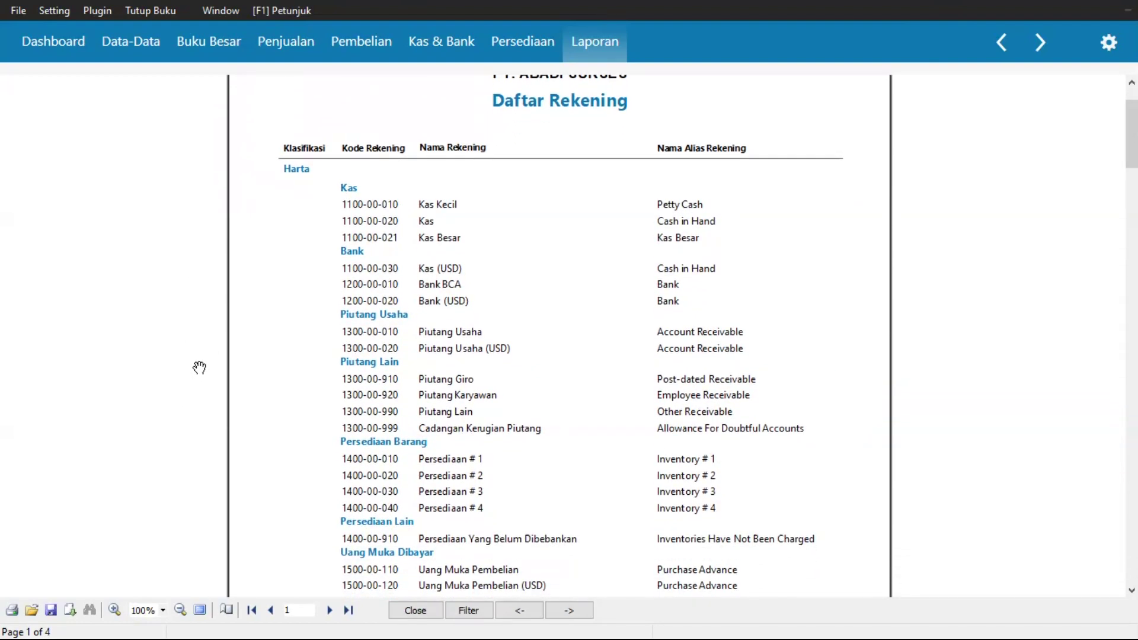
drag(197, 380, 196, 325)
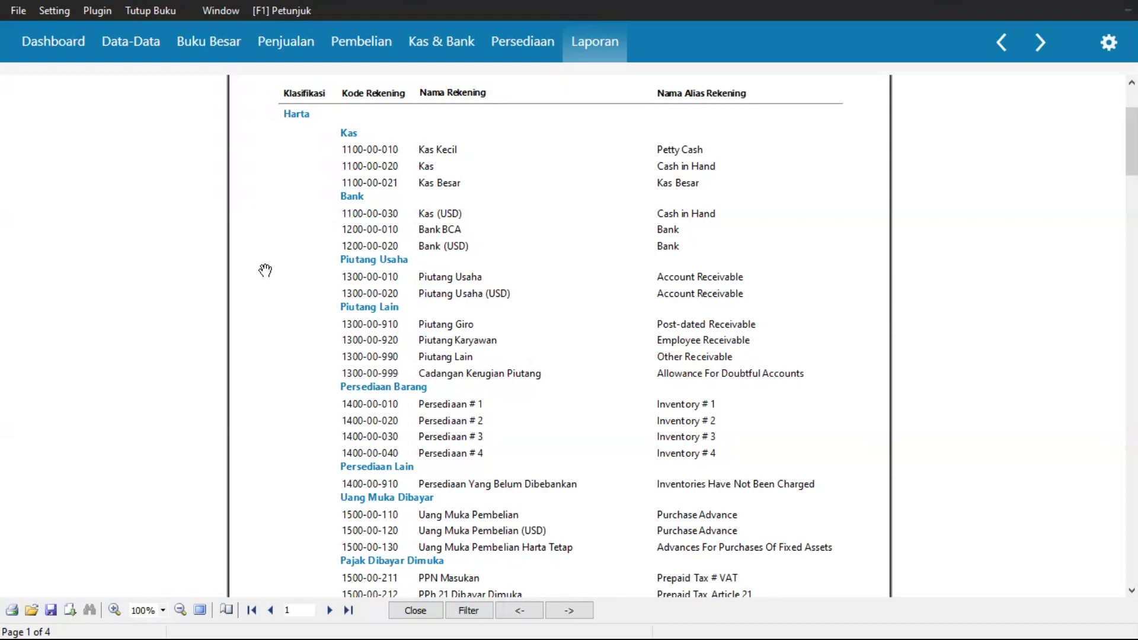
Open the Bank BCA account from the report and try to start a new account from its form
double_click(387, 232)
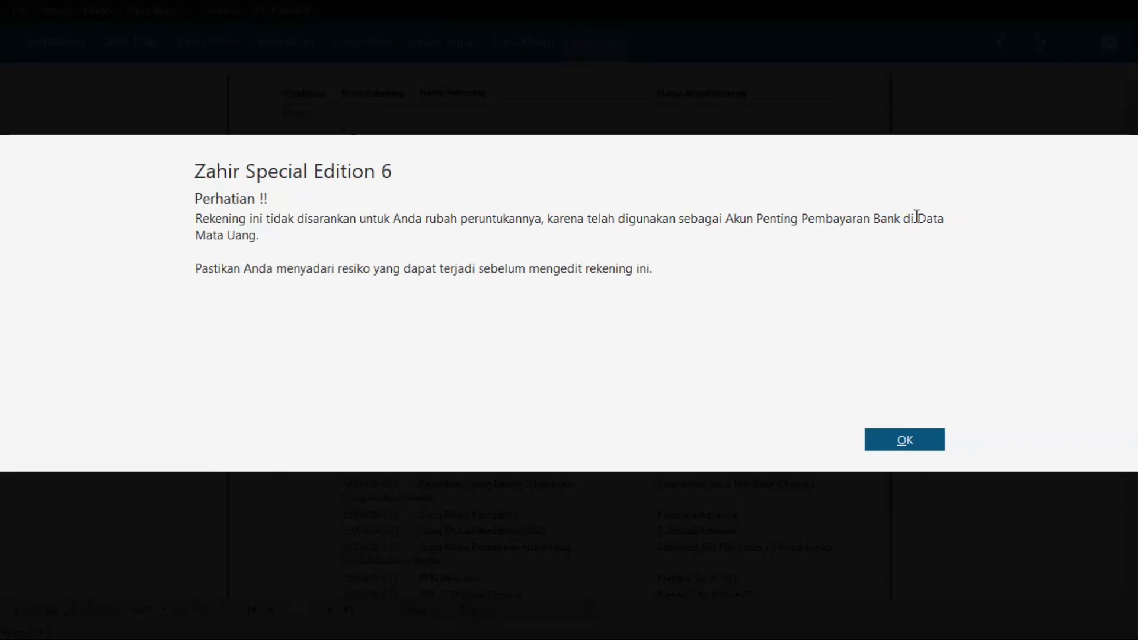
click(896, 442)
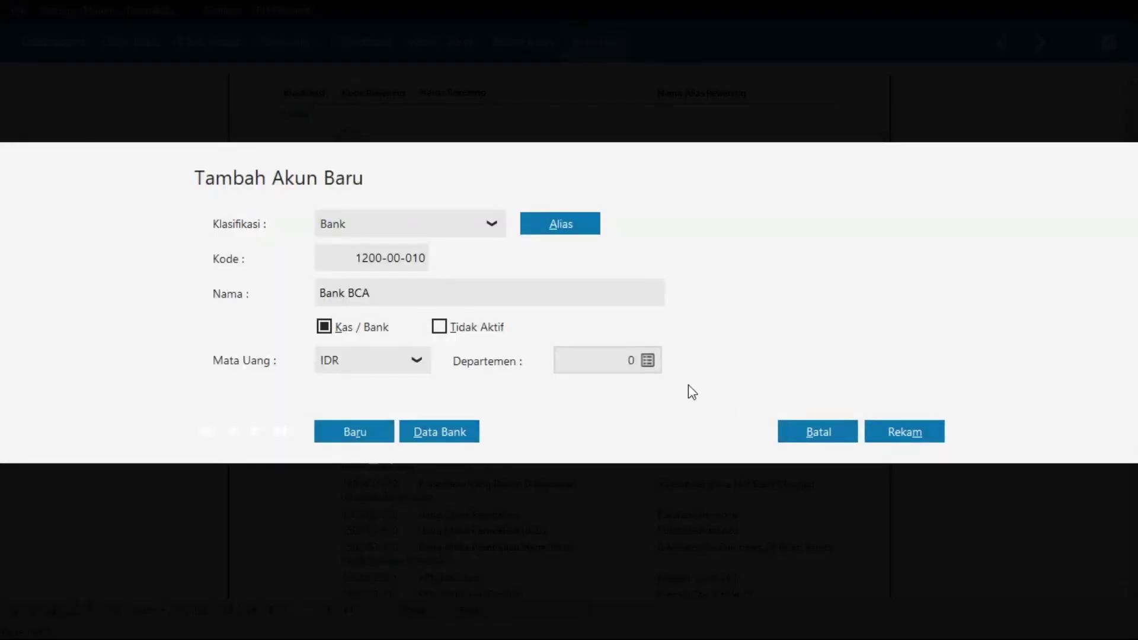
click(363, 440)
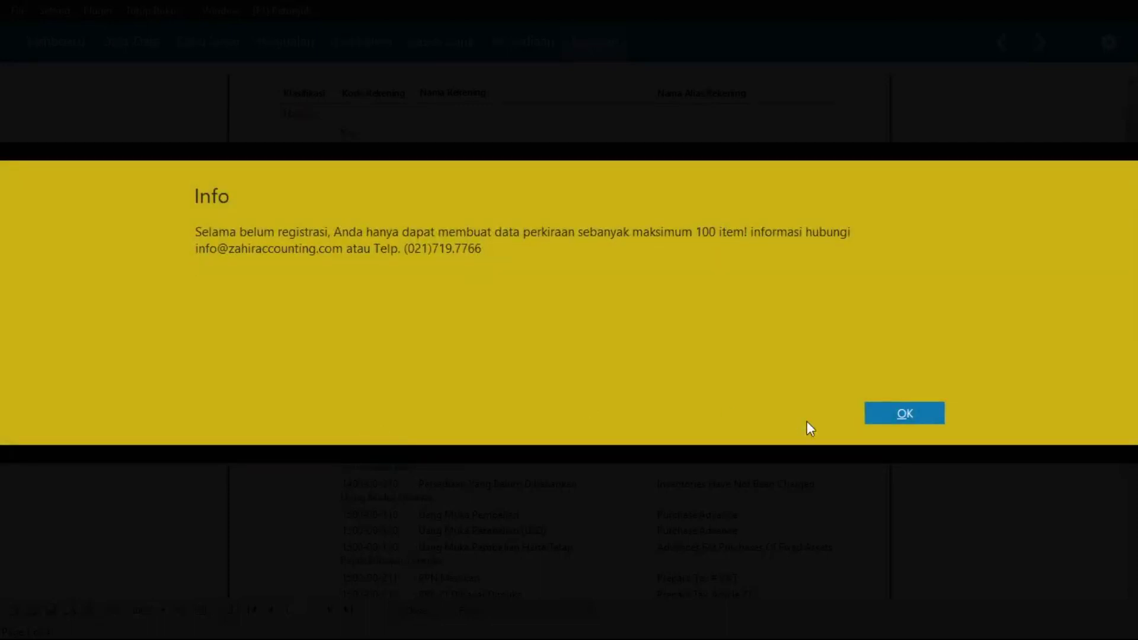
Exit the ZIRA activation window and decline registering the application on startup
click(887, 411)
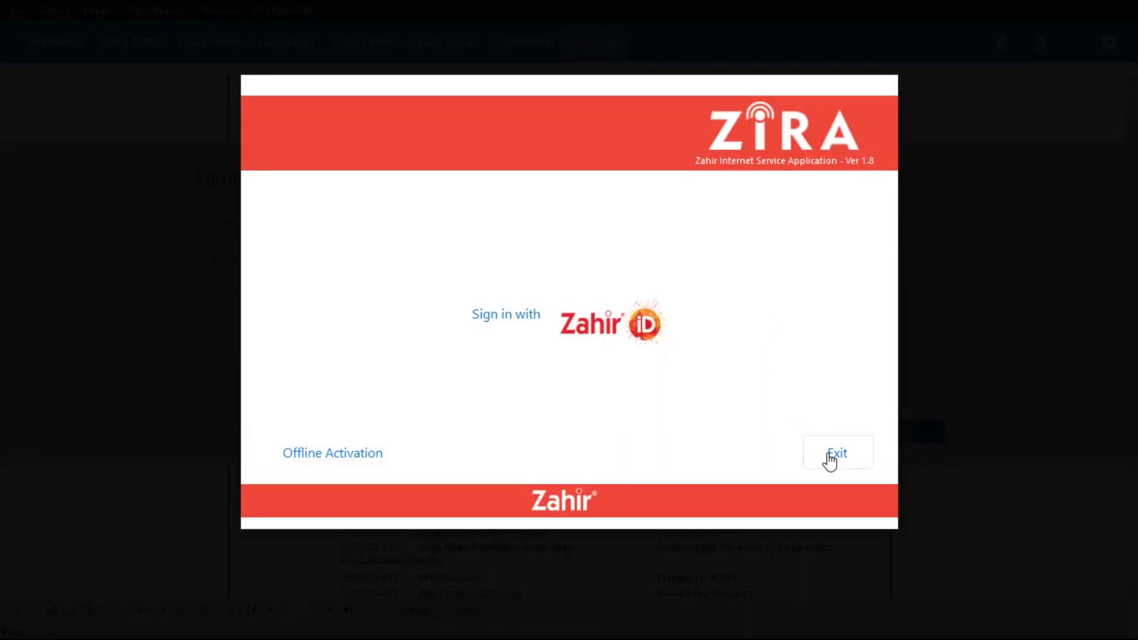
click(833, 458)
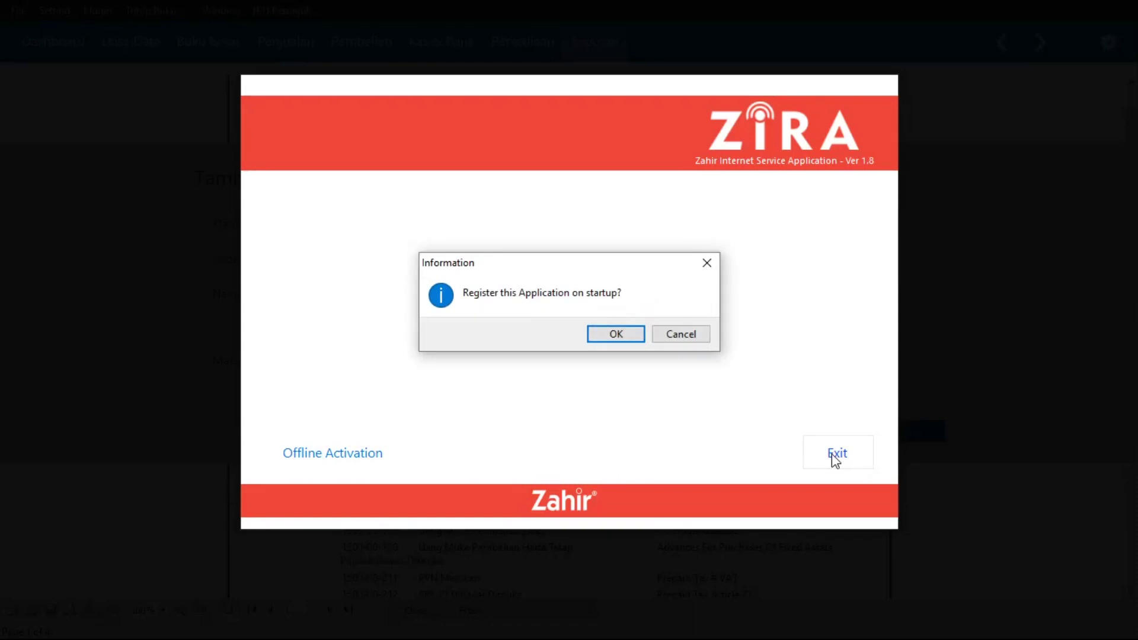
click(676, 337)
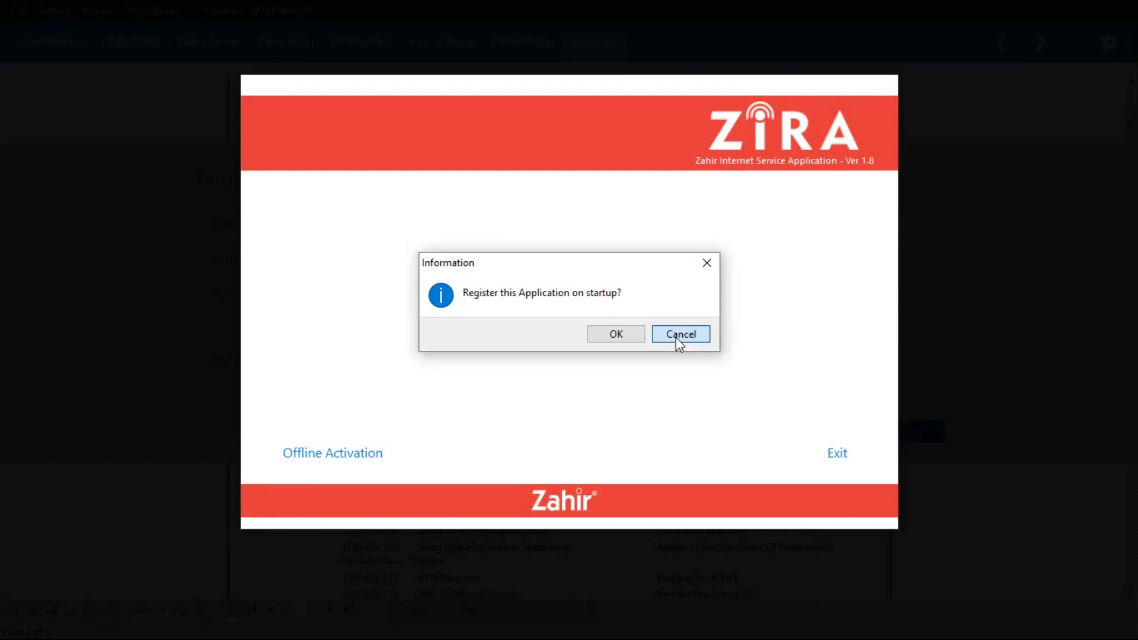
Decline the startup registration, exit the ZIRA window and cancel the Bank BCA account form
click(676, 337)
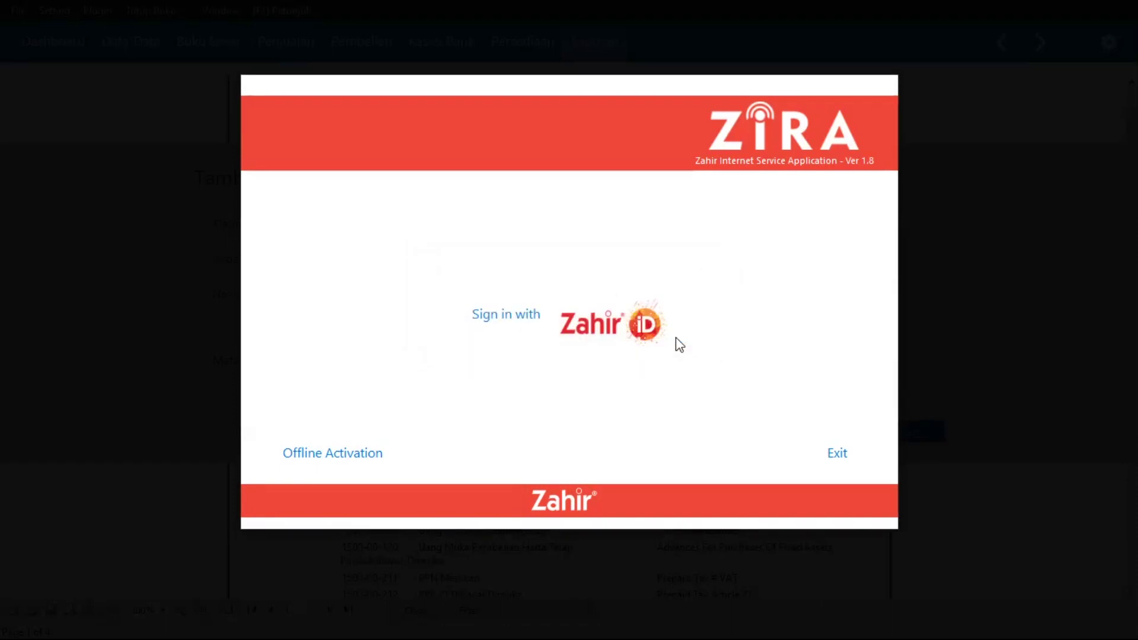
click(832, 462)
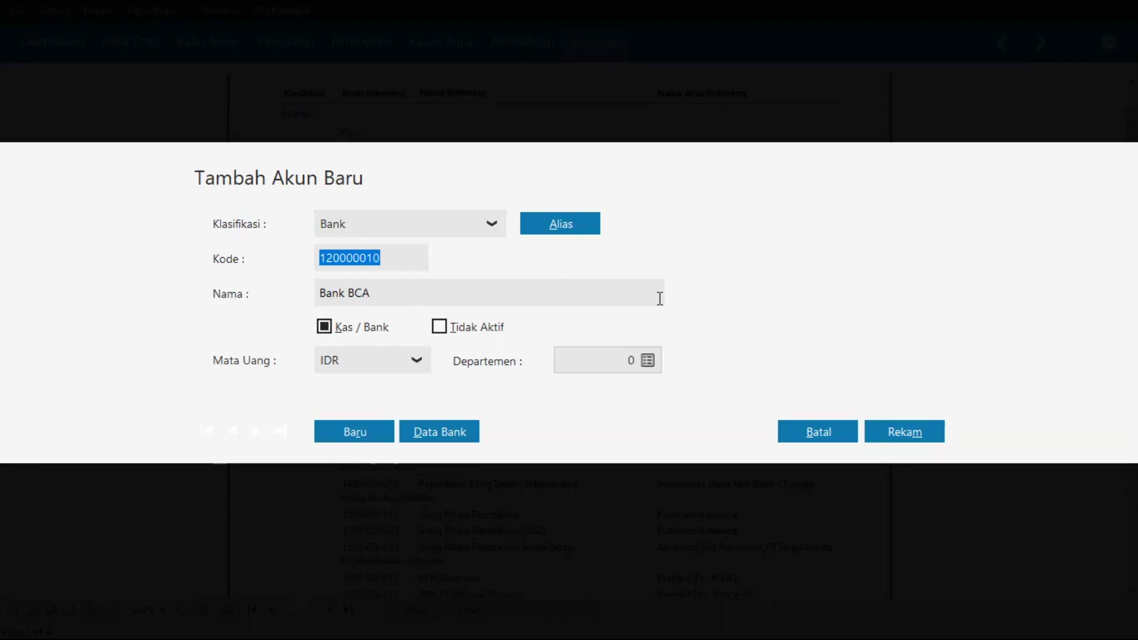
click(824, 437)
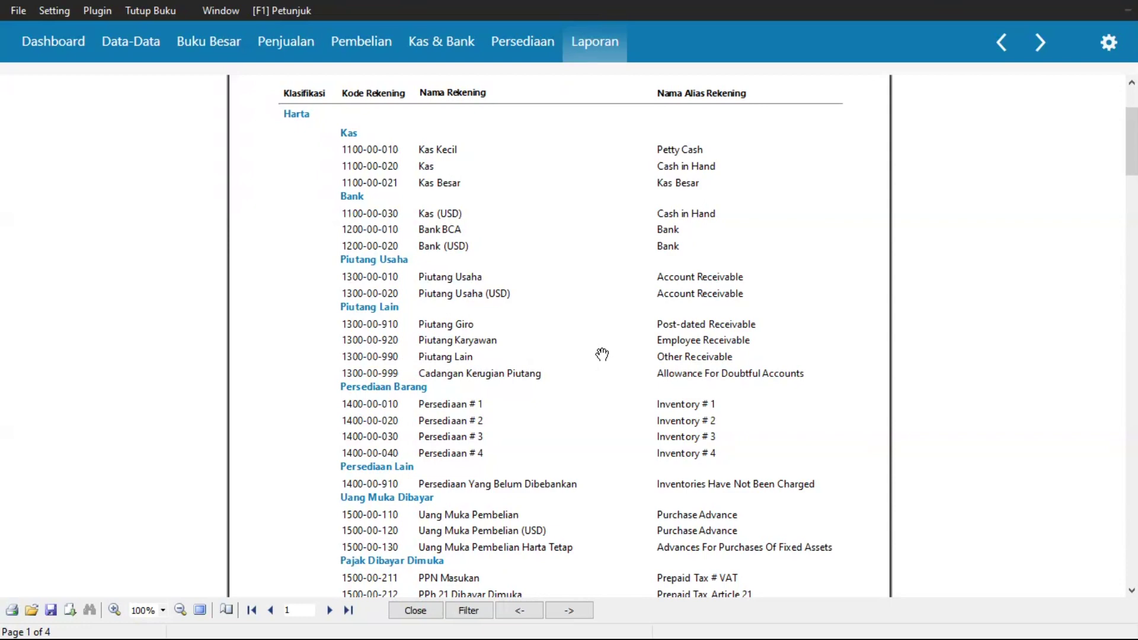
Open the first Persediaan Barang account from the report, rename it as Persediaan Keramik and save it
scroll(943, 481, down, 1)
drag(943, 481, 968, 231)
drag(1132, 189, 1132, 391)
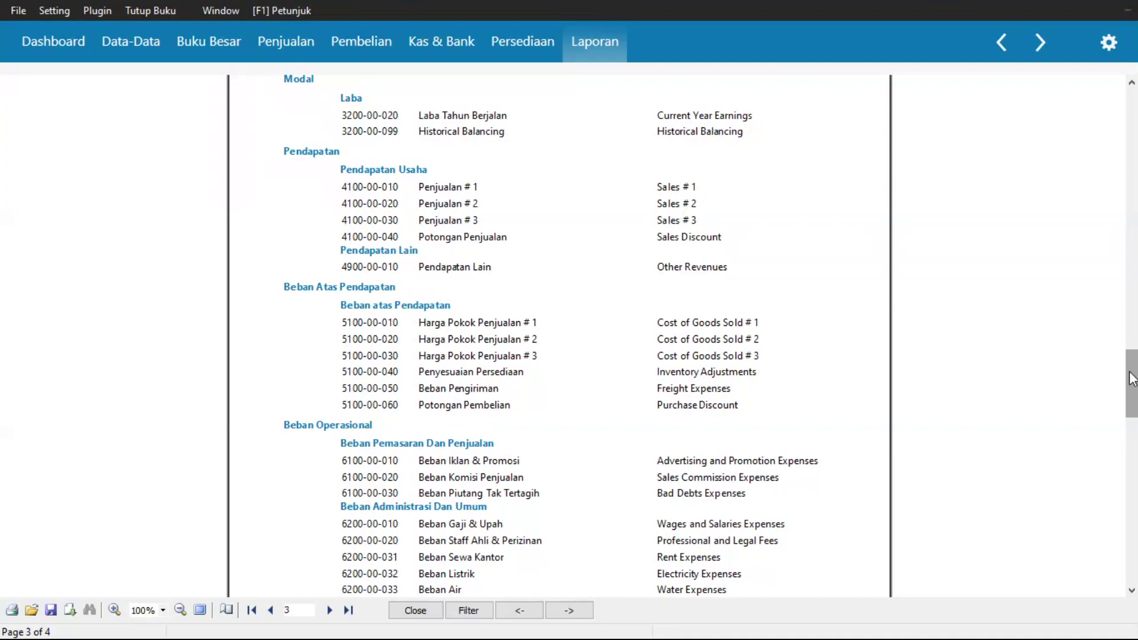
drag(1132, 380, 1108, 151)
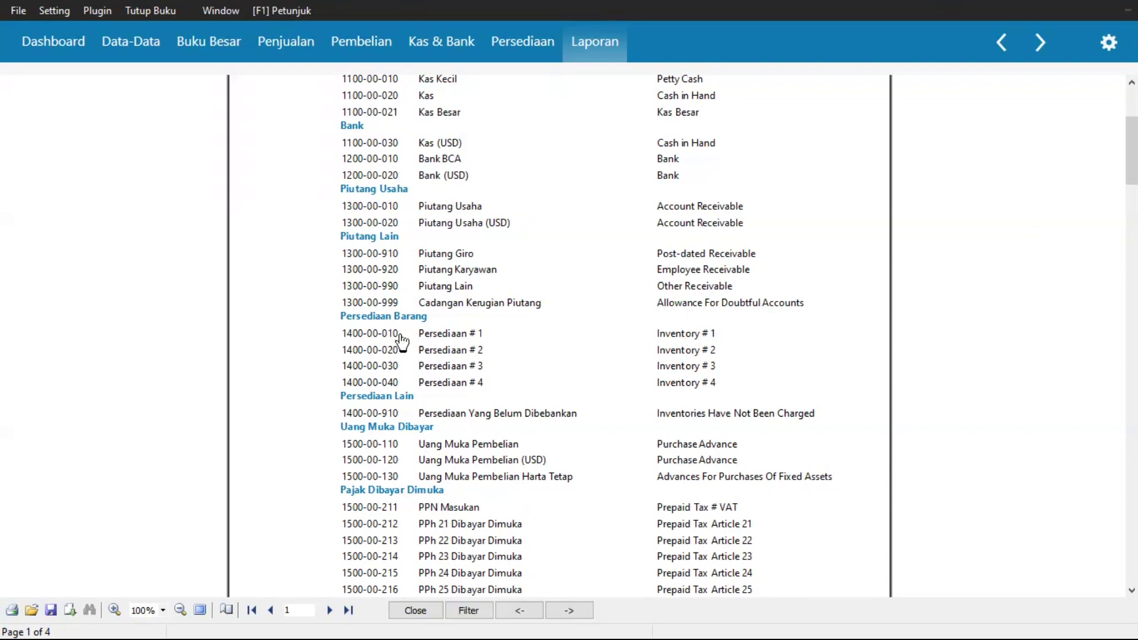
double_click(683, 373)
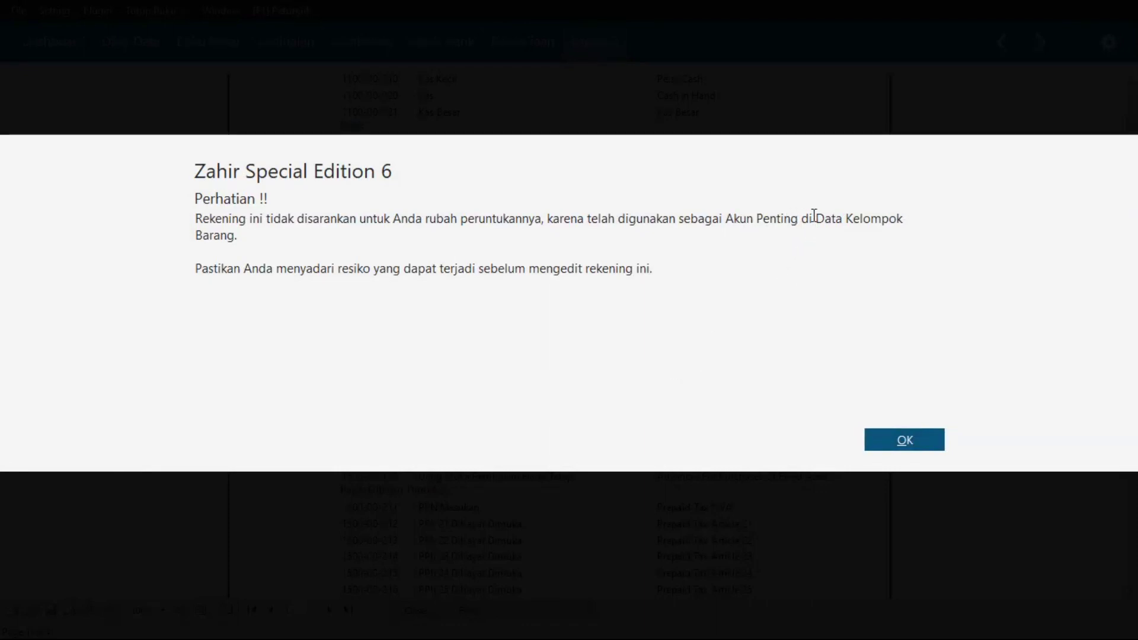
click(913, 440)
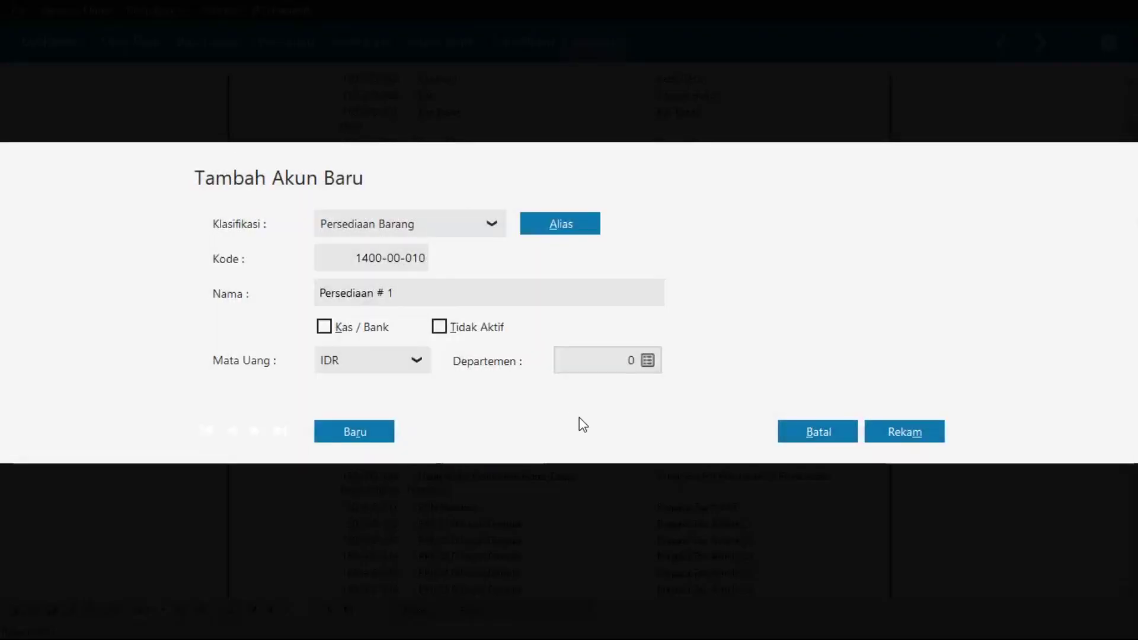
click(395, 296)
drag(381, 297, 476, 297)
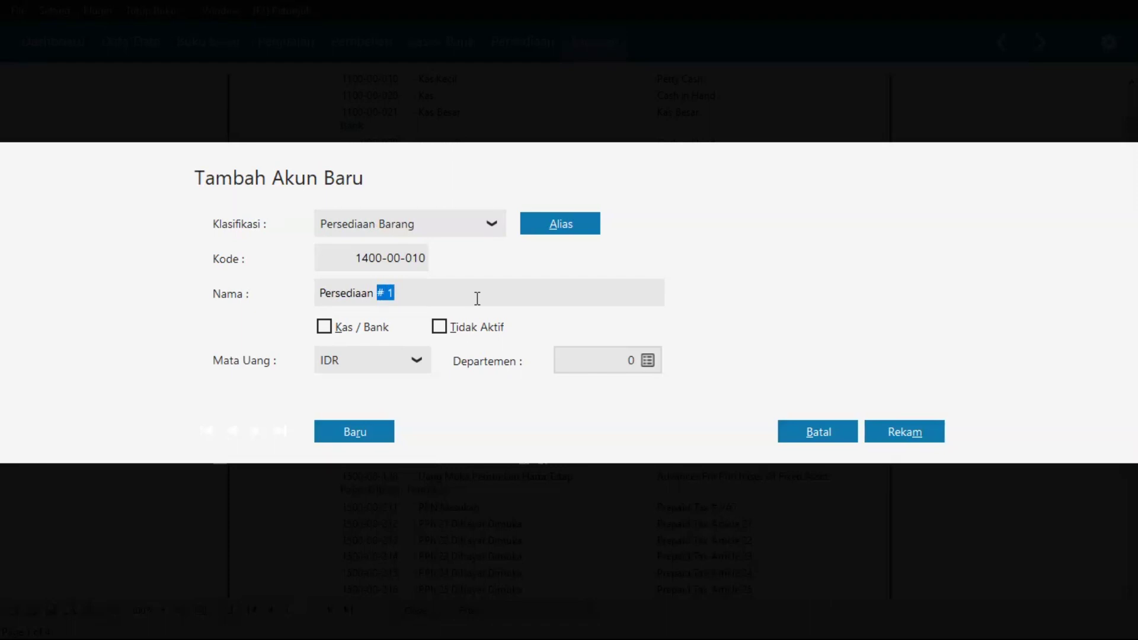
text(Keramik)
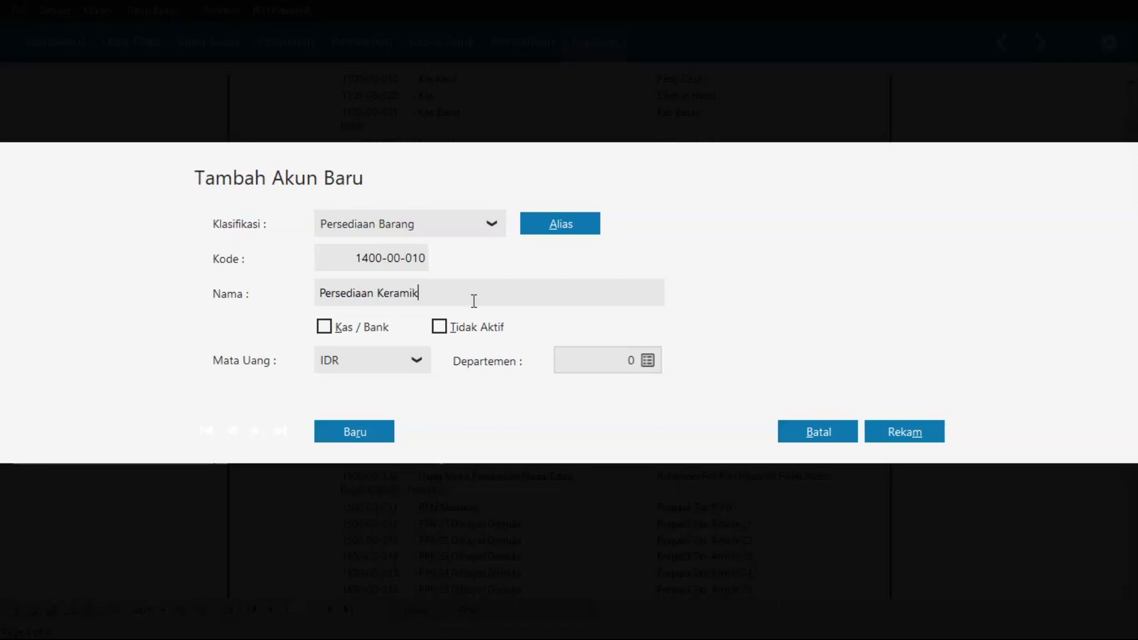
click(916, 438)
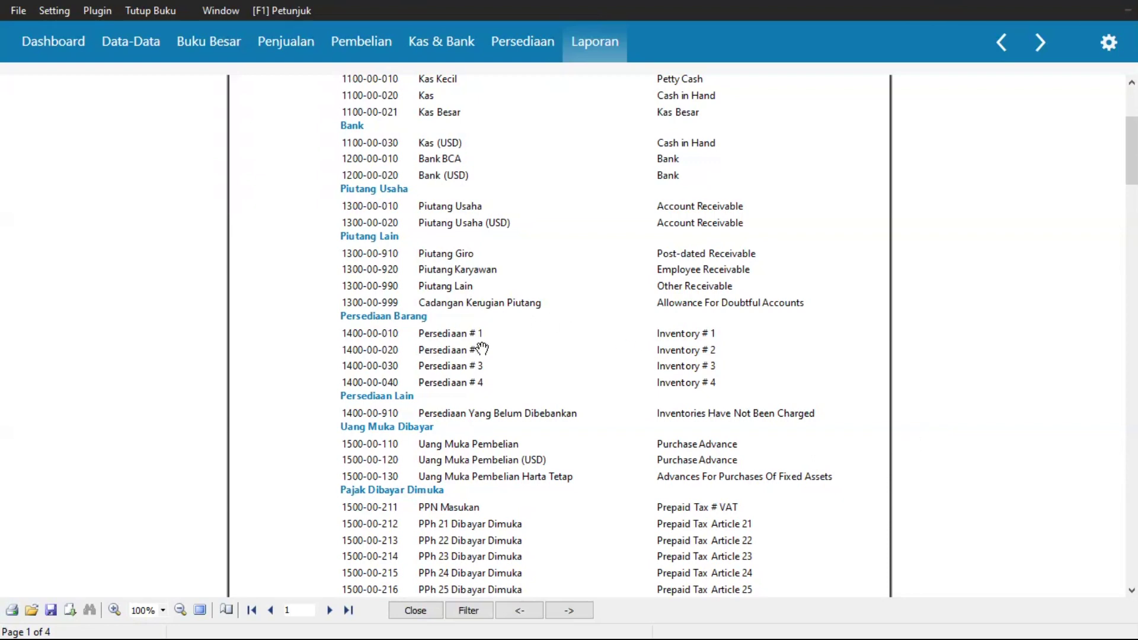
Reopen the Daftar Rekening report and check the name of the first Persediaan Barang account
click(410, 611)
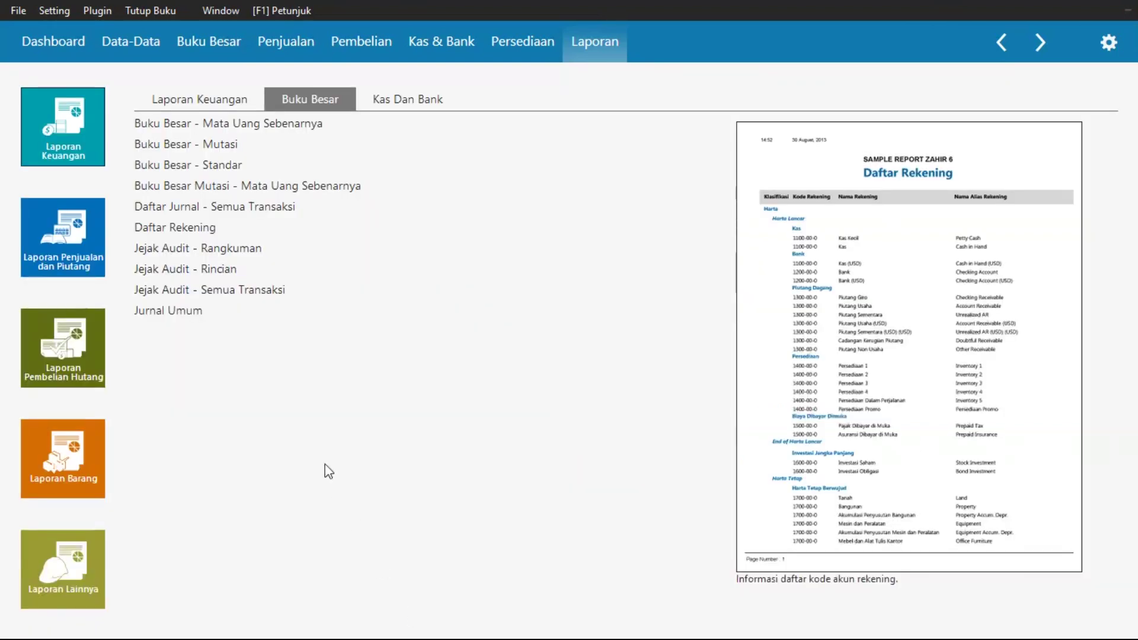
click(183, 236)
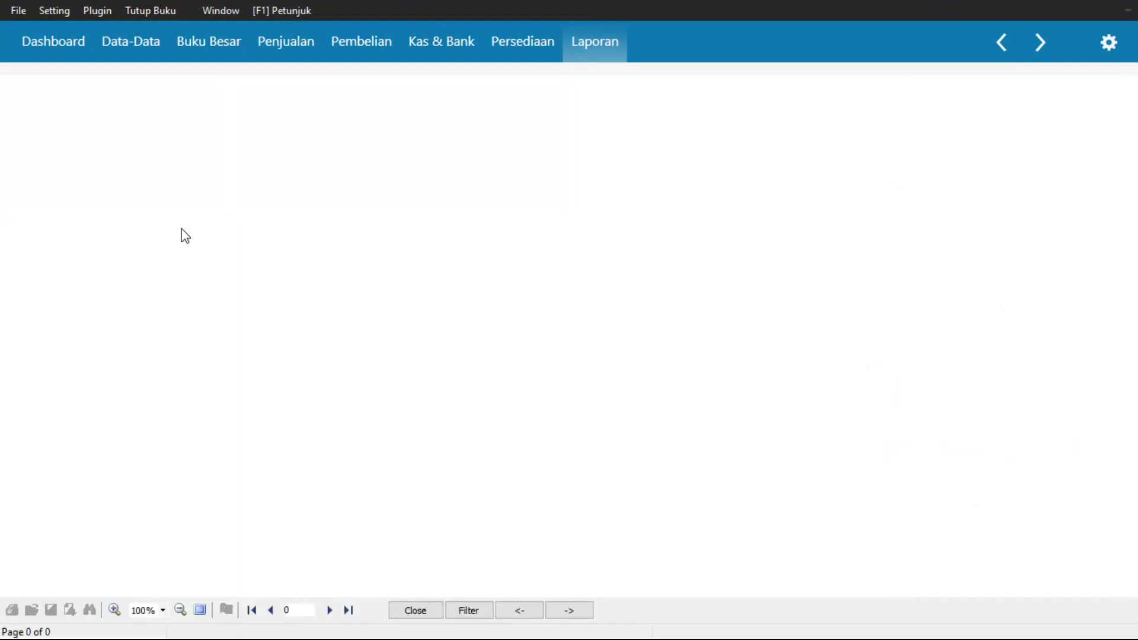
drag(197, 445, 190, 262)
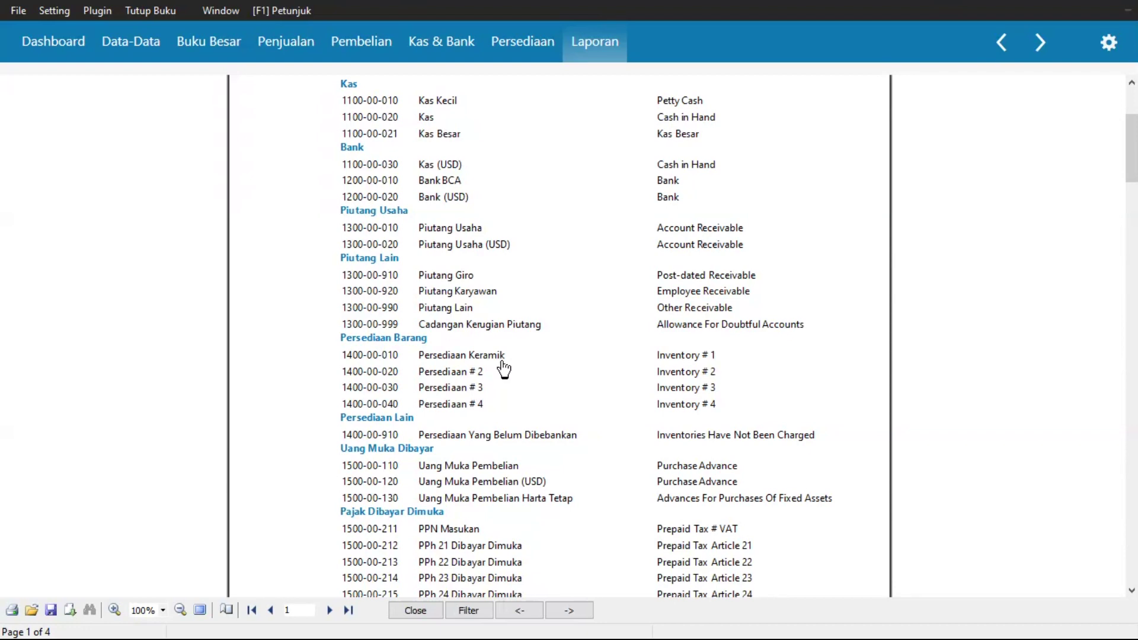
Open the first Pendapatan Usaha account from the report, rename it as Penjualan Keramik and save it
drag(1132, 152, 1132, 375)
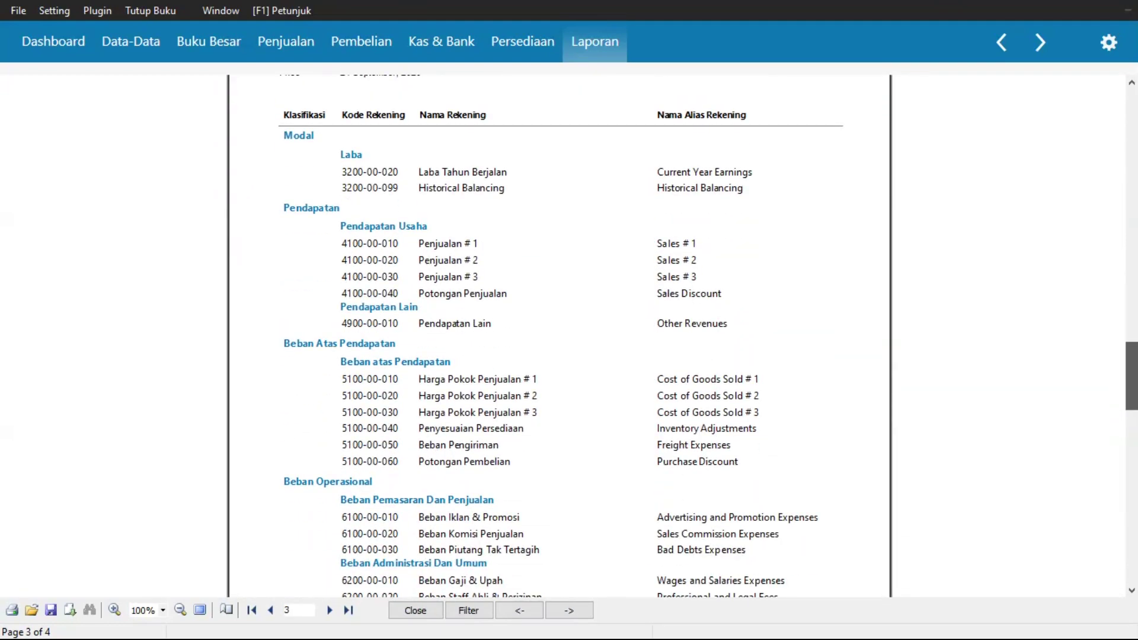
double_click(381, 252)
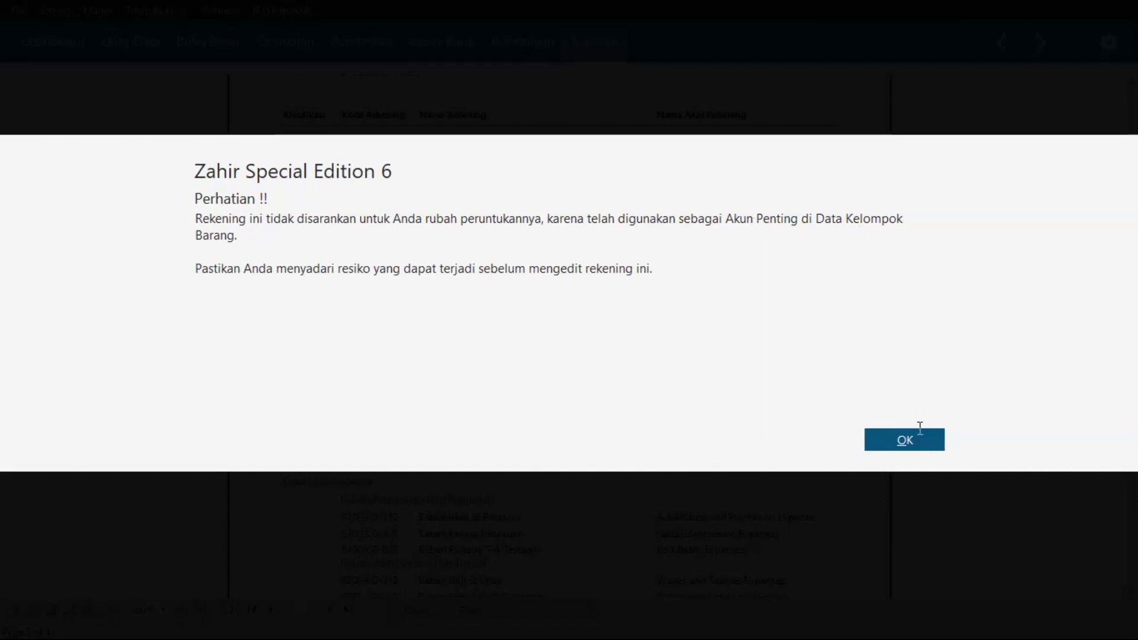
click(918, 449)
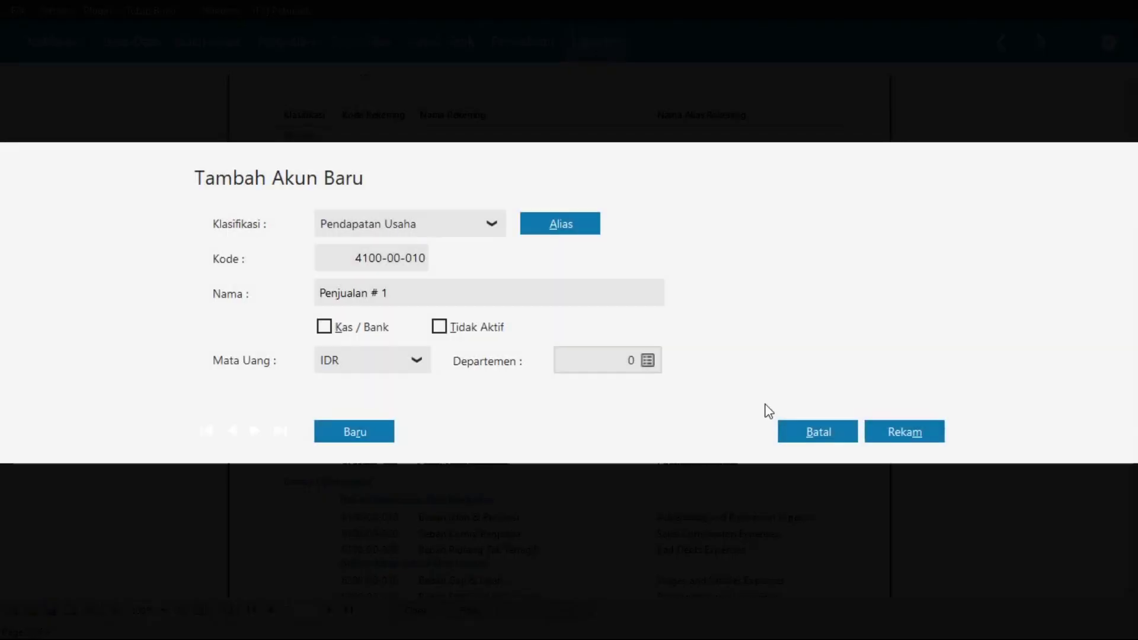
triple_click(376, 290)
drag(373, 291, 516, 297)
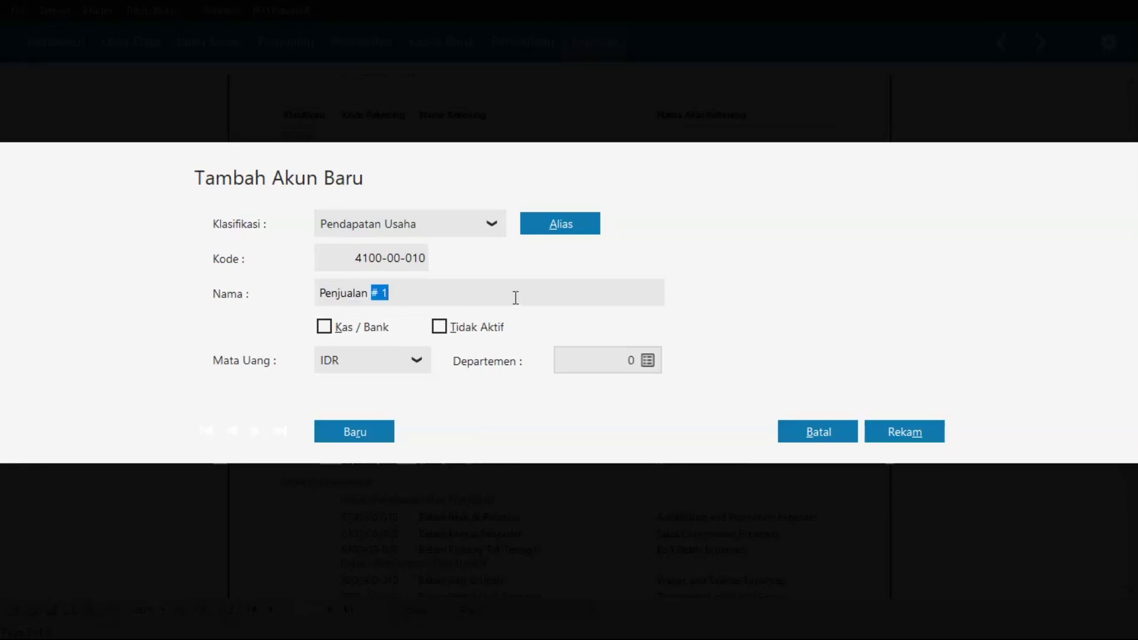
text(Keramik)
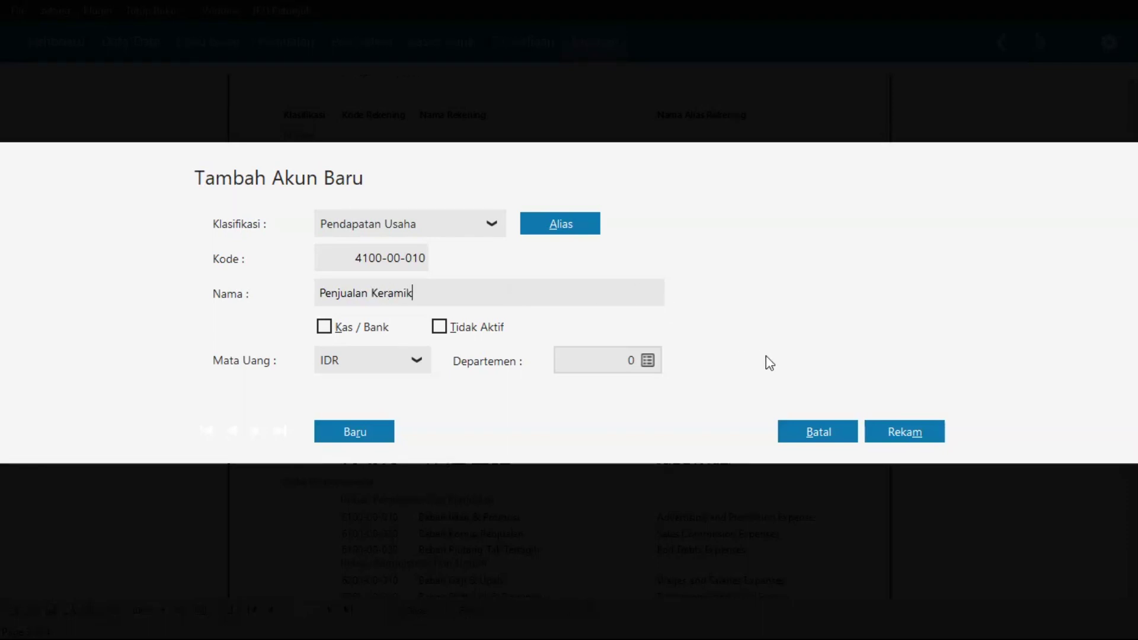
click(894, 435)
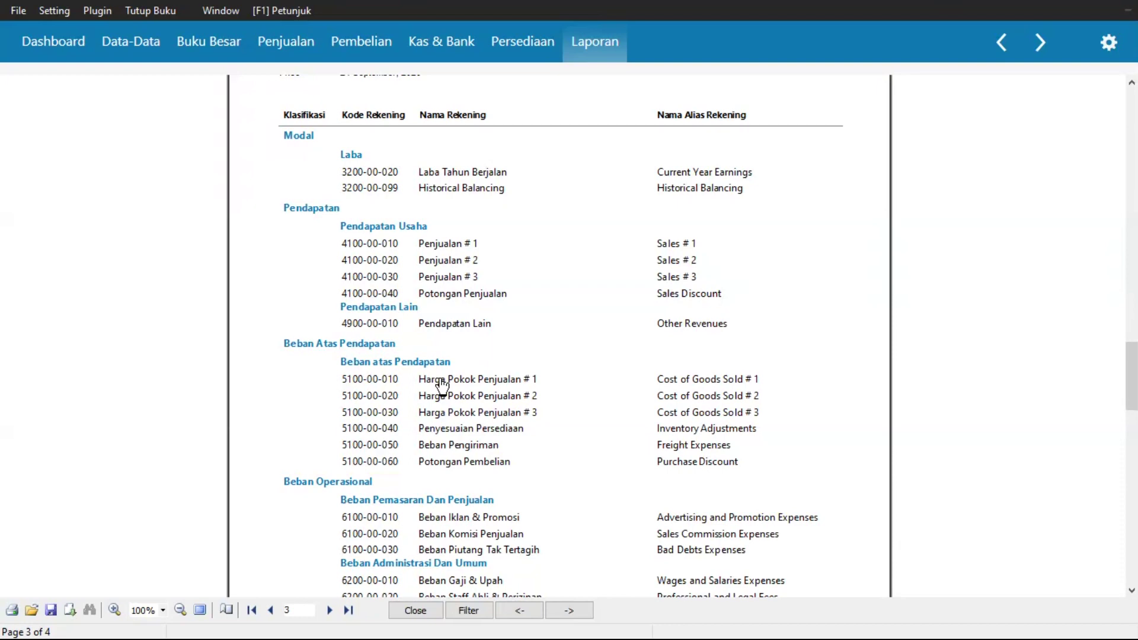
Rename the first Beban atas Pendapatan account as Harga Pokok Penjualan Keramik and save it
click(391, 384)
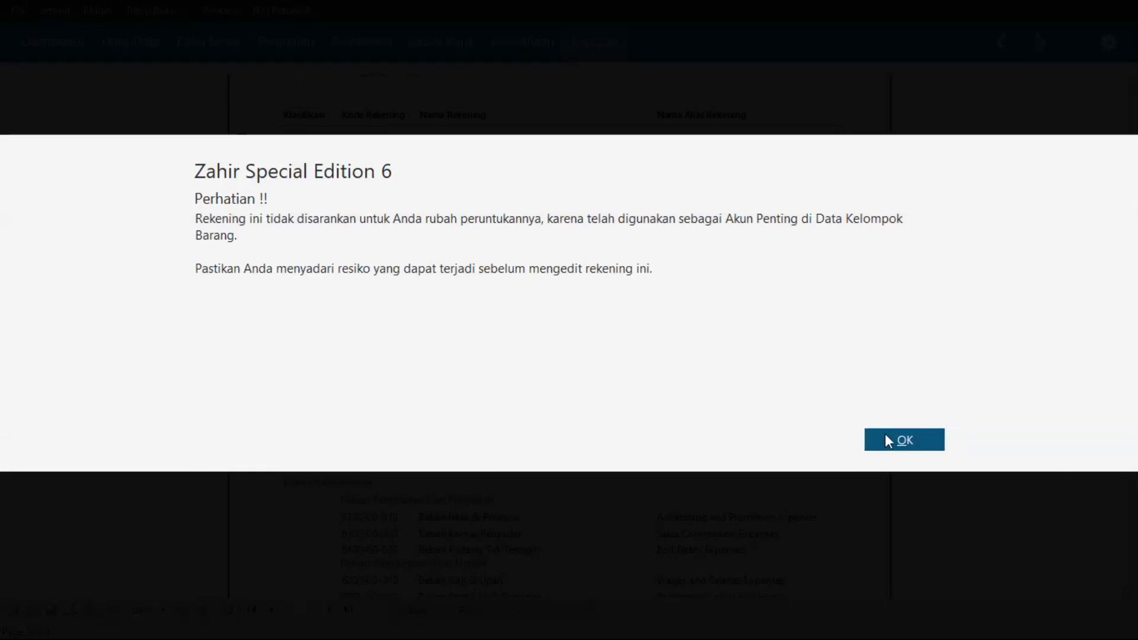
click(929, 443)
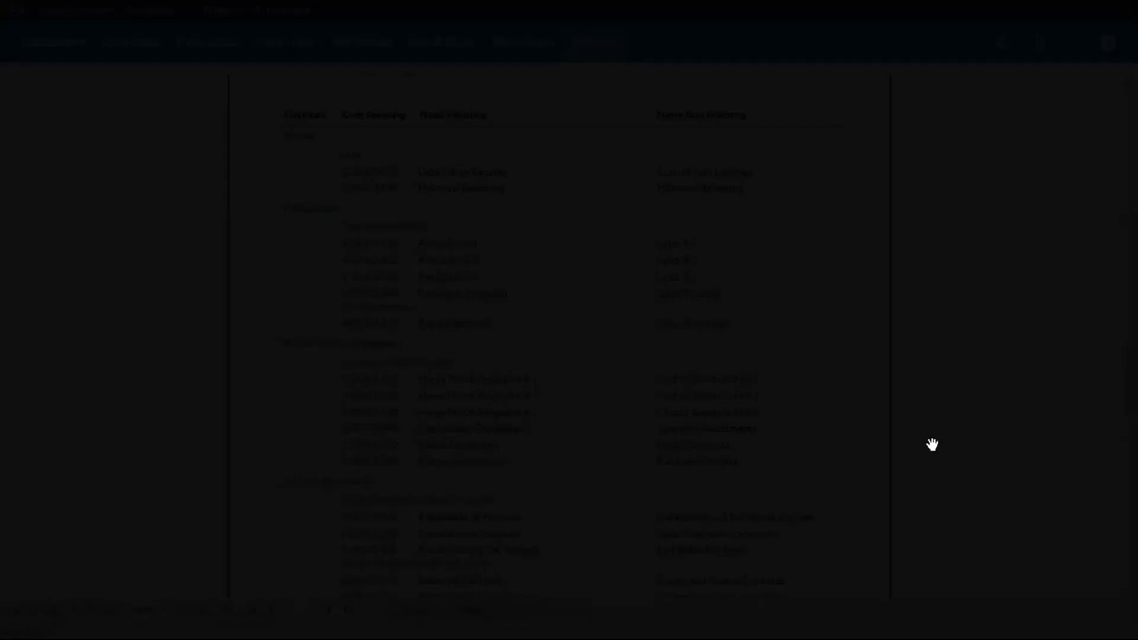
click(432, 299)
drag(439, 293, 594, 301)
text(K)
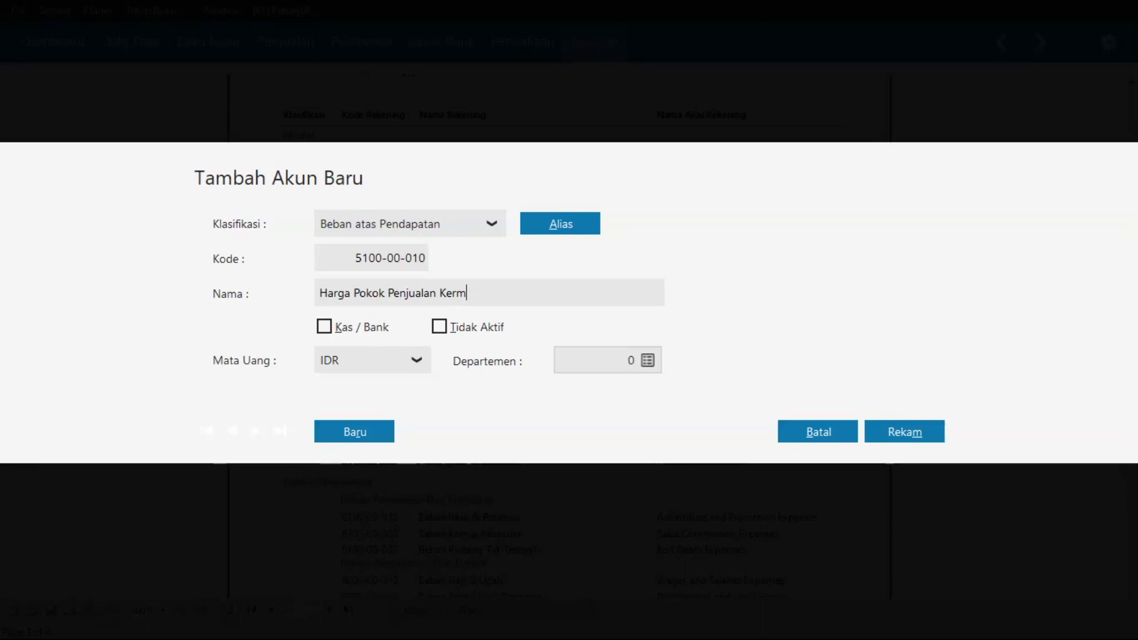
text(eram)
key(BackSpace)
key(BackSpace)
text(ram)
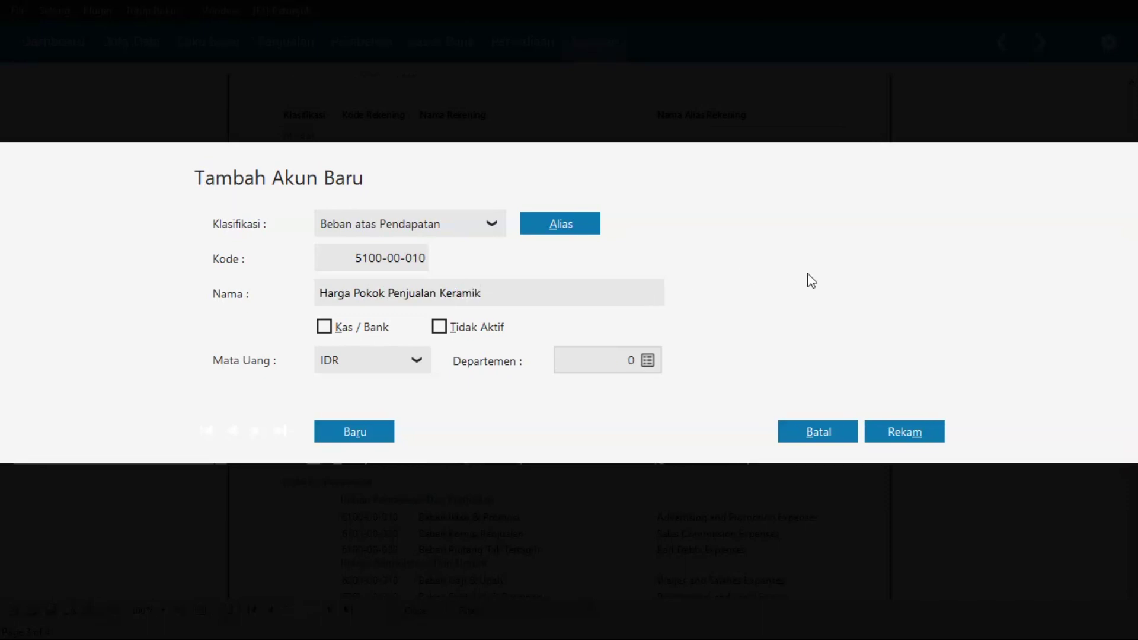
click(918, 440)
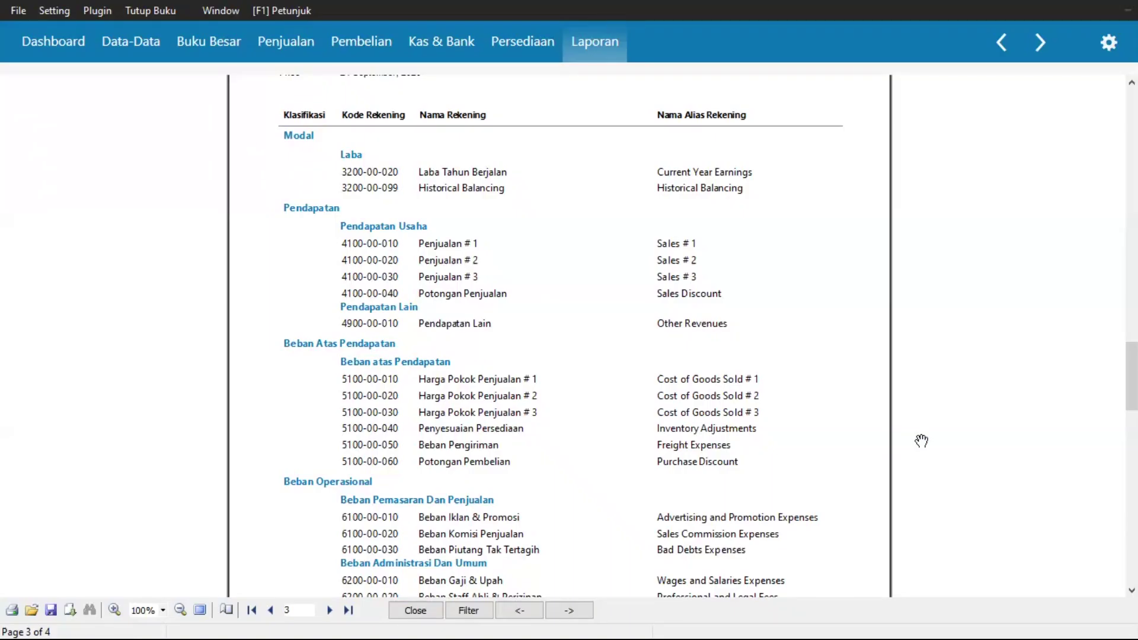
Reopen the Daftar Rekening report, check the names of the inventory, sales and cost of goods accounts, and close it
click(415, 610)
click(200, 233)
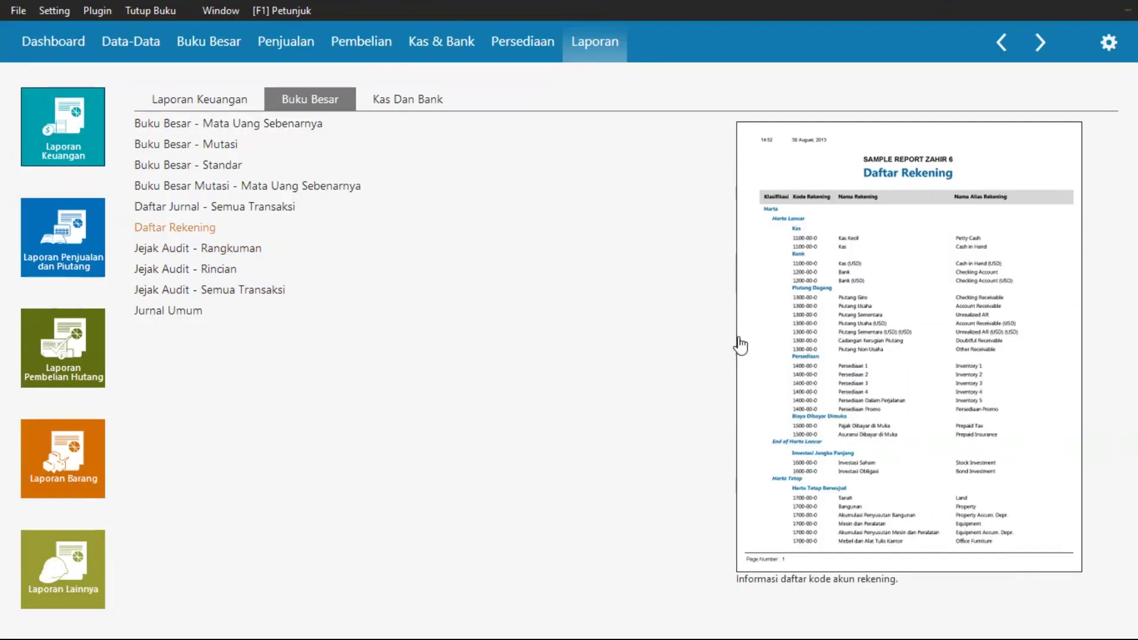
scroll(859, 338, down, 3)
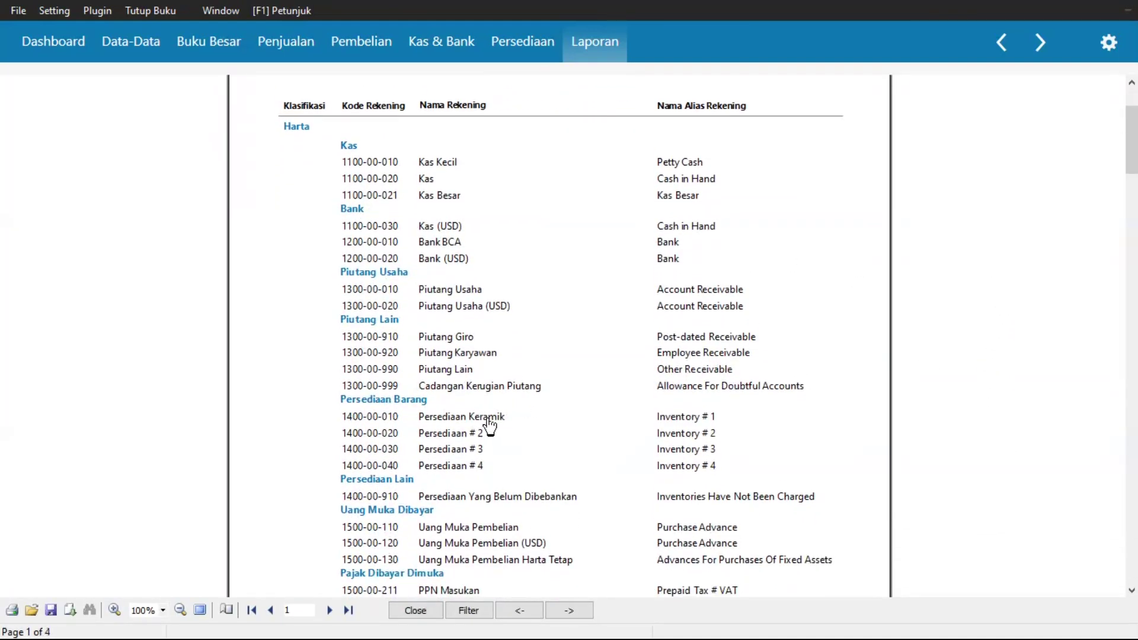
drag(1131, 142, 1132, 365)
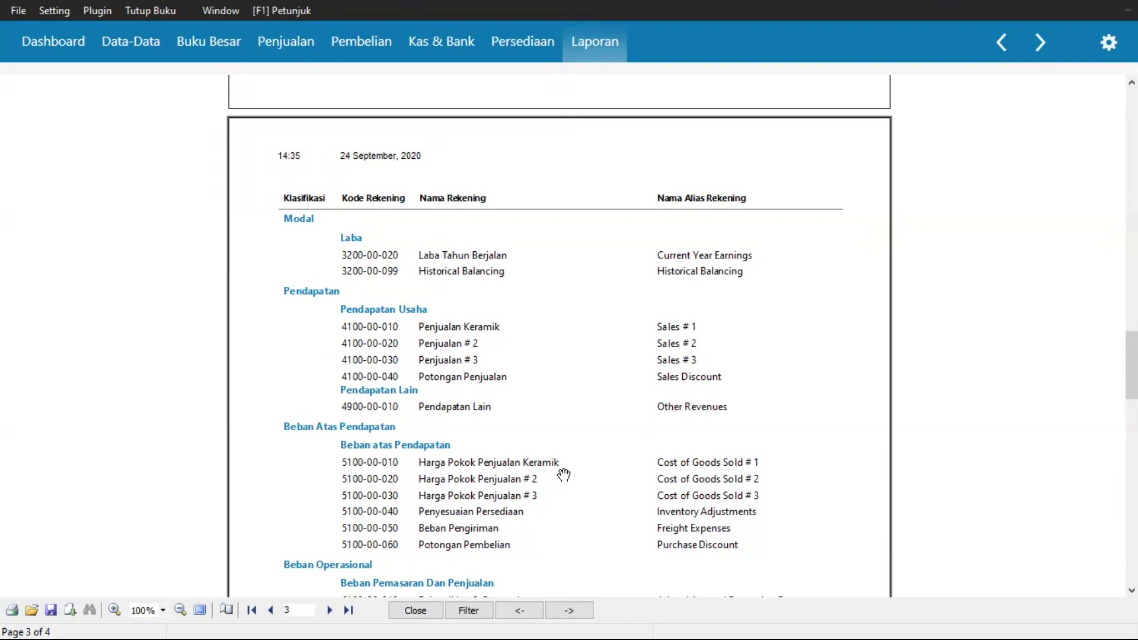
click(416, 611)
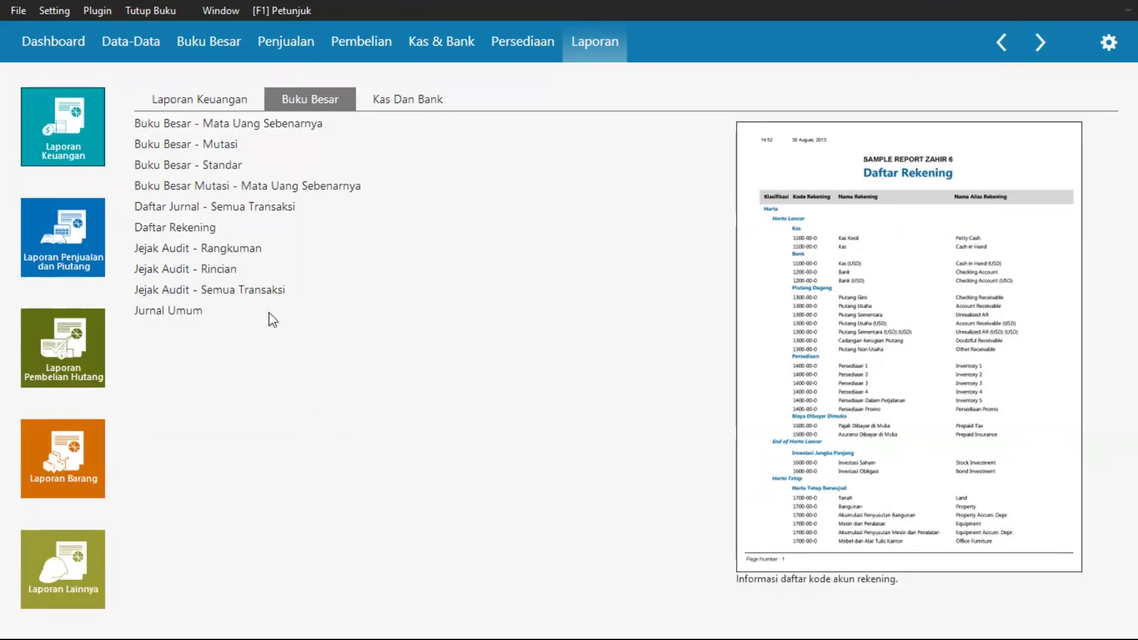
Open the Product 1 record from the Kelompok Produk data and set its group name to KERAMIK
click(150, 49)
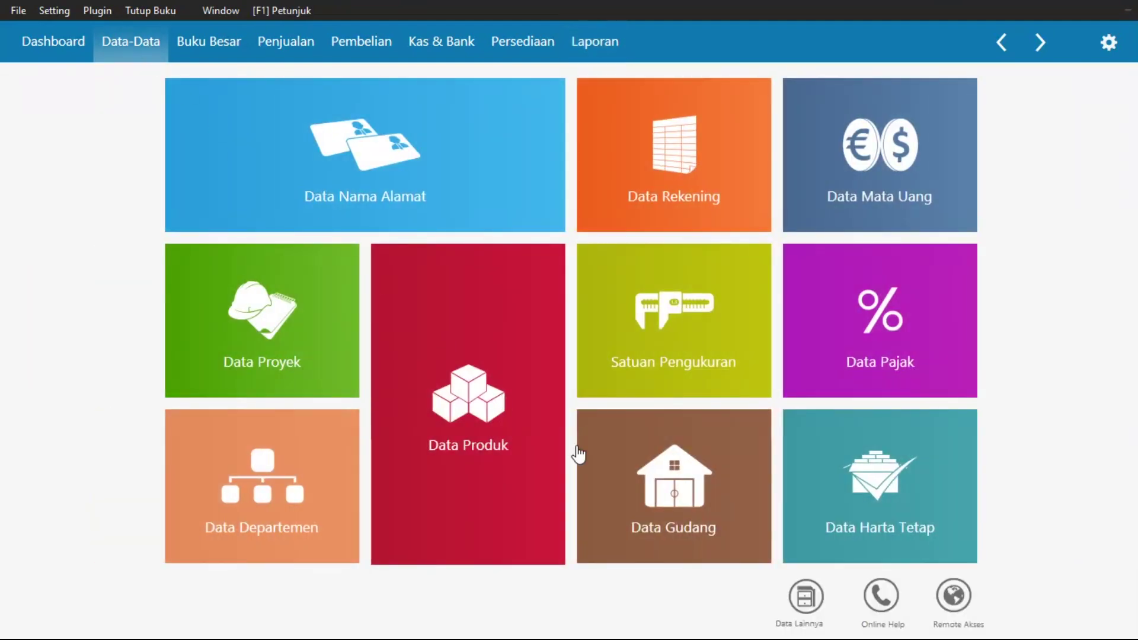
click(803, 600)
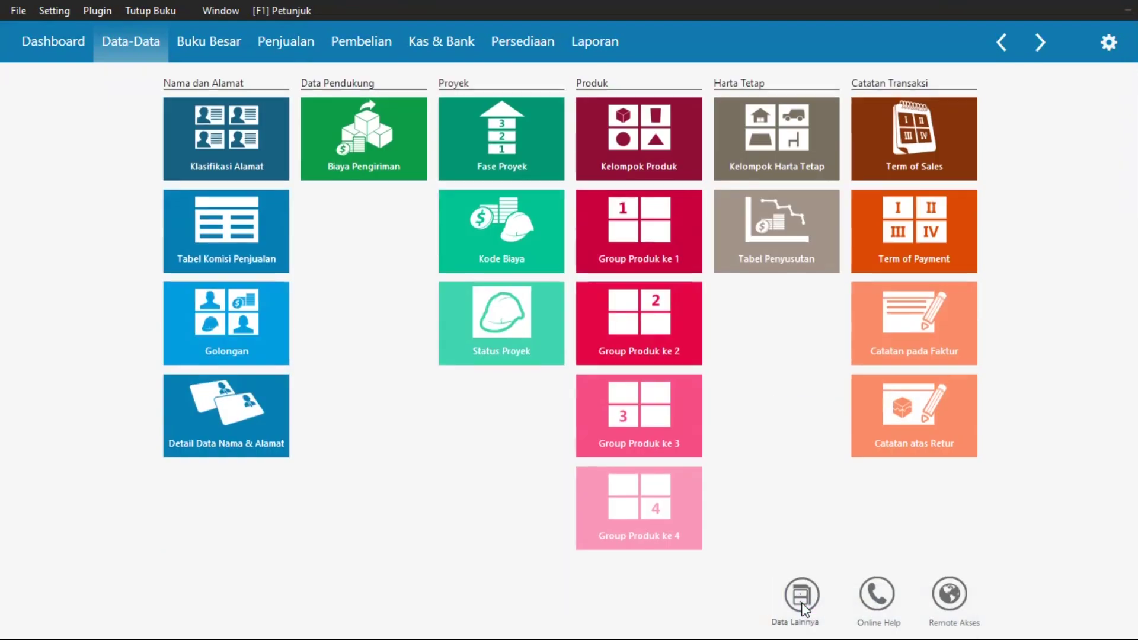
click(639, 174)
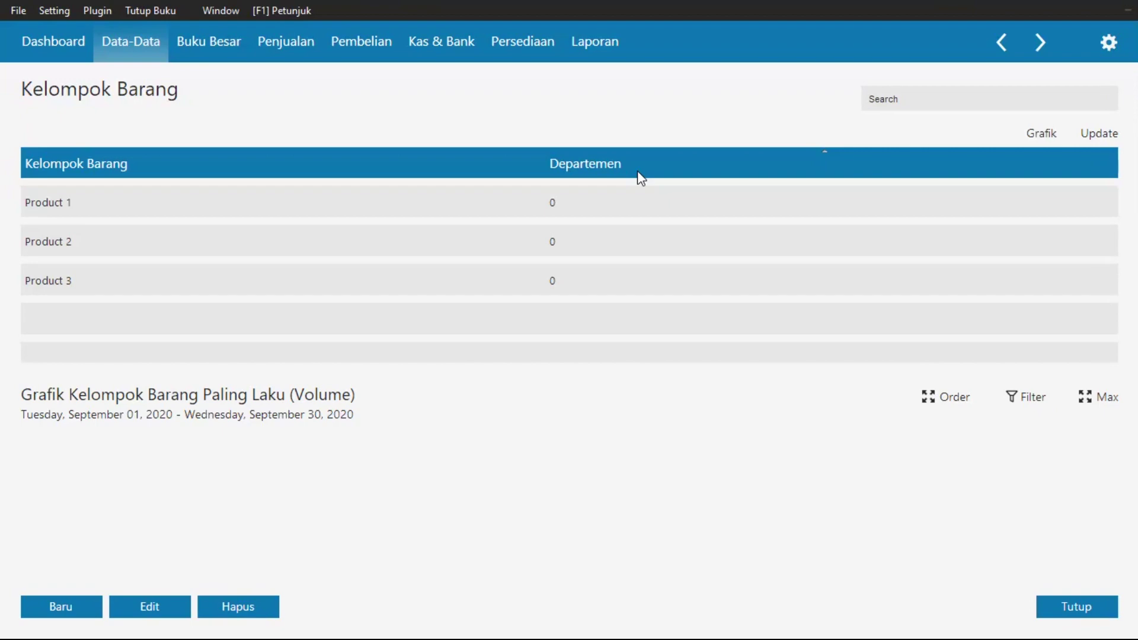
click(496, 209)
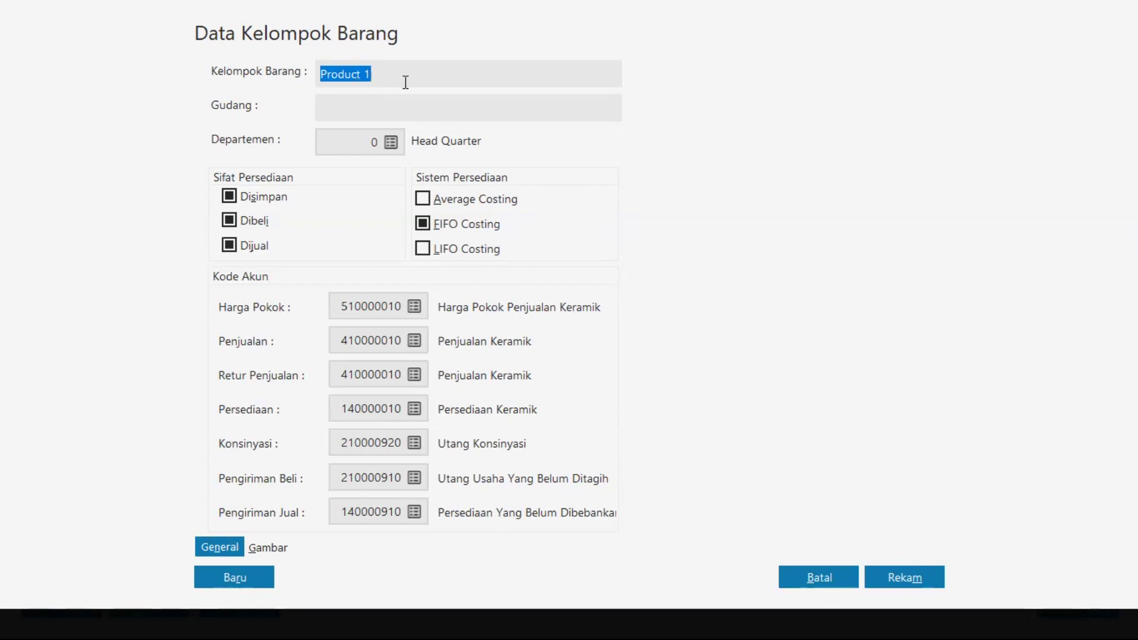
text(KERAMIK)
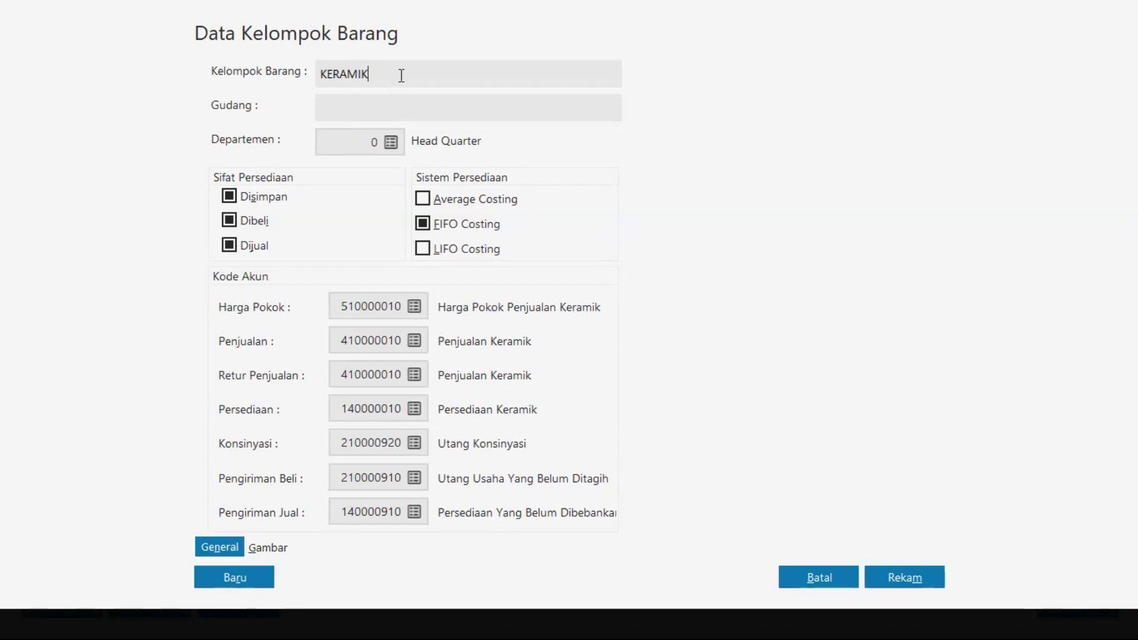
Try the KERAMIK group without the Disimpan and Dibeli inventory properties to compare its account fields, and enable both again
click(230, 222)
click(231, 219)
click(230, 198)
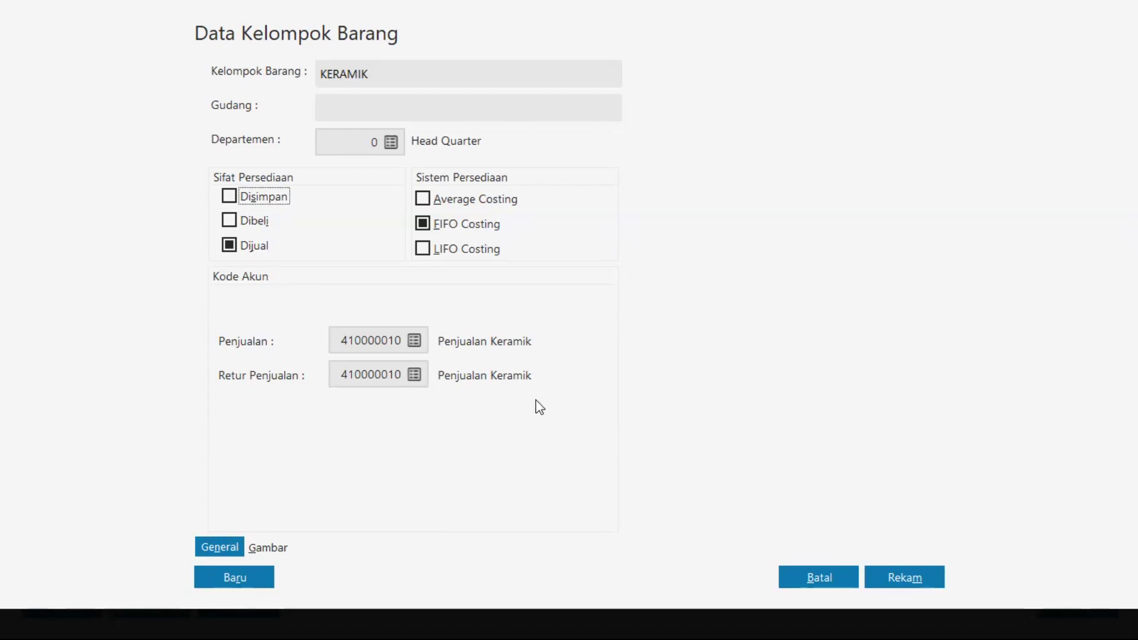
click(238, 225)
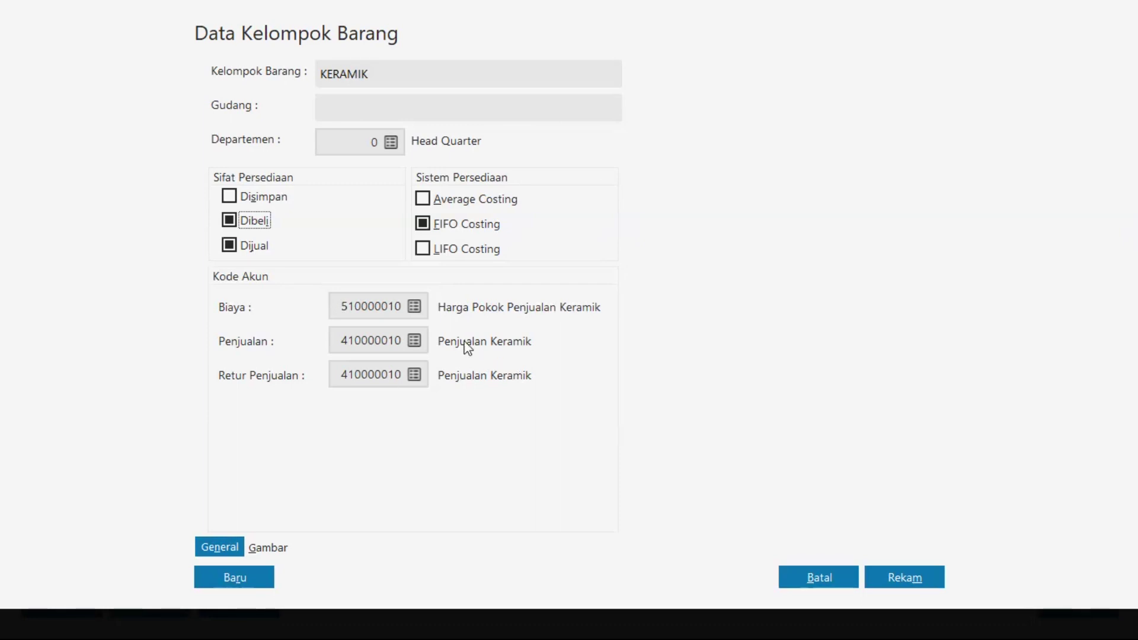
click(231, 199)
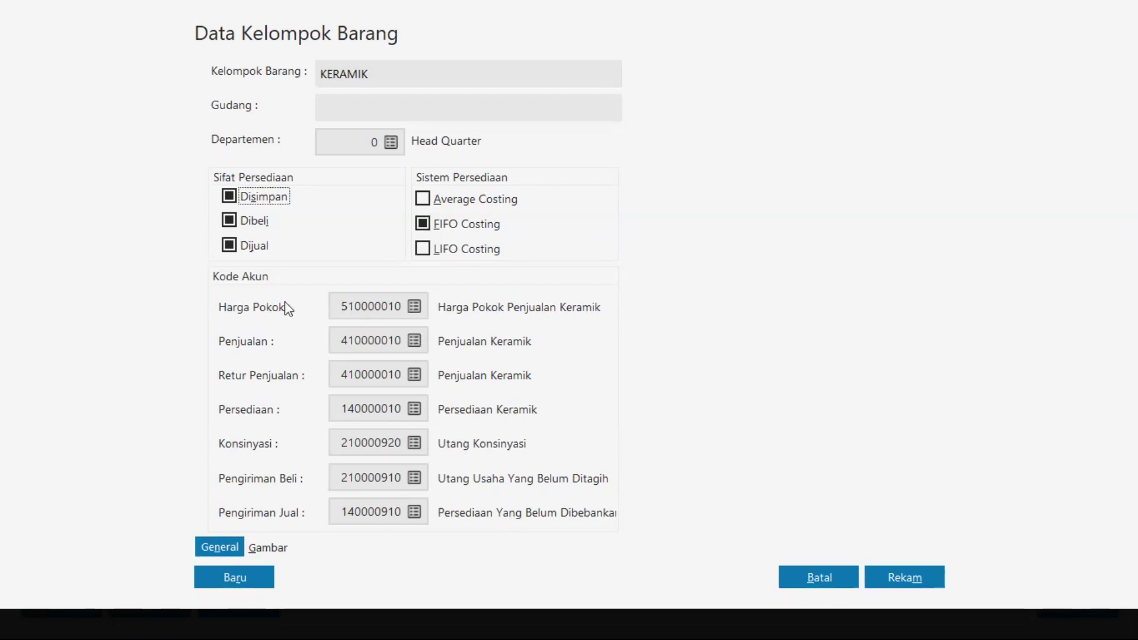
Try Harga Pokok Penjualan # 2 as the group's Harga Pokok account and set it back to 510000010 Harga Pokok Penjualan Keramik
click(414, 307)
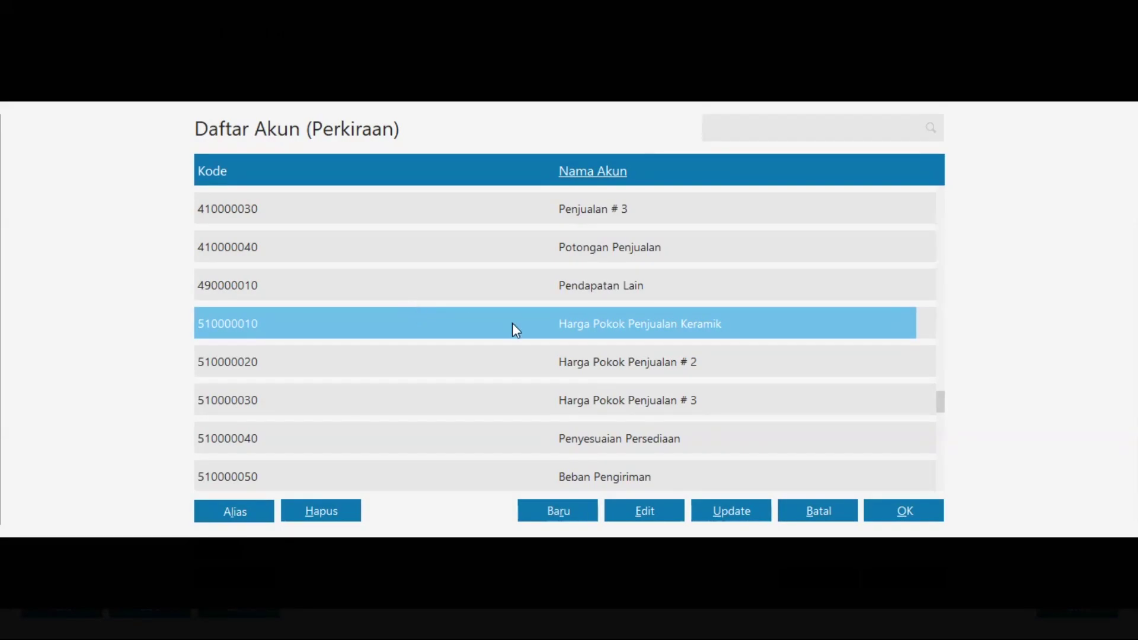
double_click(750, 363)
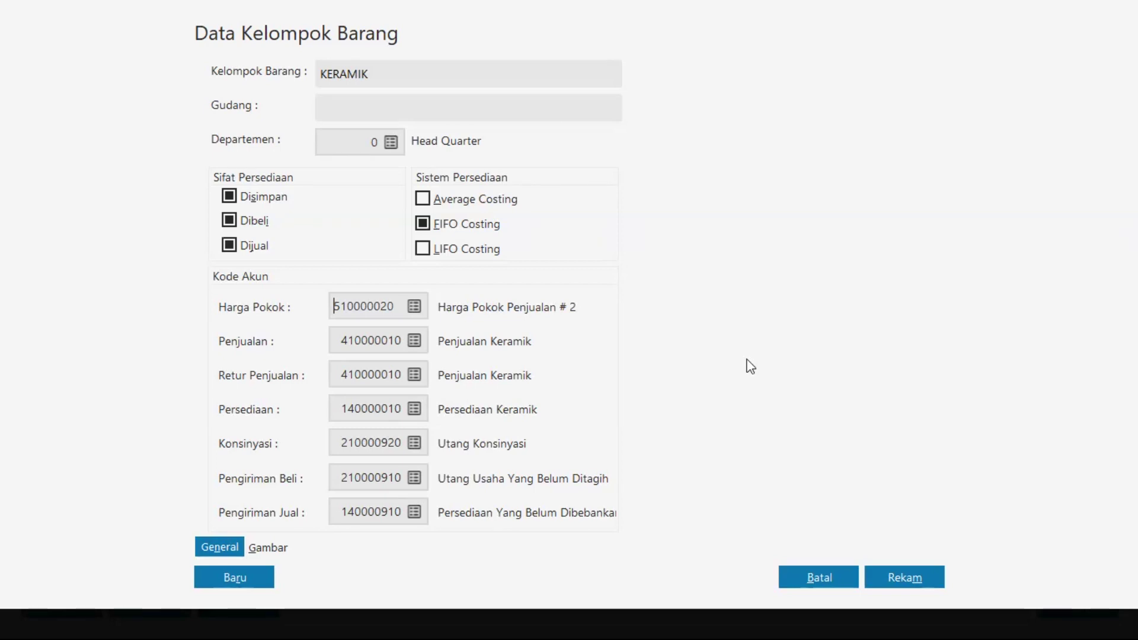
click(414, 308)
click(726, 287)
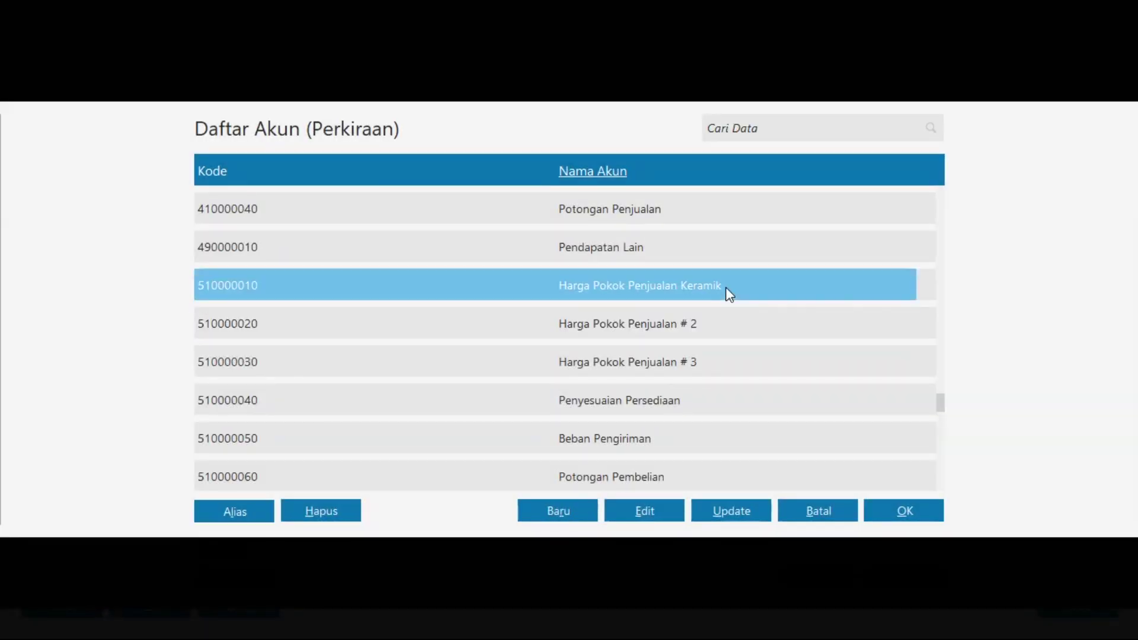
click(897, 520)
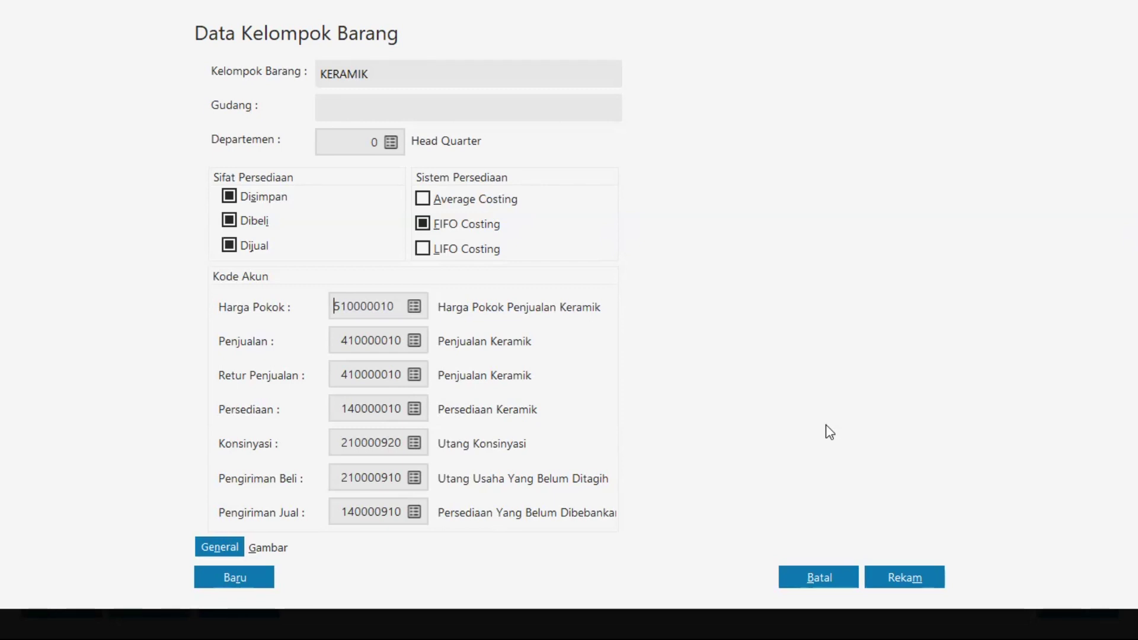
Save the KERAMIK group, apply its account codes to all products in the group, and close the Kelompok Barang list
click(906, 578)
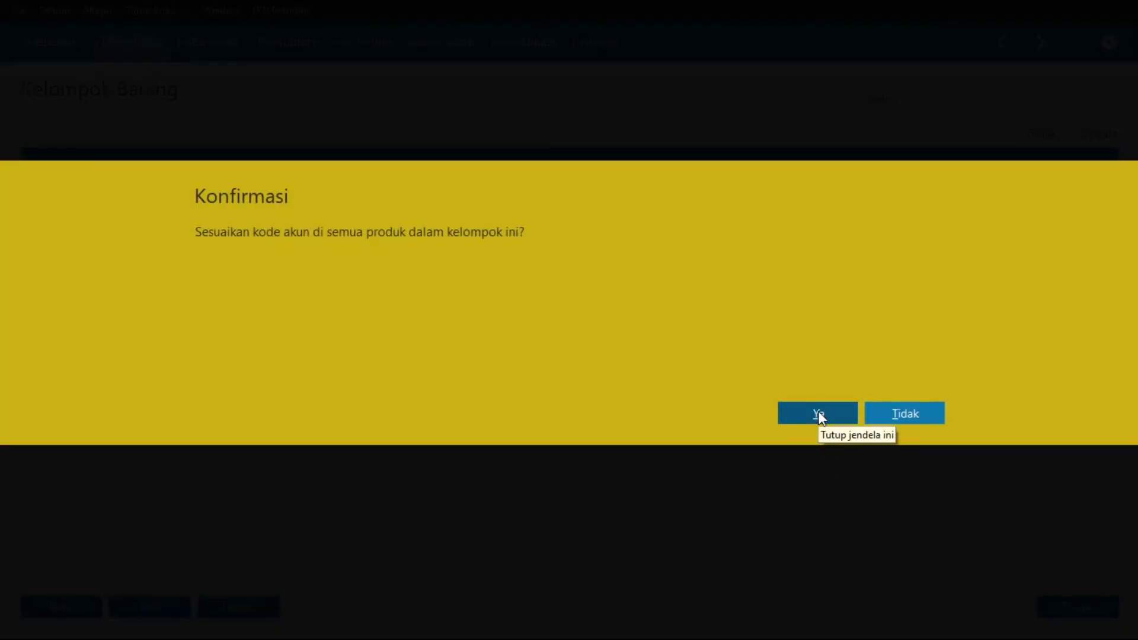
click(820, 417)
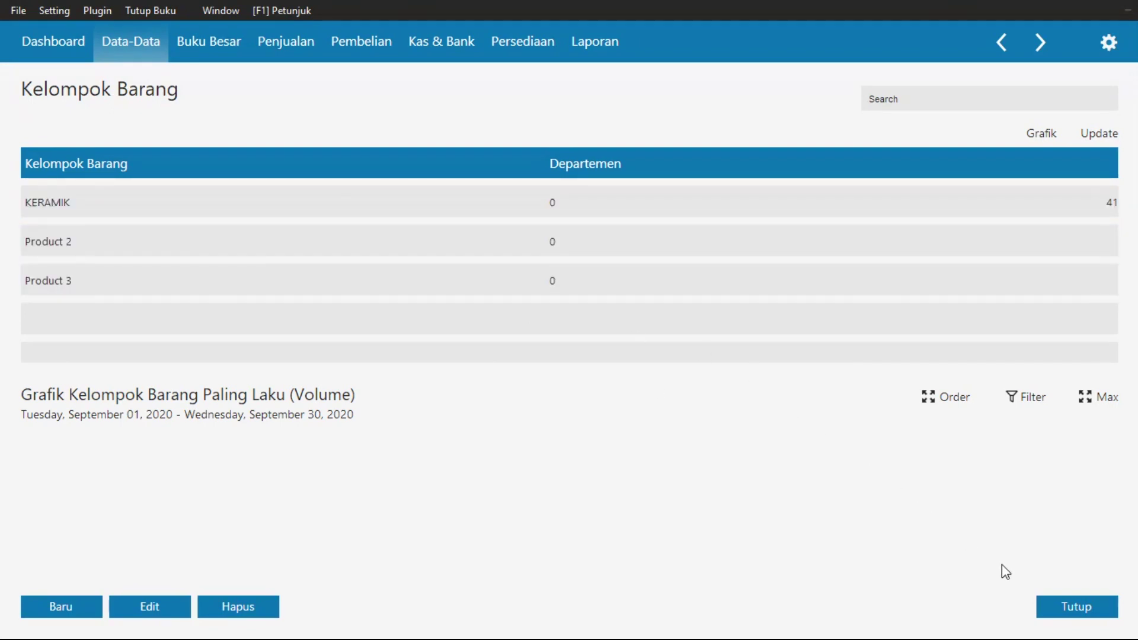
click(1074, 613)
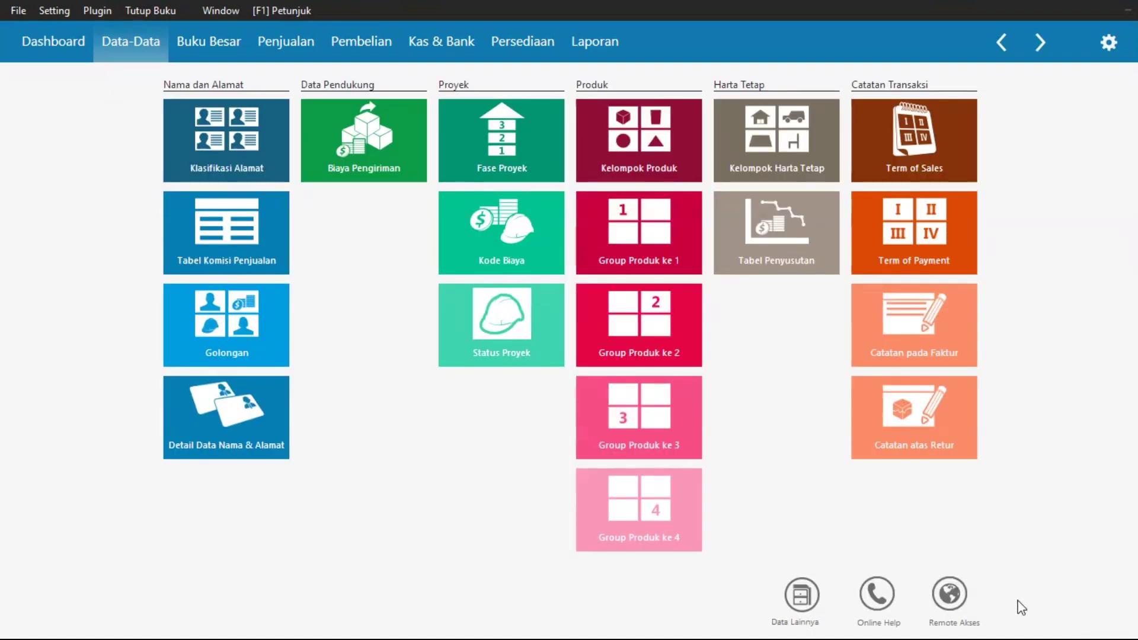
Return to the main data overview that contains Data Nama Alamat
click(814, 611)
mouse_move(233, 113)
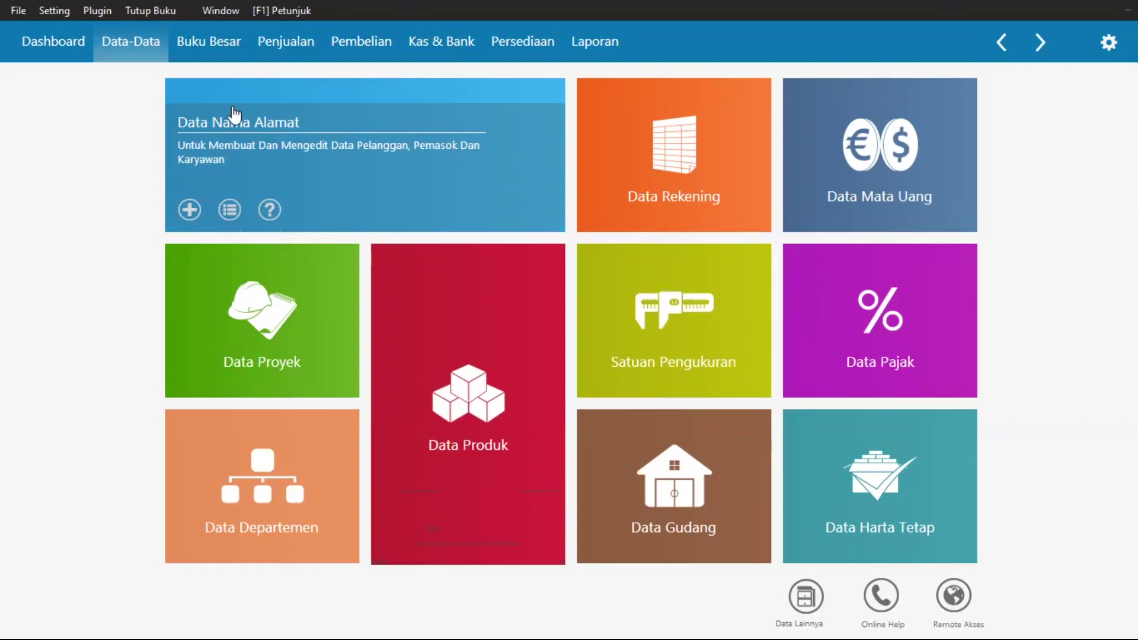